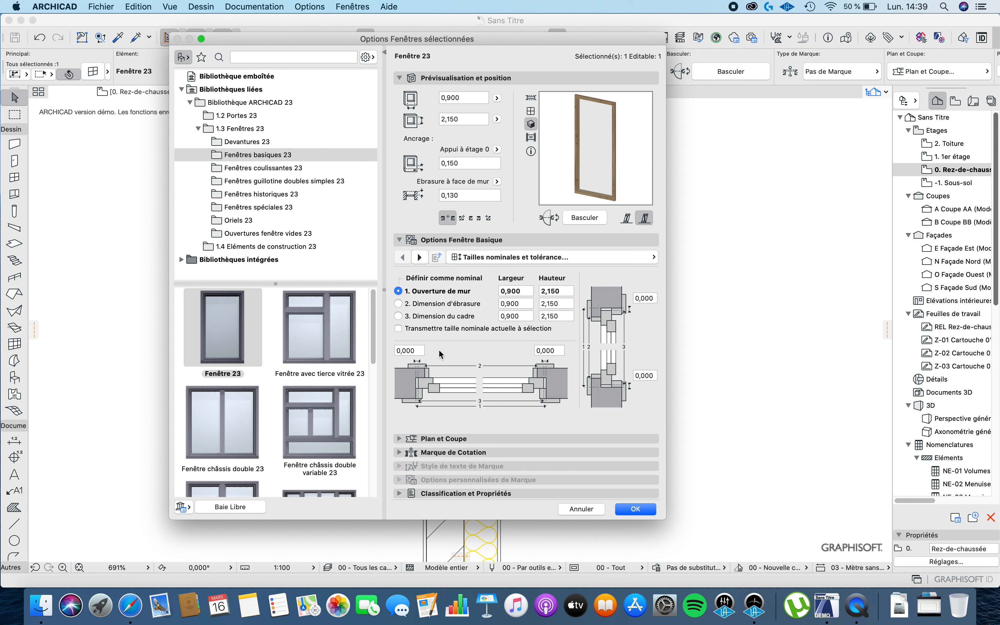
Give the selected window a lower transom (Traverse inférieure) at a height of 1,1 m and apply the settings
click(420, 257)
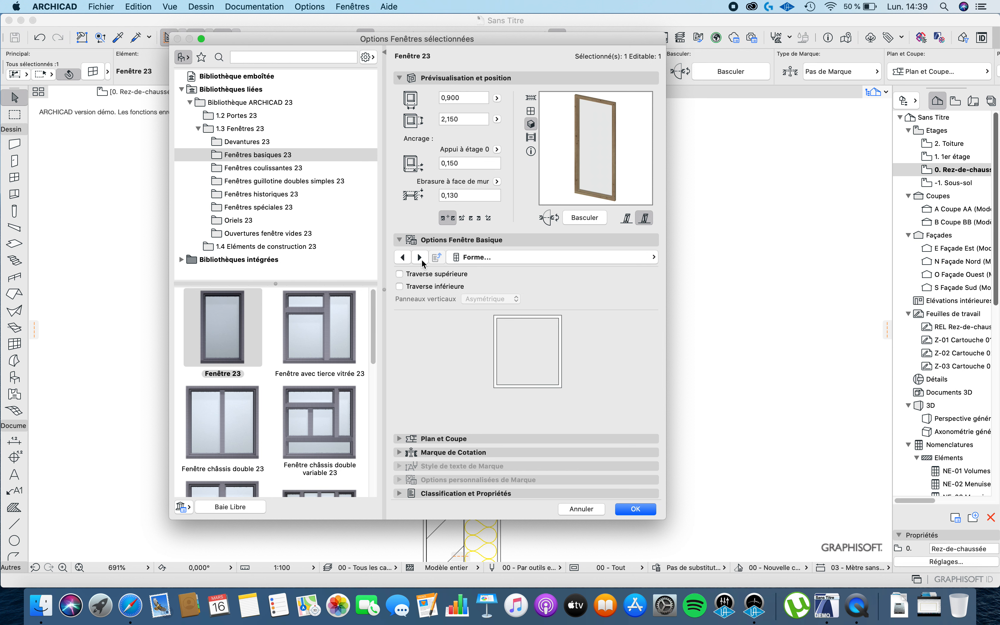
click(426, 277)
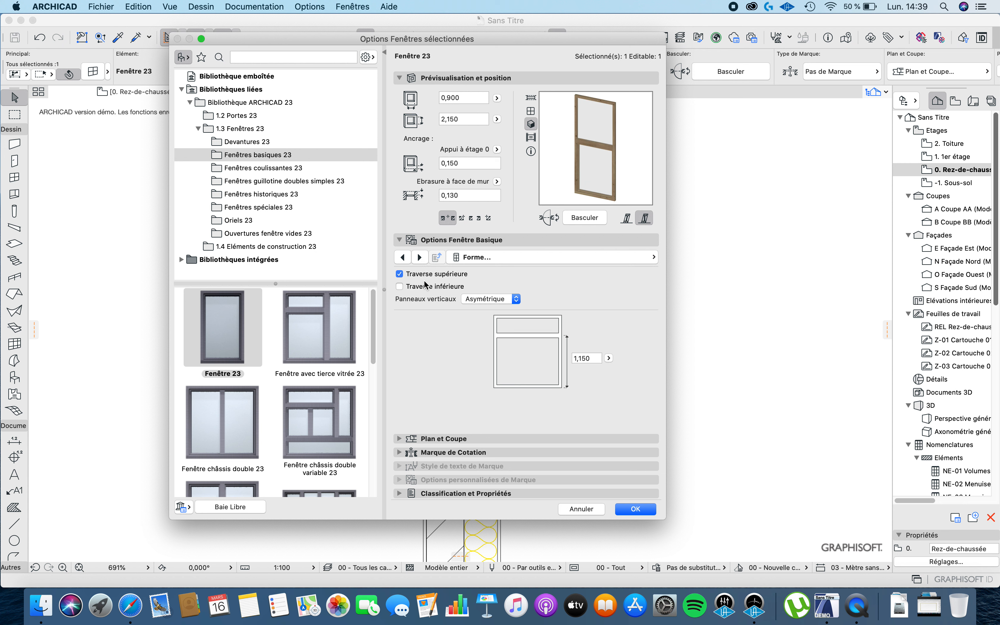
click(425, 286)
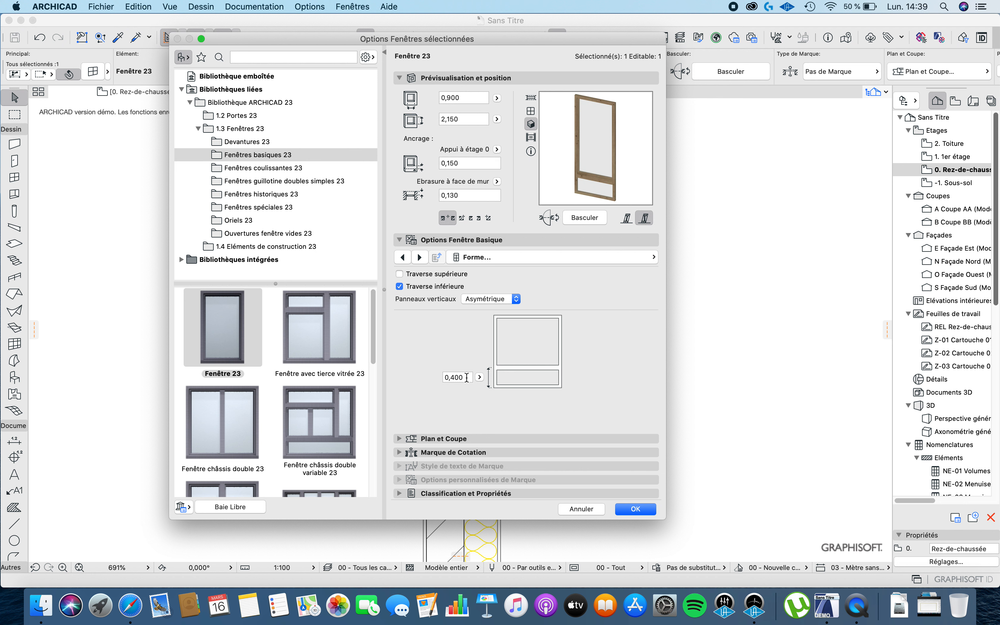
drag(462, 377, 441, 373)
text(1,1)
key(Return)
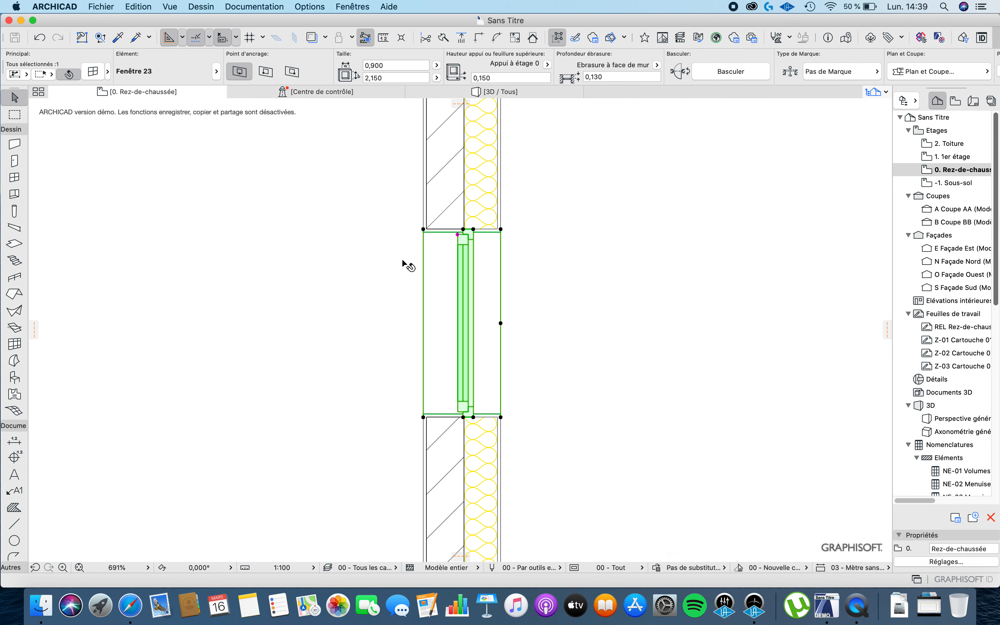
Switch to the 3D view and examine the window's transom from outside the wall
key(Escape)
key(F3)
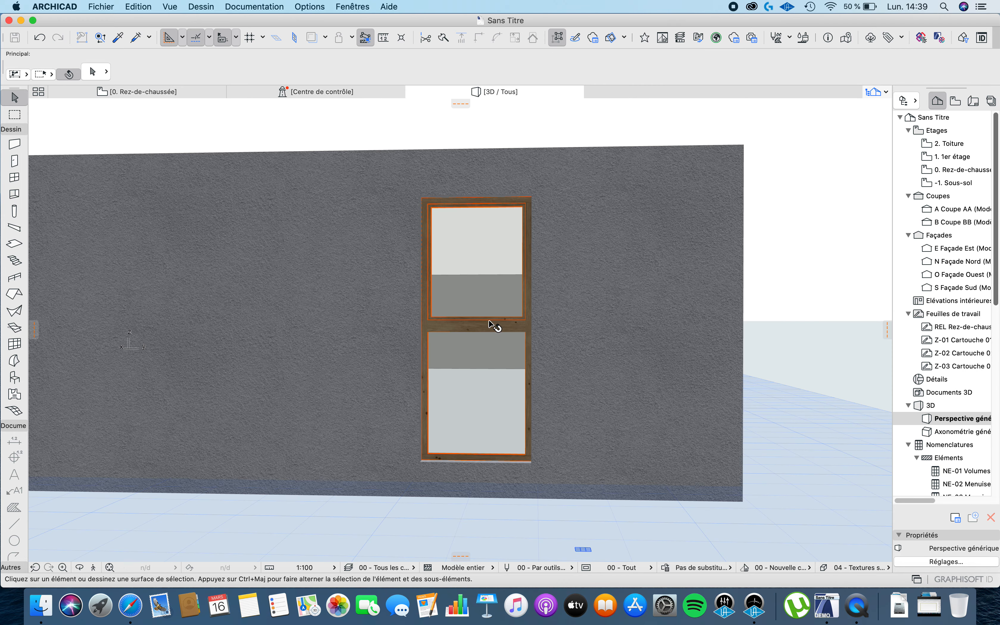
scroll(491, 326, up, 2)
middle_drag(502, 342, 428, 215)
scroll(413, 128, up, 4)
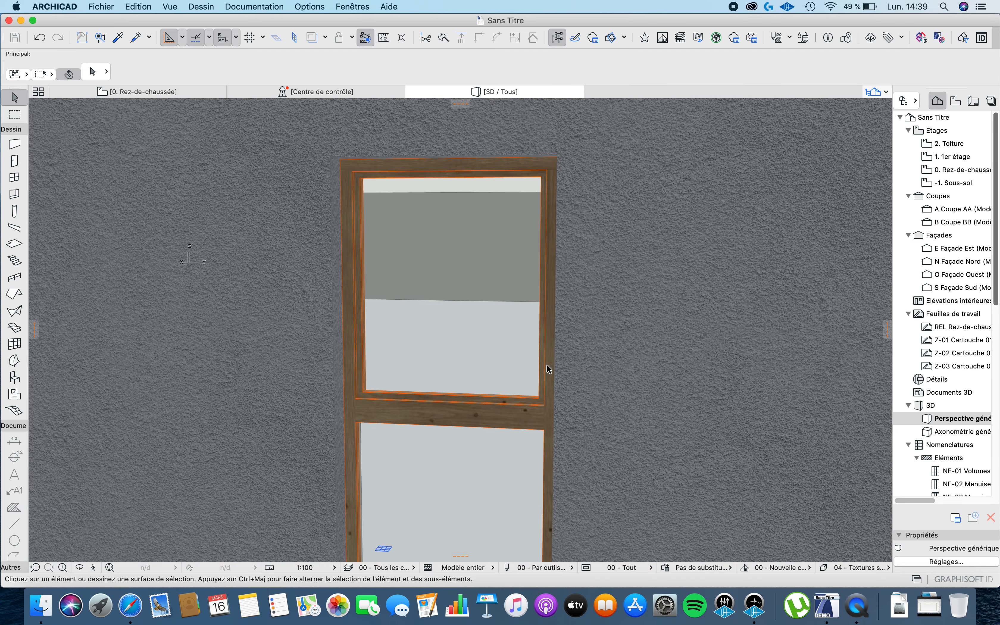
shift+middle_drag(547, 368, 369, 287)
scroll(454, 252, down, 3)
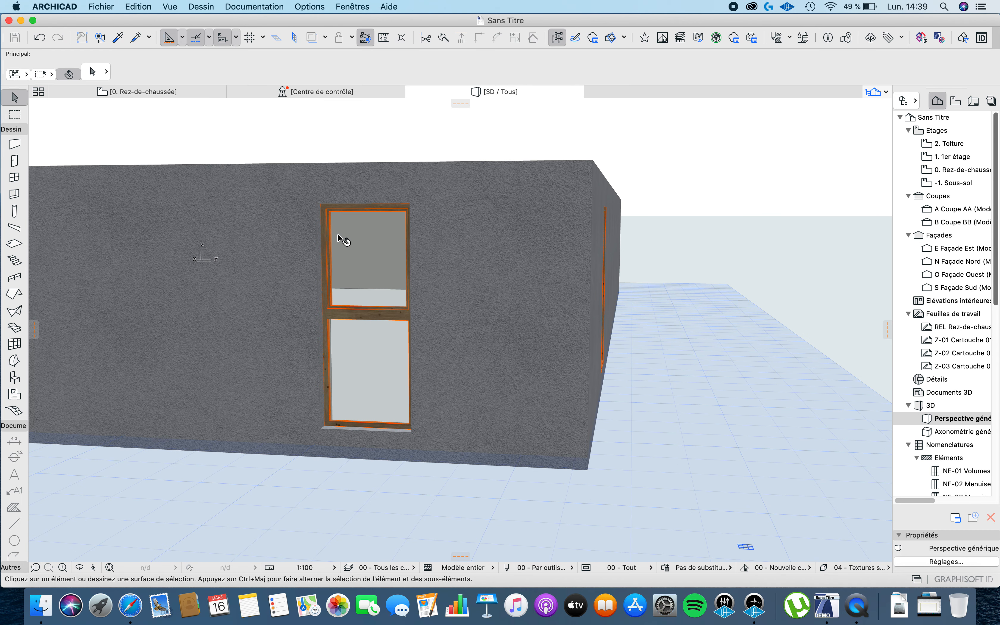
Set the window's lower sash (Châssis inférieur) to Battant and inspect it in 3D
click(357, 250)
click(95, 72)
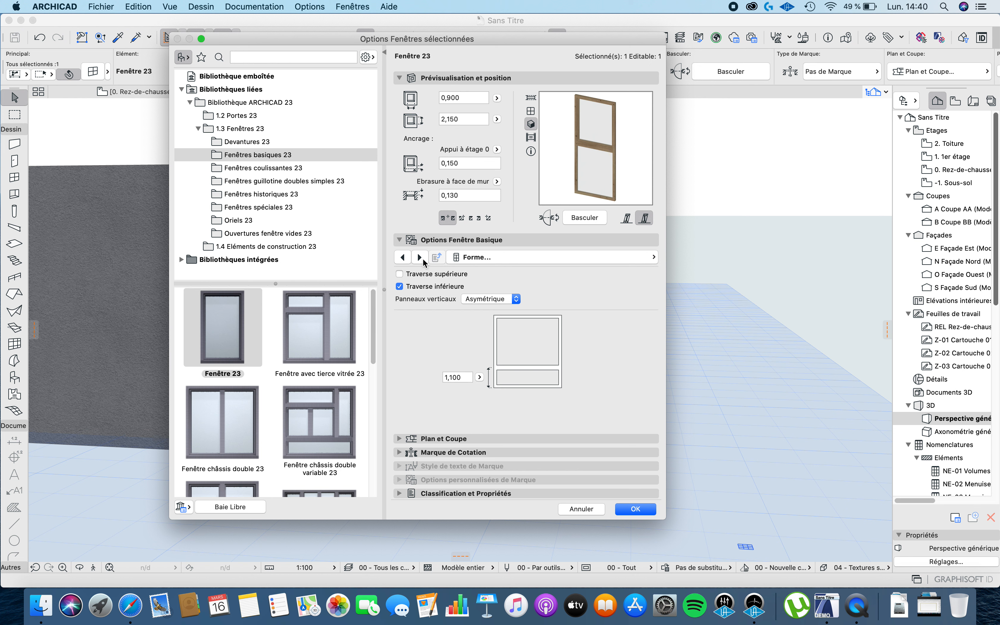
click(420, 257)
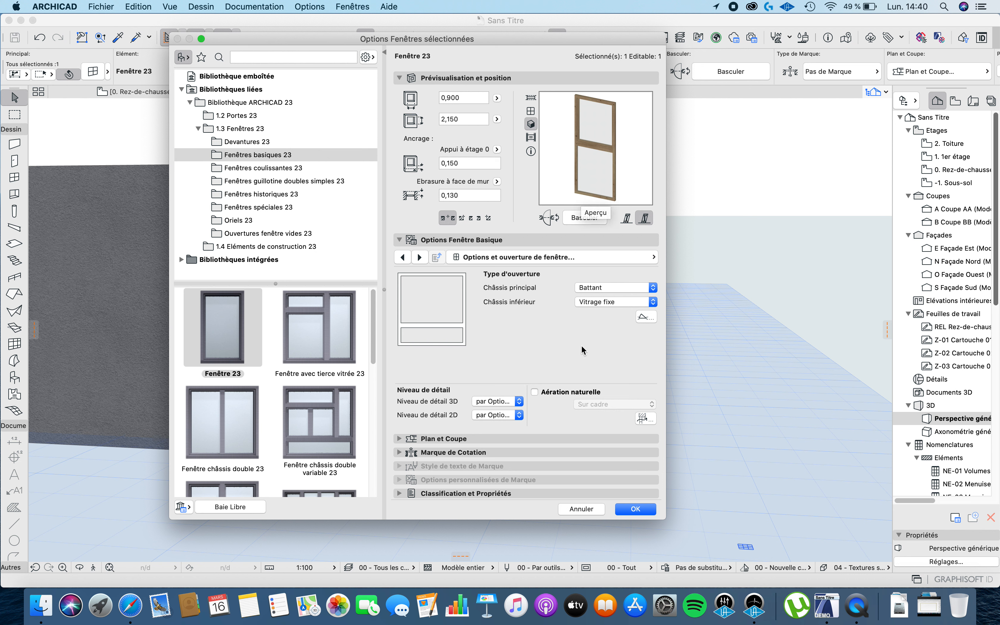
click(619, 301)
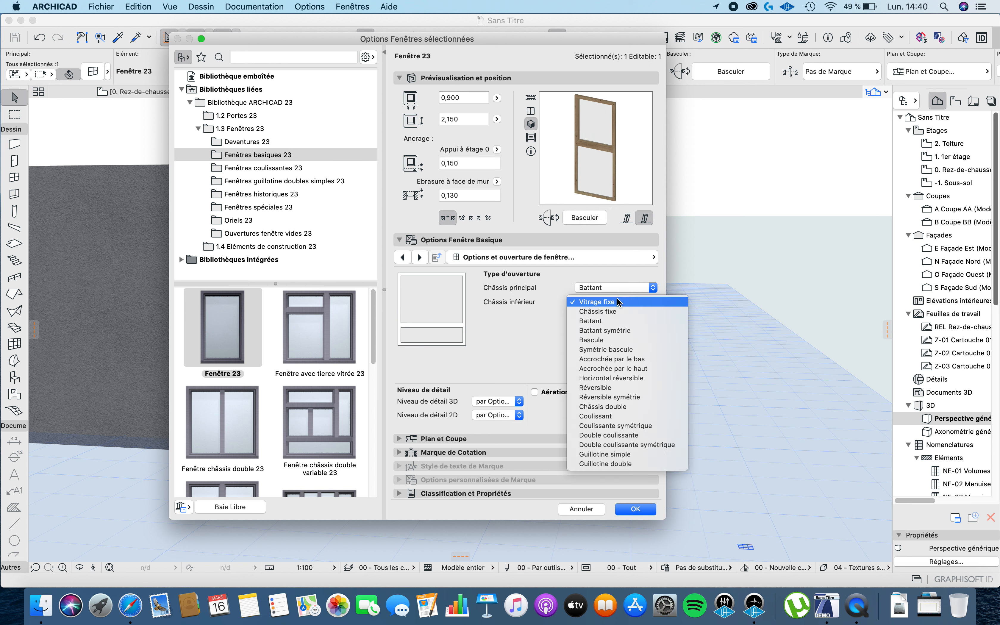
click(618, 321)
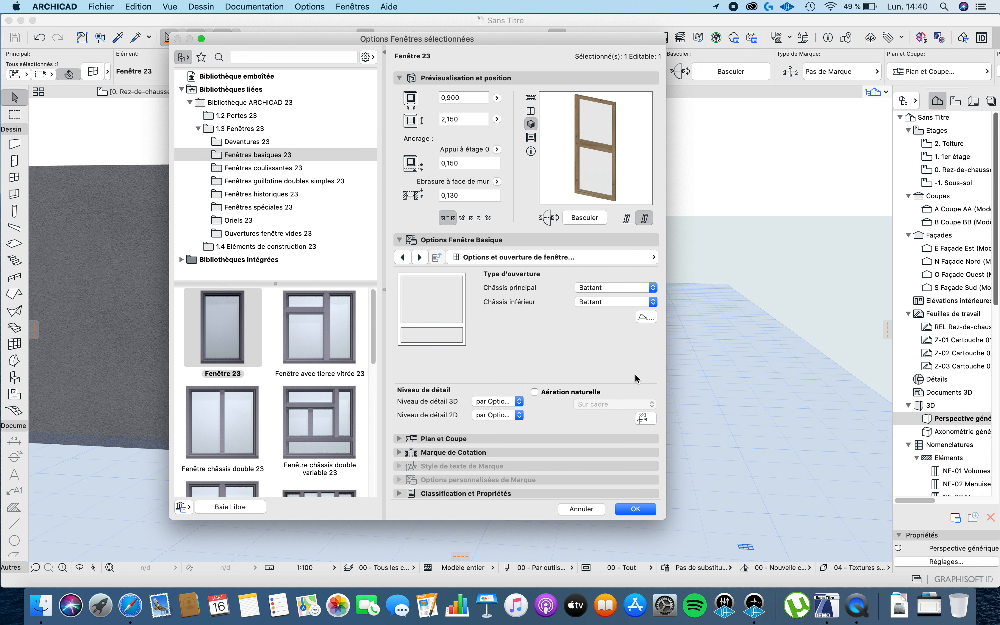
click(635, 509)
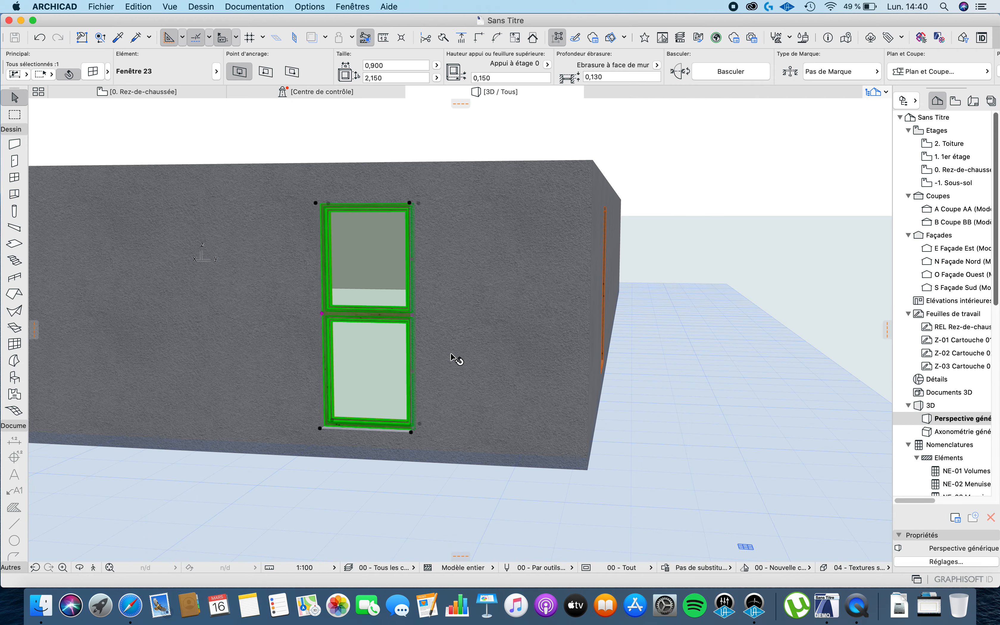
key(Escape)
scroll(365, 334, up, 5)
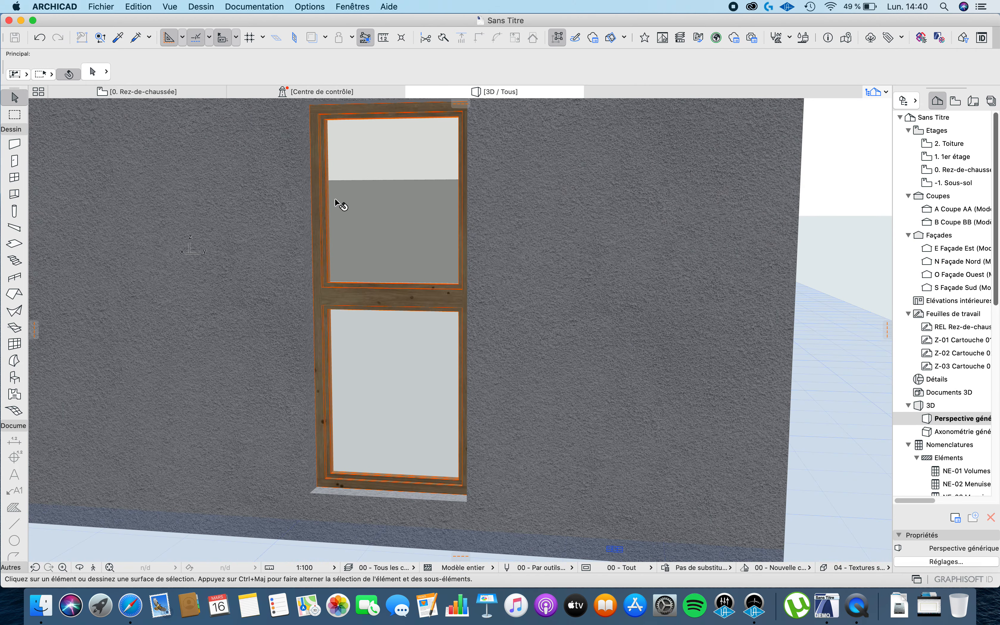
scroll(347, 240, down, 1)
scroll(360, 289, up, 1)
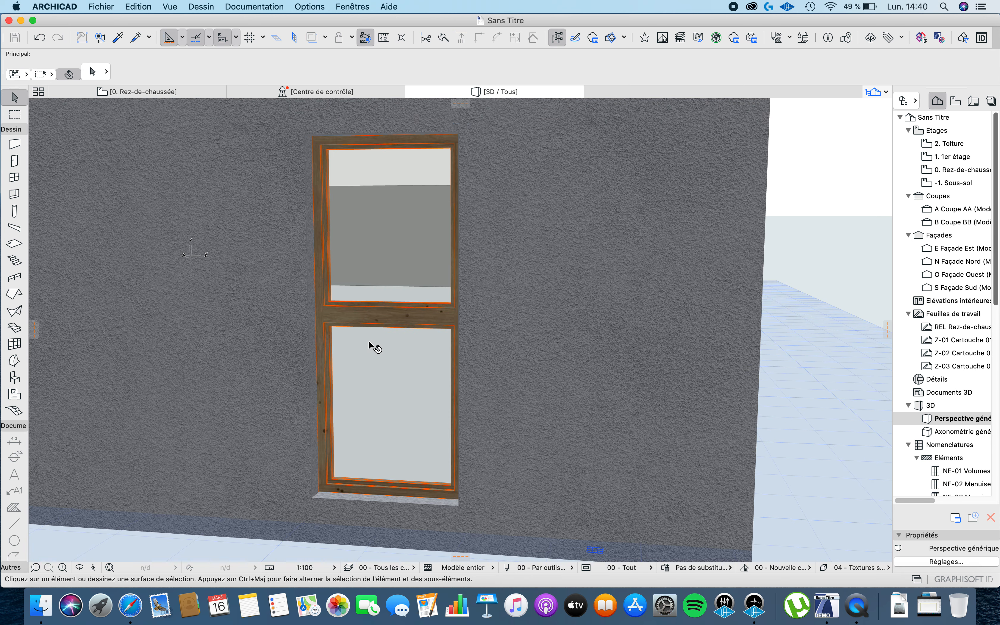
Change the window's lower sash opening type to Châssis fixe
click(397, 374)
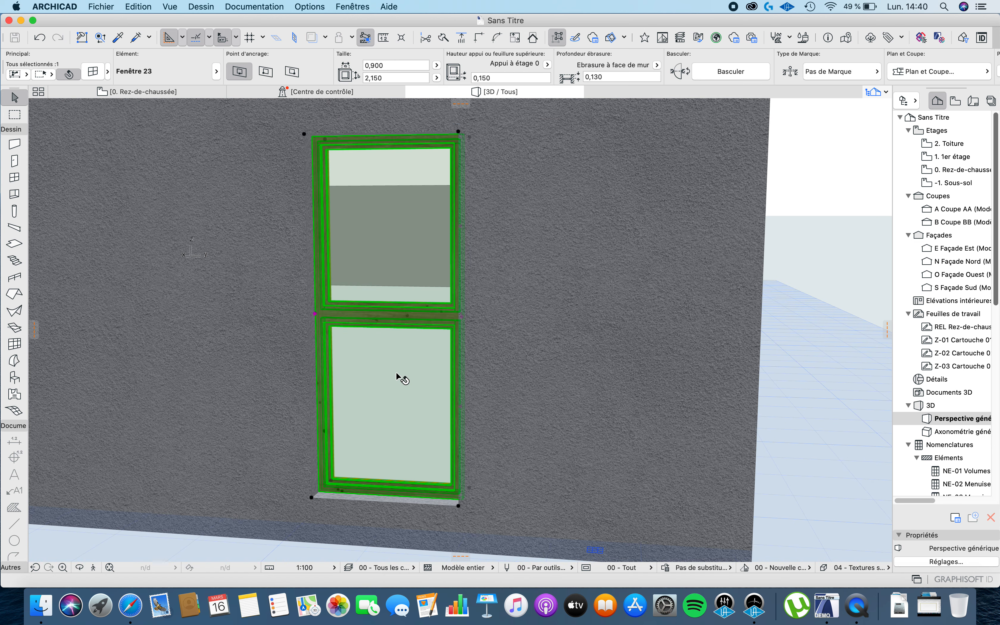
click(94, 72)
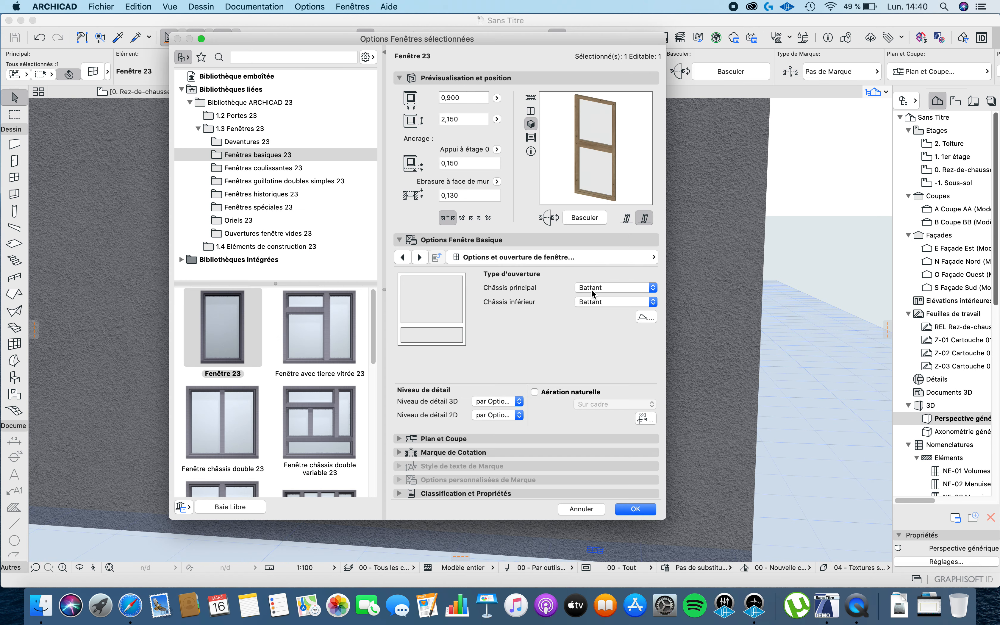
click(606, 303)
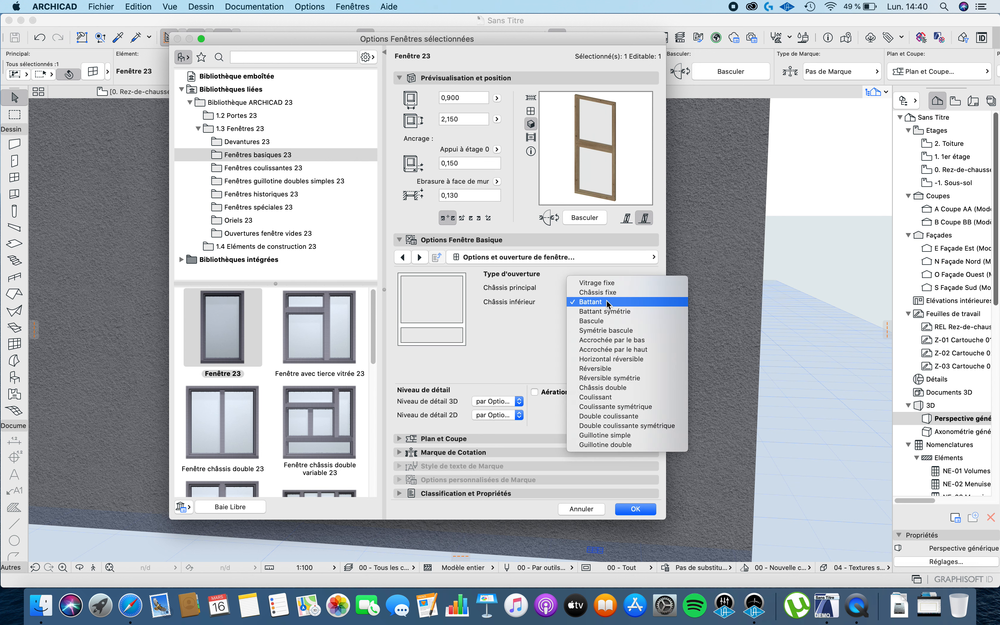
click(608, 292)
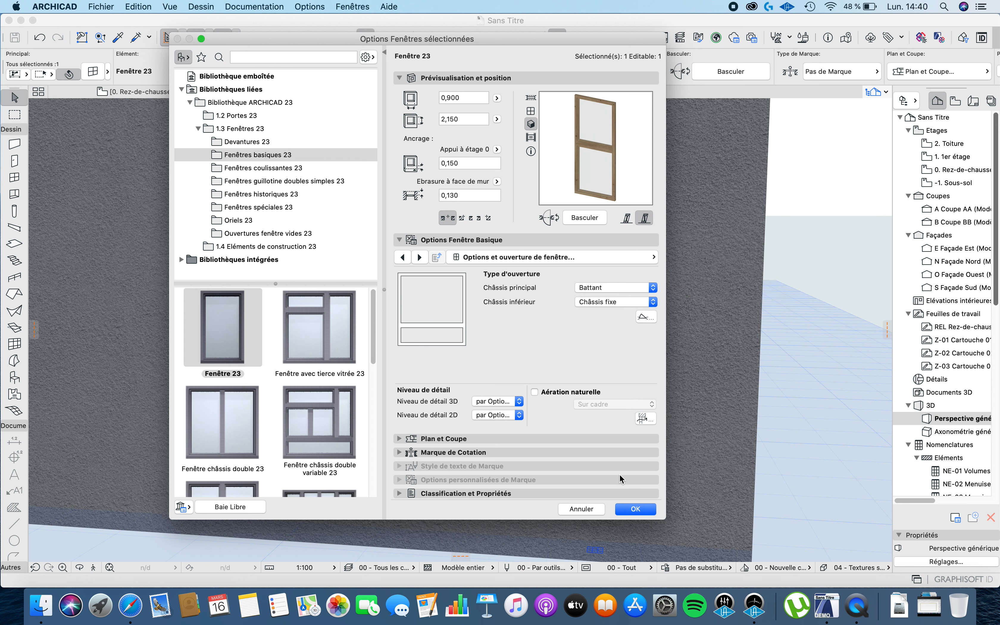
click(636, 508)
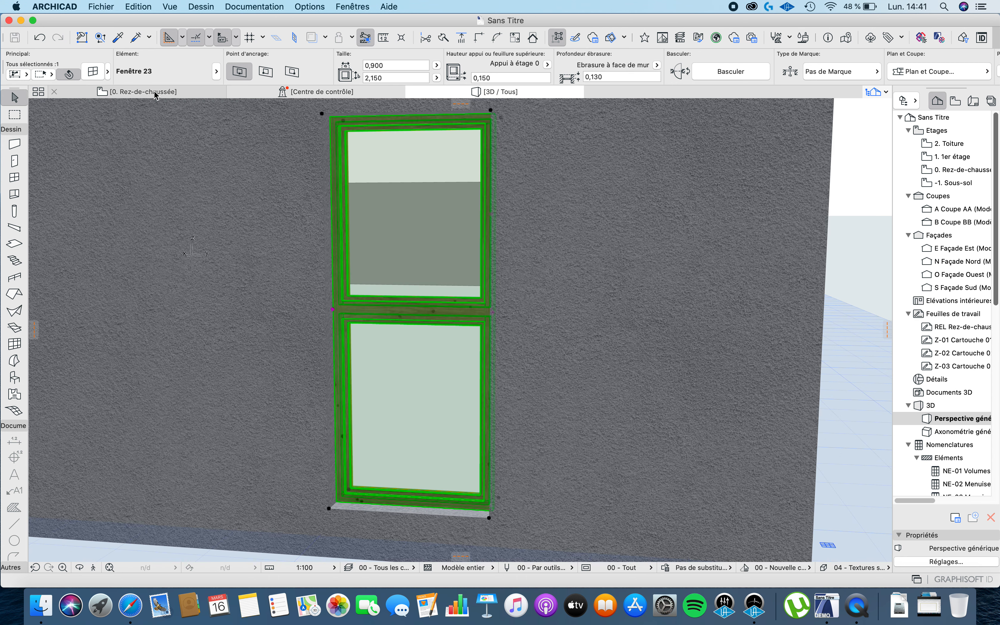
Set the window's lower sash to Vitrage fixe and deselect the window
click(100, 76)
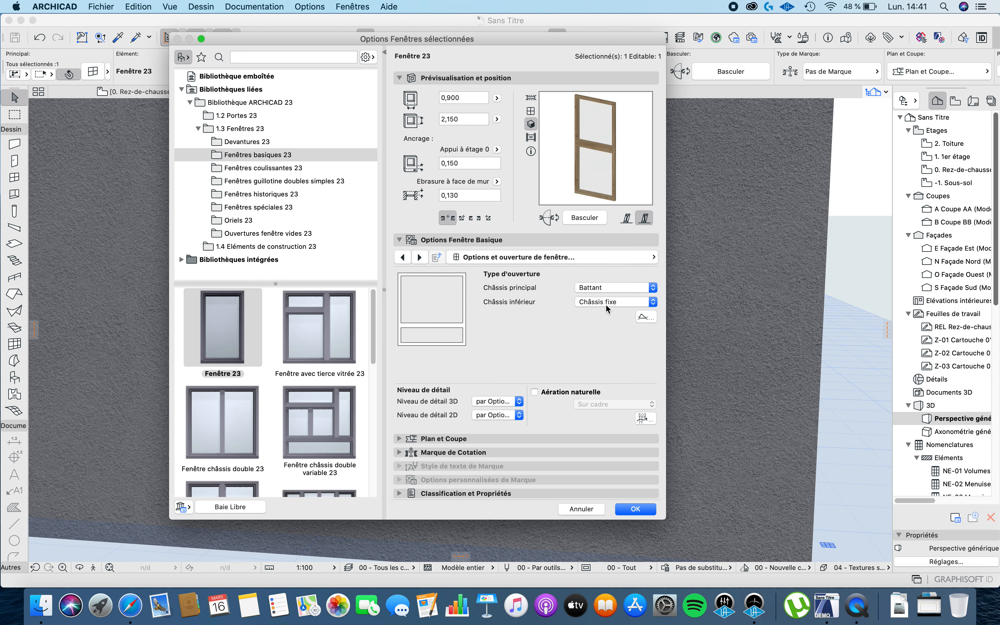
click(606, 303)
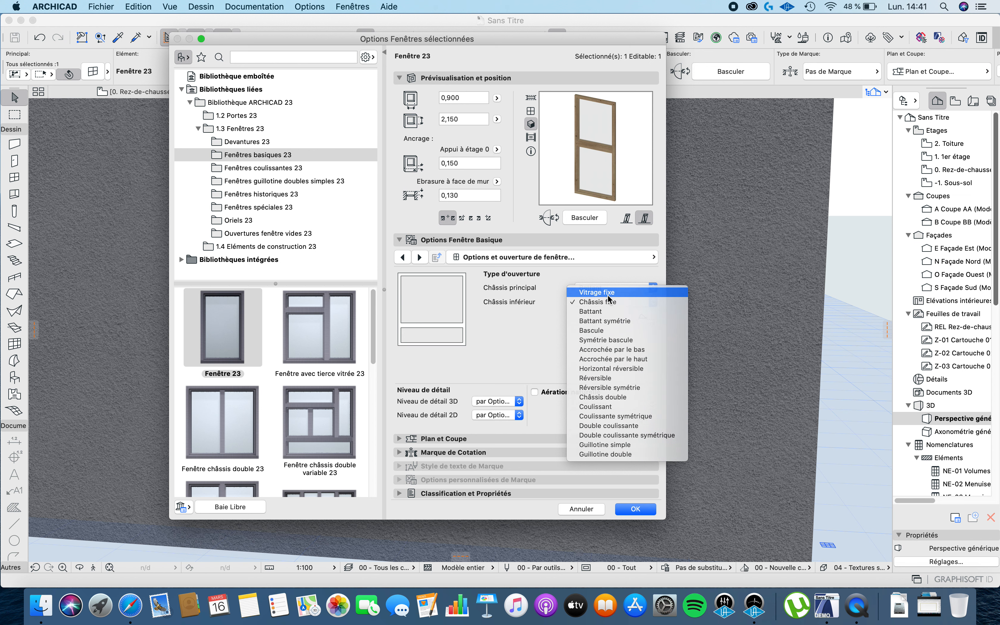
click(608, 294)
click(627, 507)
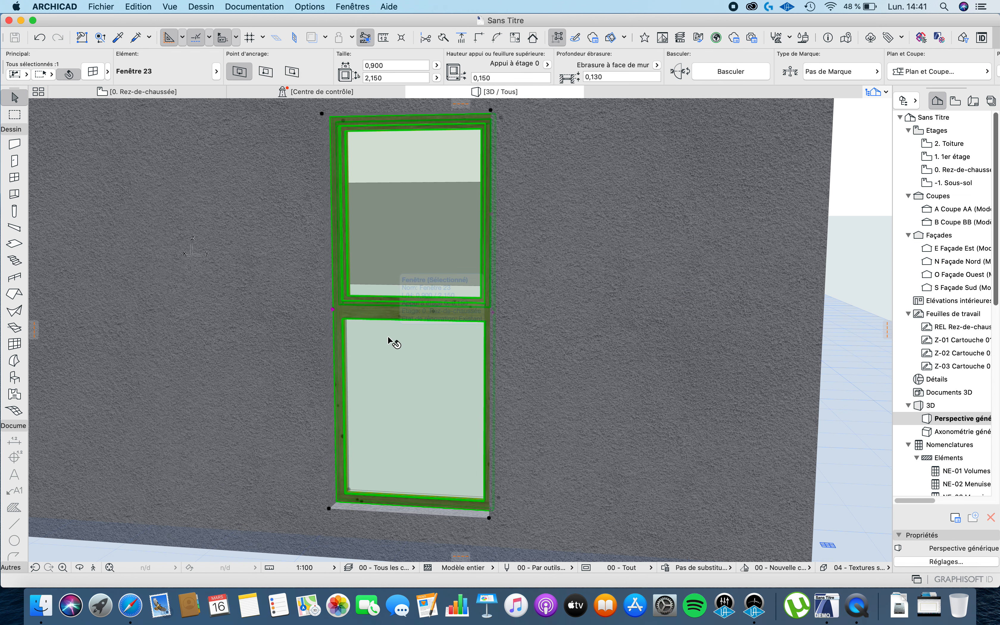
key(Escape)
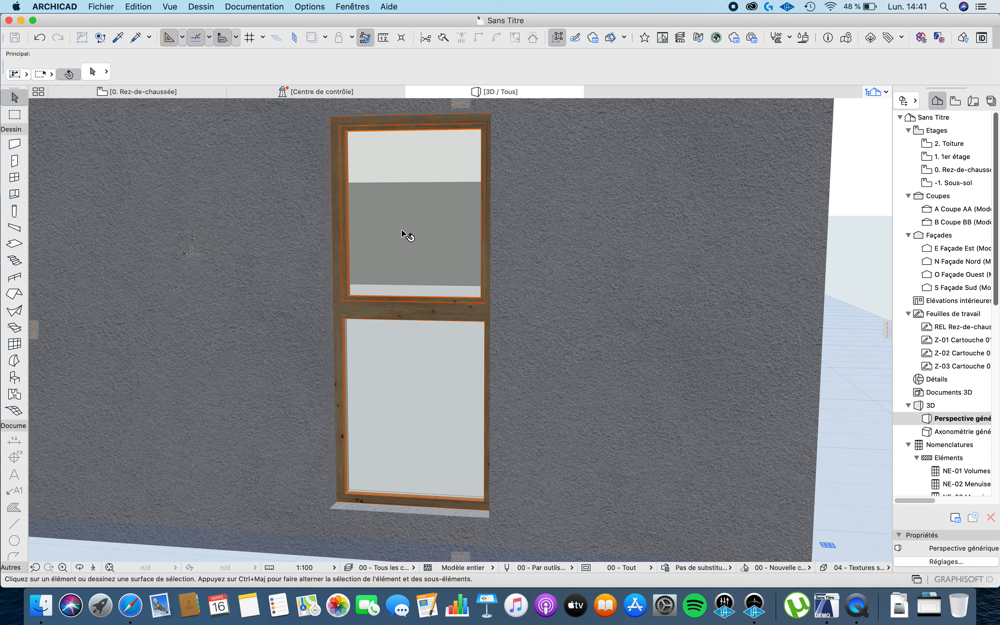
From inside the room, select the window and set its frame thickness to 0,070 m in the Cadre et châssis settings
shift+middle_drag(318, 189, 754, 207)
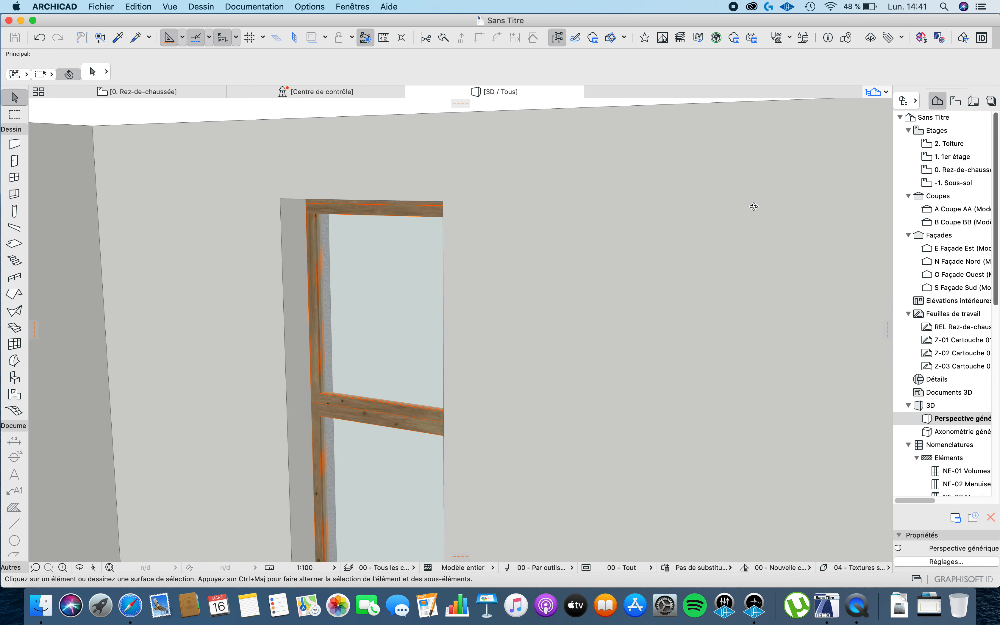
scroll(353, 390, up, 3)
shift+middle_drag(307, 381, 395, 402)
scroll(313, 363, down, 5)
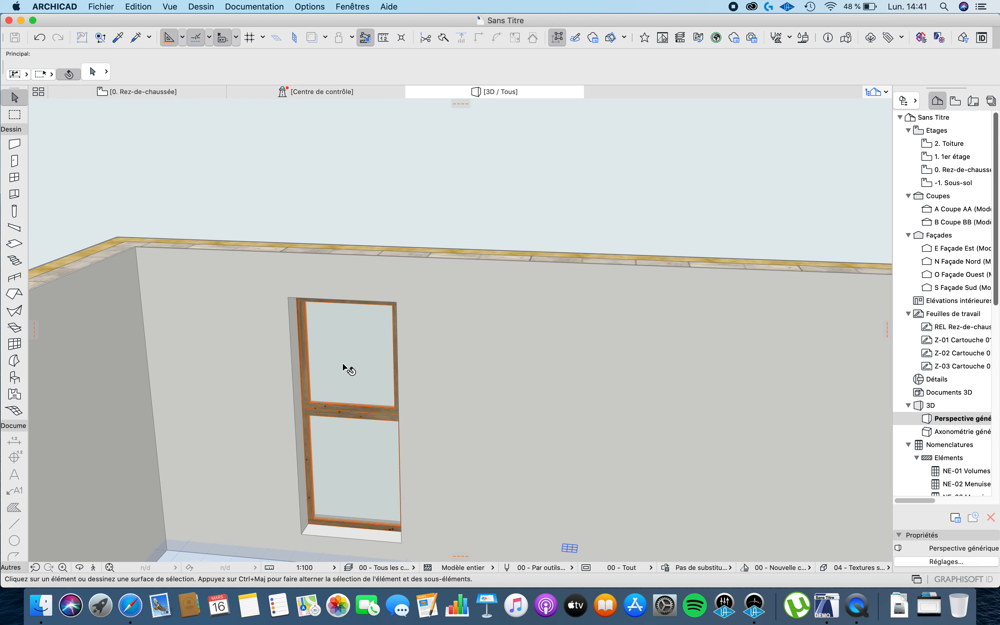
click(342, 362)
key(super+t)
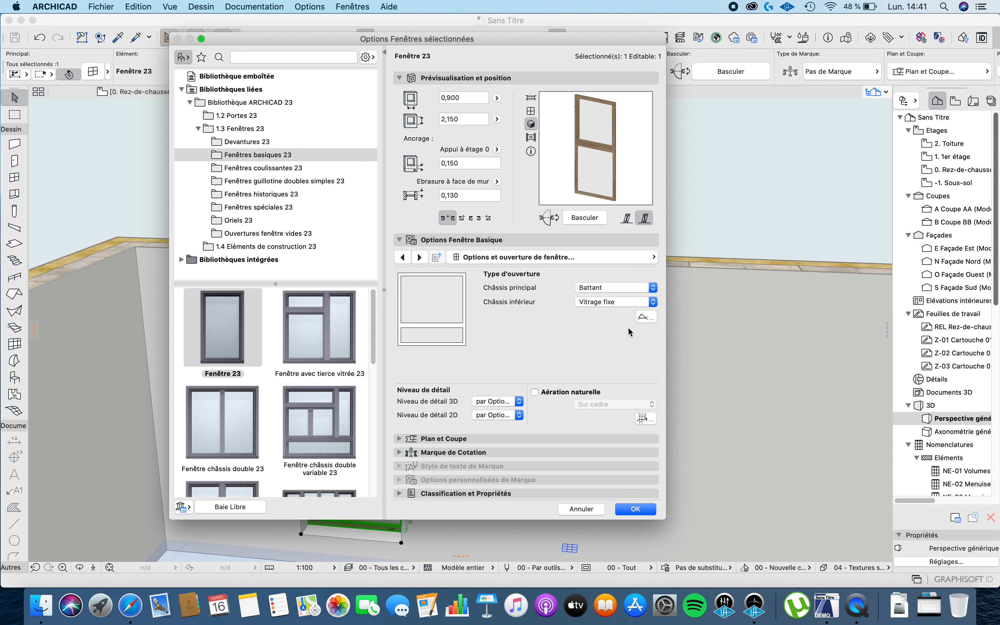
click(423, 257)
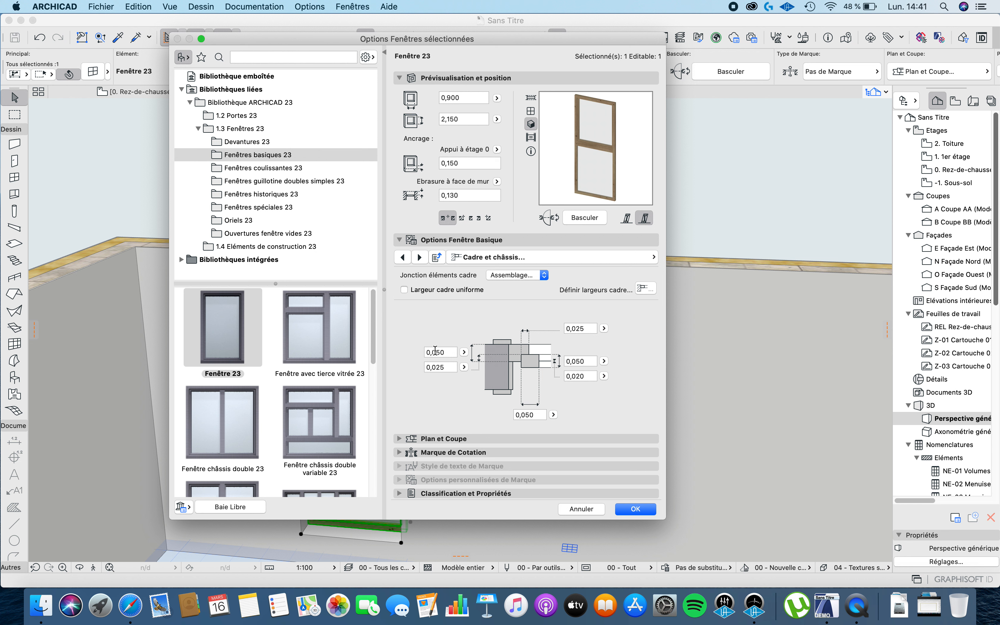
drag(447, 353, 437, 352)
text(7)
key(Tab)
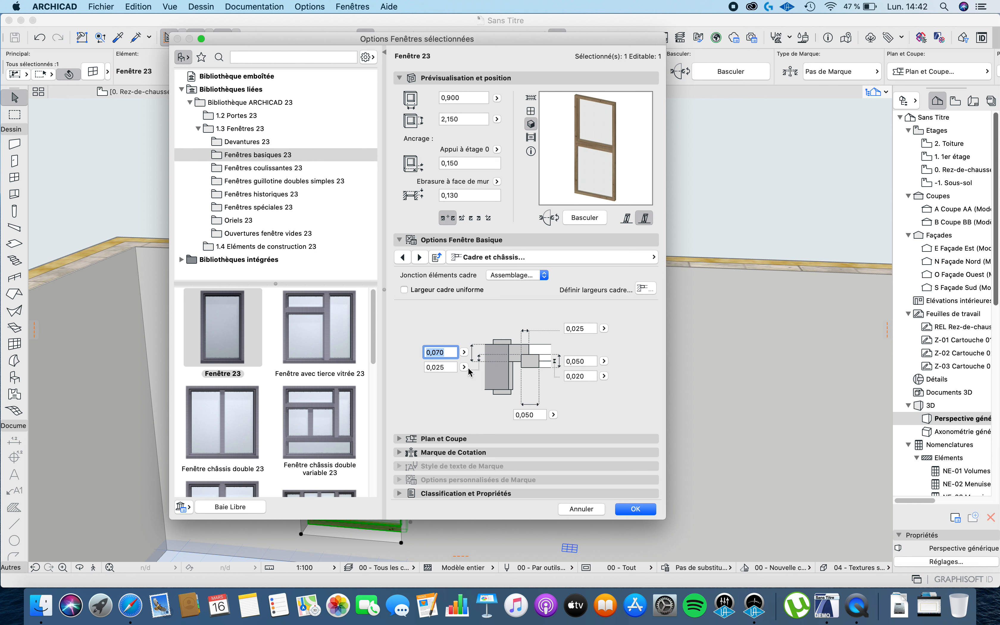
Set both the frame's rebate depth and its rebate width to 0,035 m, and apply the window settings
click(450, 367)
drag(450, 367, 435, 368)
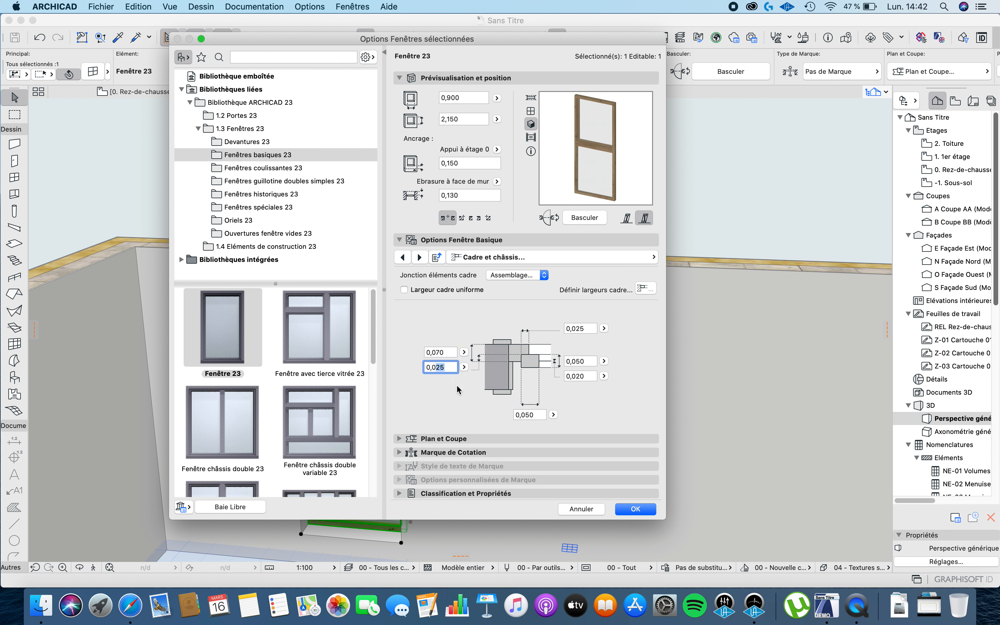
text(35)
key(Return)
mouse_move(588, 329)
mouse_down()
mouse_move(570, 330)
mouse_move(583, 346)
mouse_up()
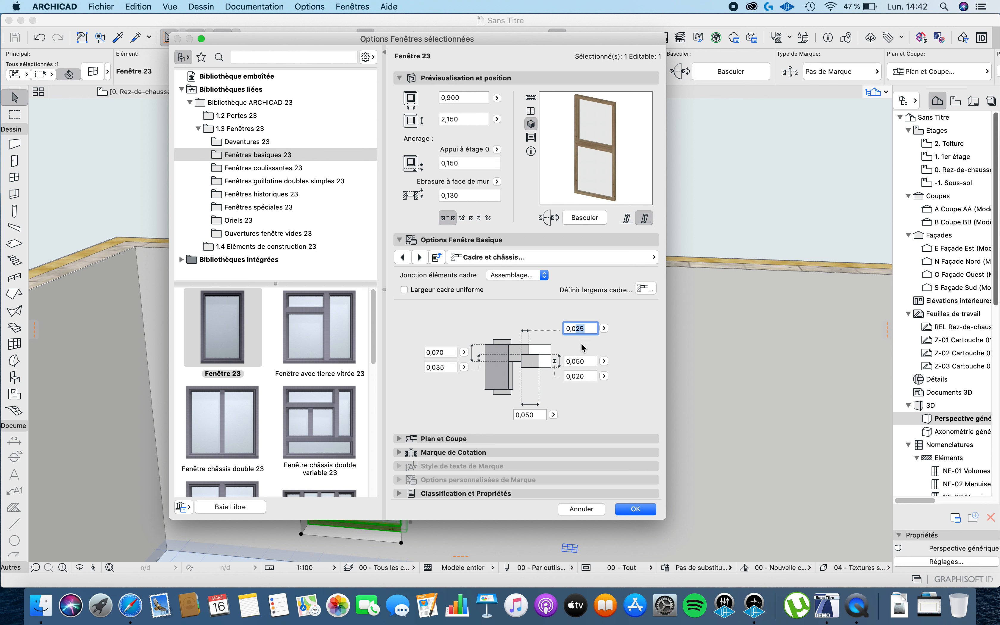
text(35)
click(522, 398)
click(590, 331)
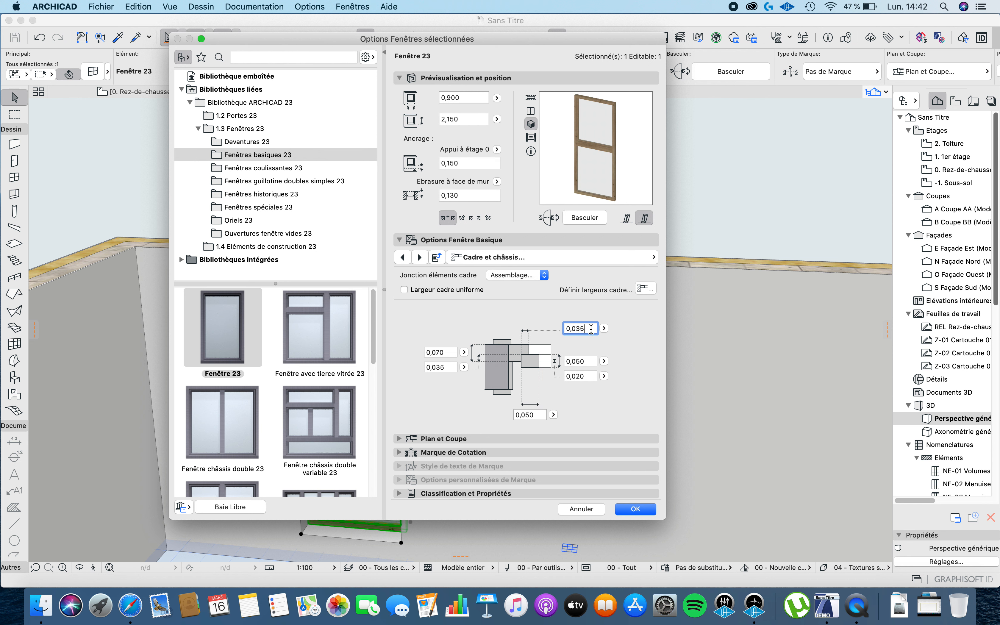
click(638, 512)
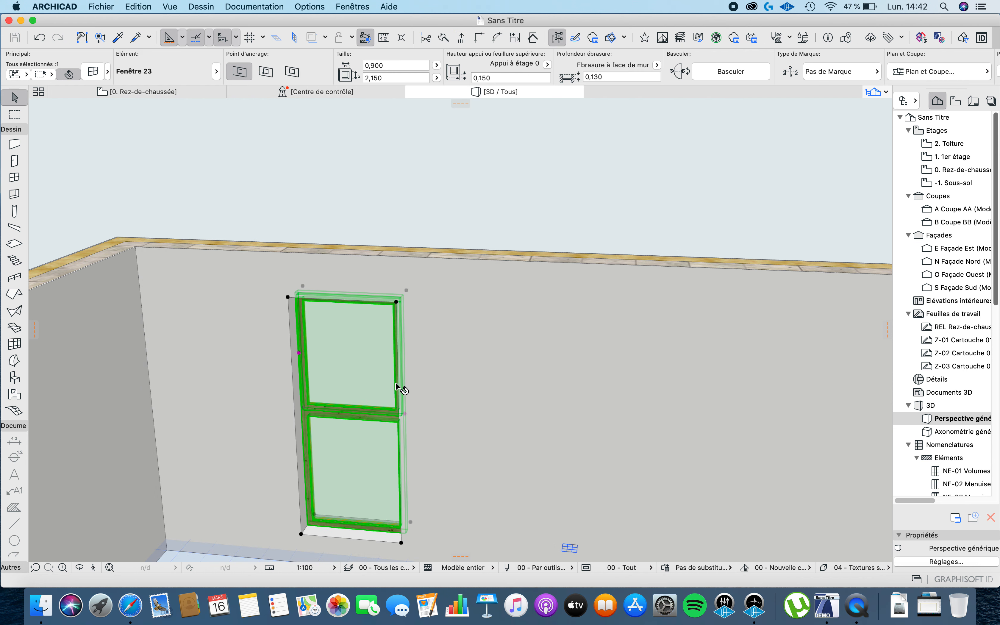
Examine the window's modified frame from inside in 3D and up close on the ground floor plan
scroll(335, 420, up, 5)
shift+middle_drag(336, 420, 360, 348)
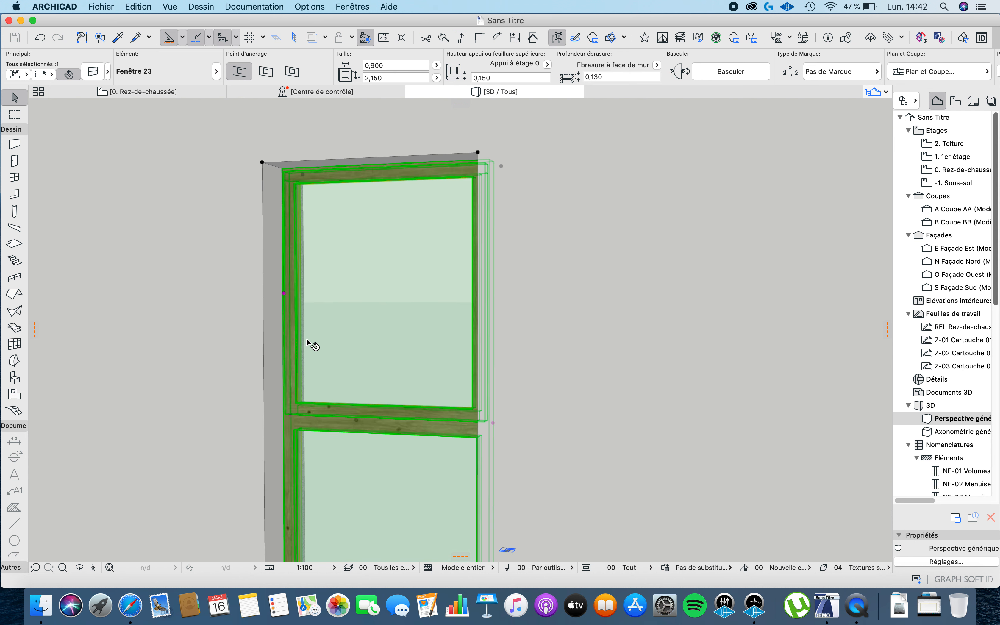
scroll(313, 344, down, 5)
scroll(331, 416, up, 3)
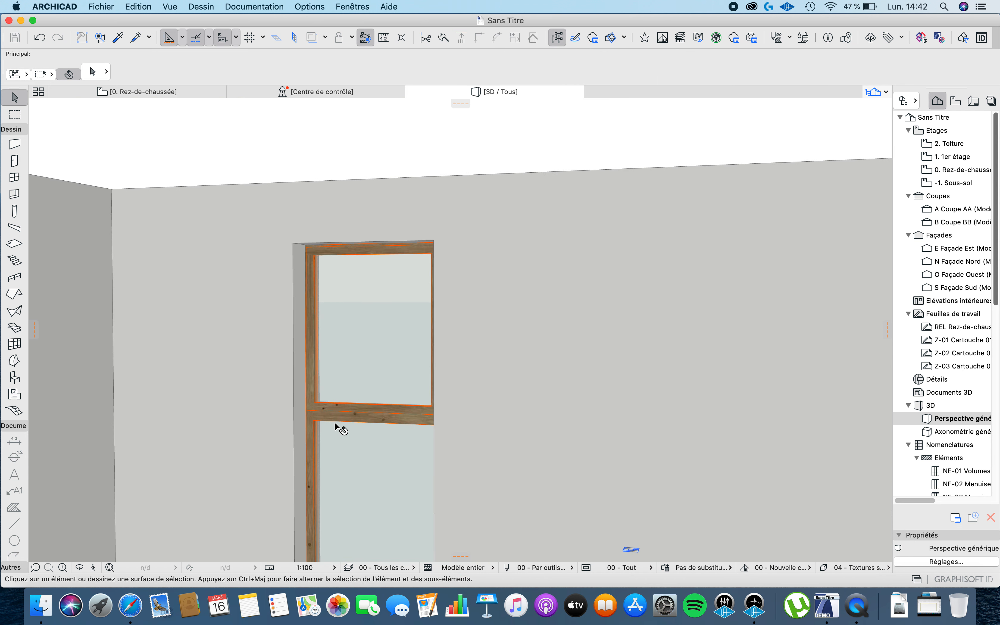
key(F2)
scroll(471, 243, up, 3)
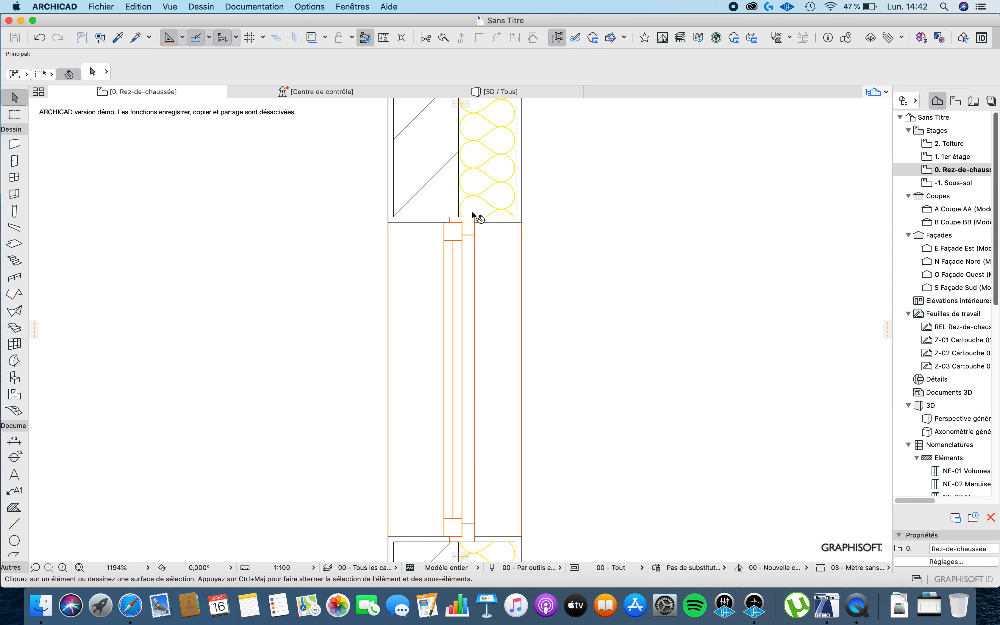
Measure the sash profile's width and the adjacent frame member's height at the window's upper jamb on the ground floor plan
scroll(475, 223, up, 3)
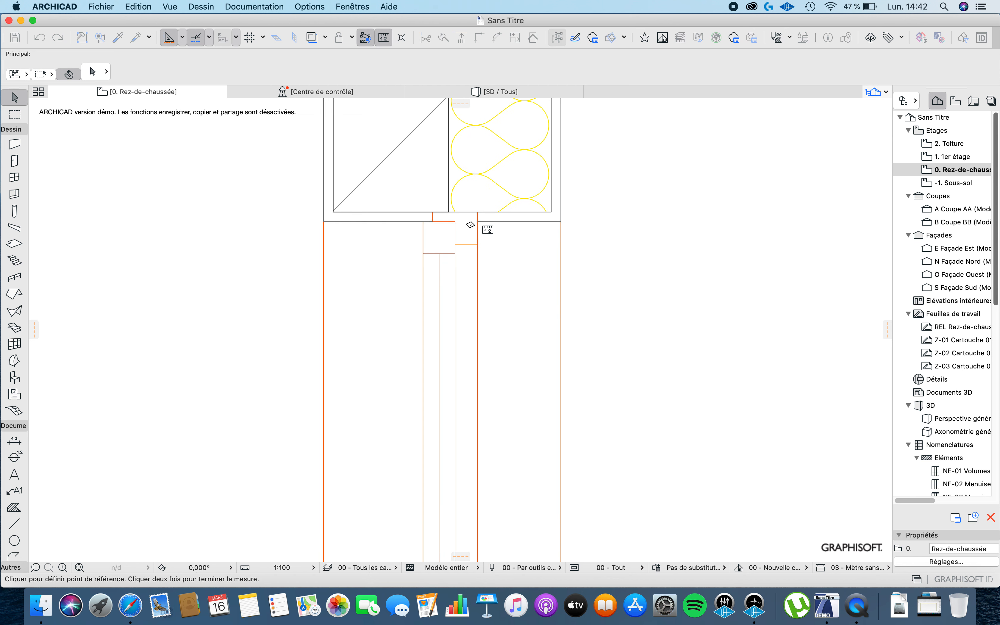
key(m)
click(390, 221)
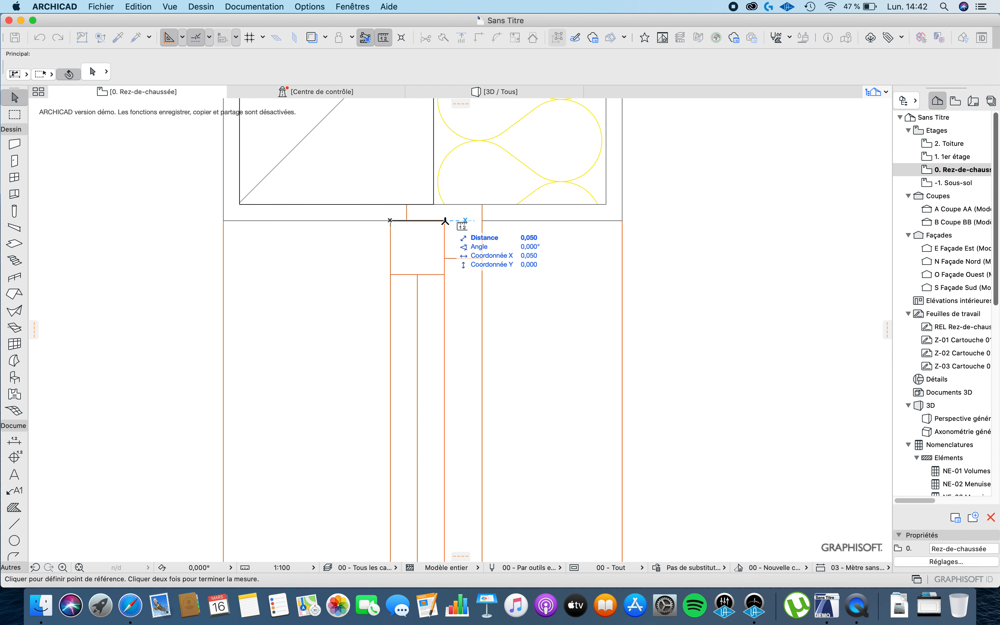
key(Escape)
click(382, 38)
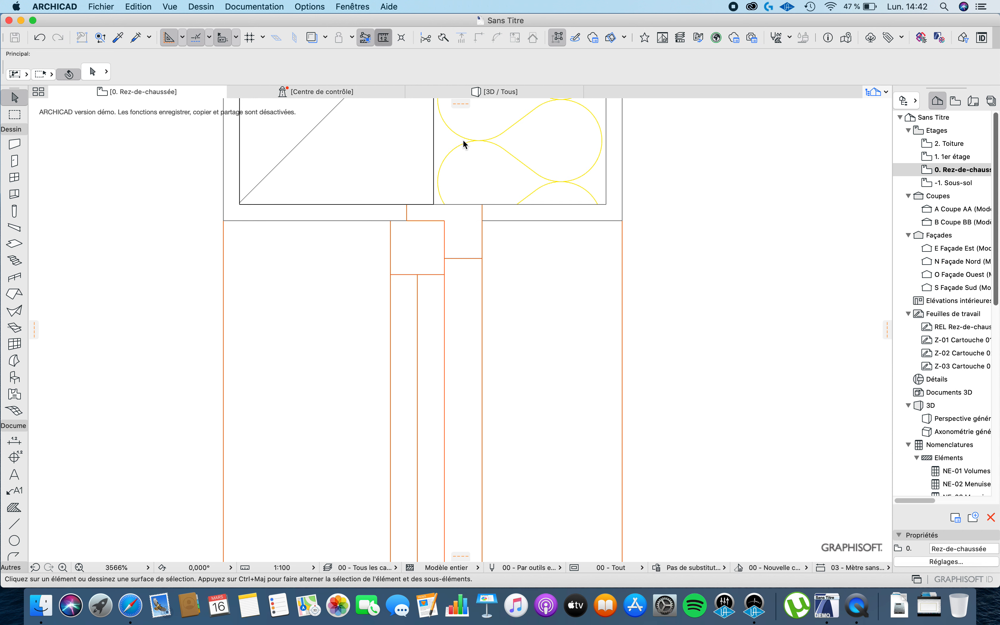
click(482, 204)
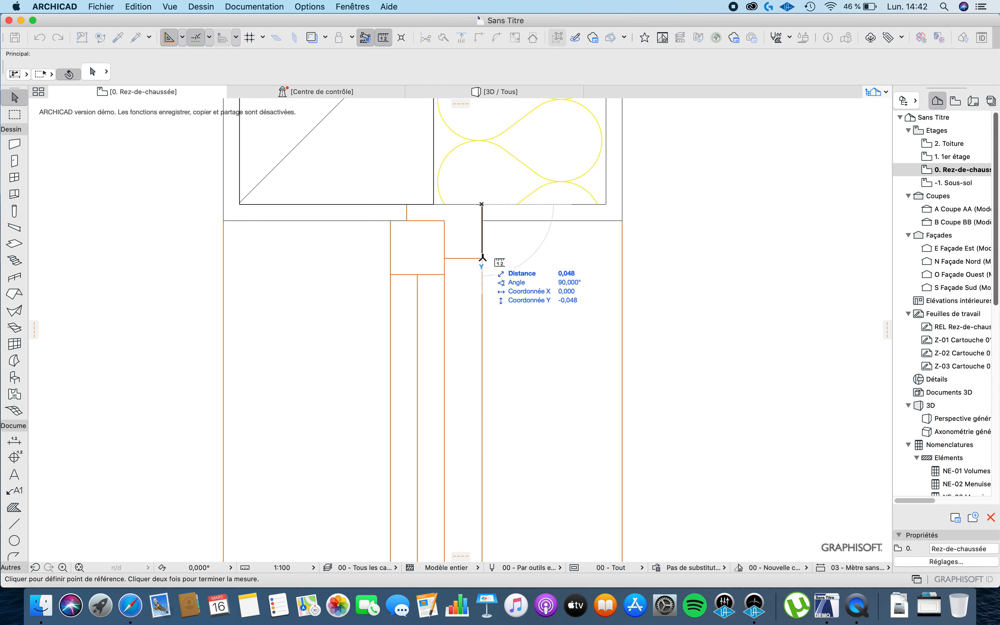
key(Escape)
Back in the 3D view, select the window and set its top frame width to 0,070 m in the Largeurs cadres settings
key(F3)
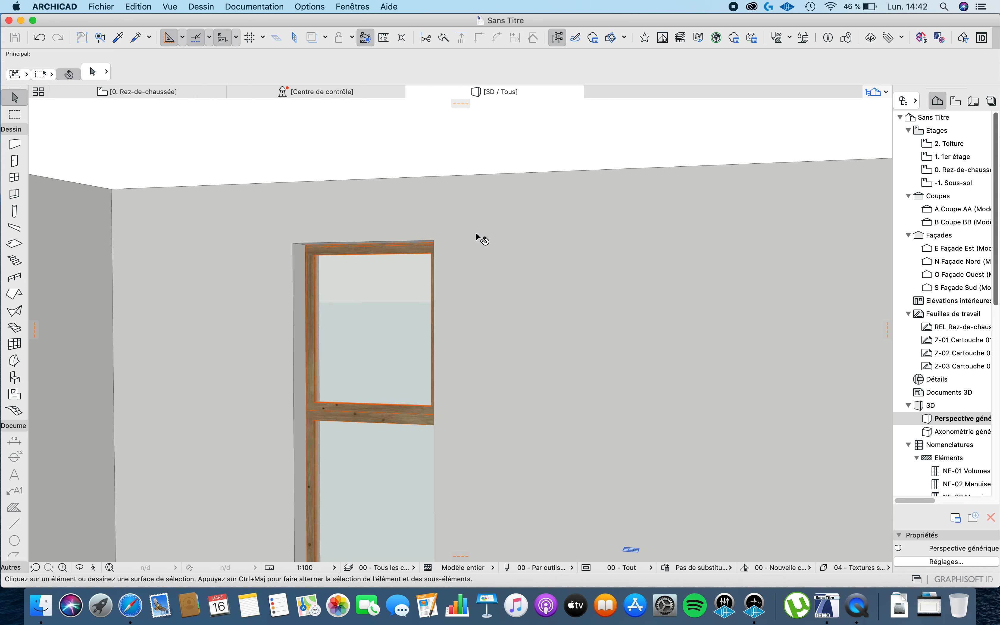
click(348, 288)
click(99, 75)
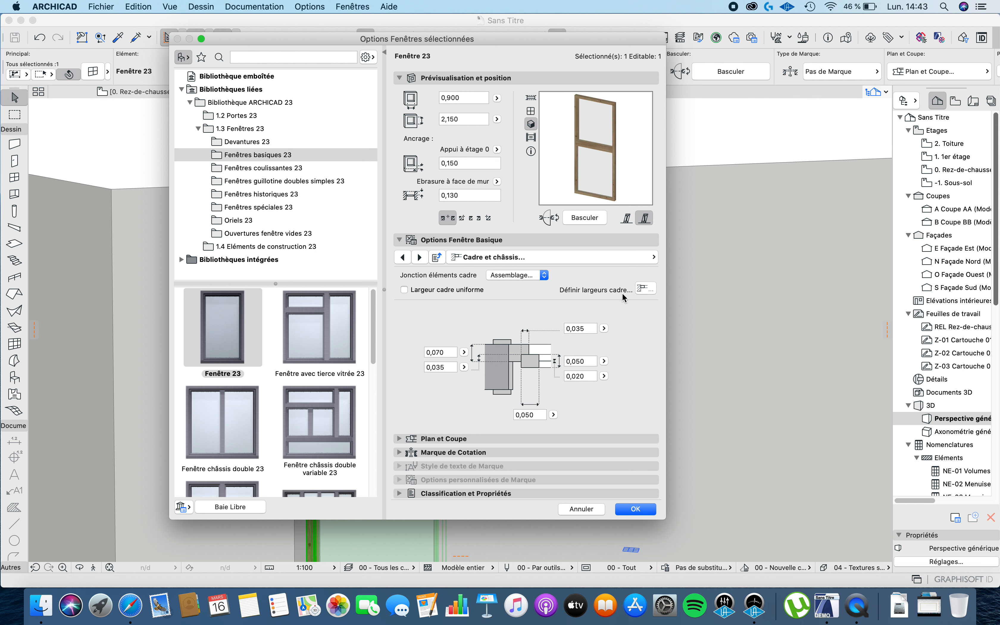
click(645, 289)
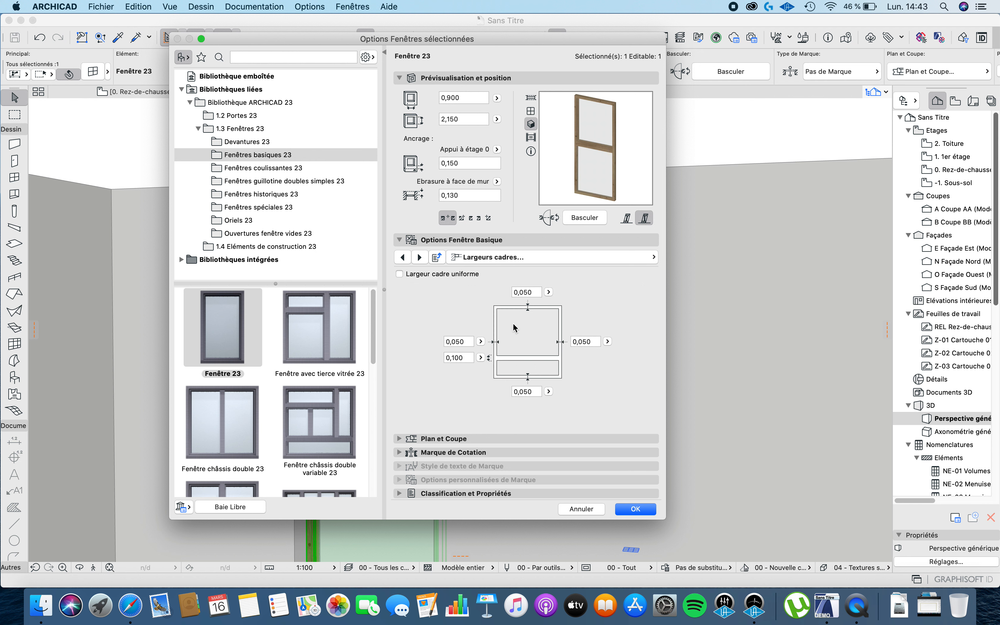
drag(535, 292, 526, 292)
click(531, 293)
drag(524, 293, 523, 292)
text(7)
key(Return)
Switch the uniform frame width option on and back off, and apply the window settings
click(400, 274)
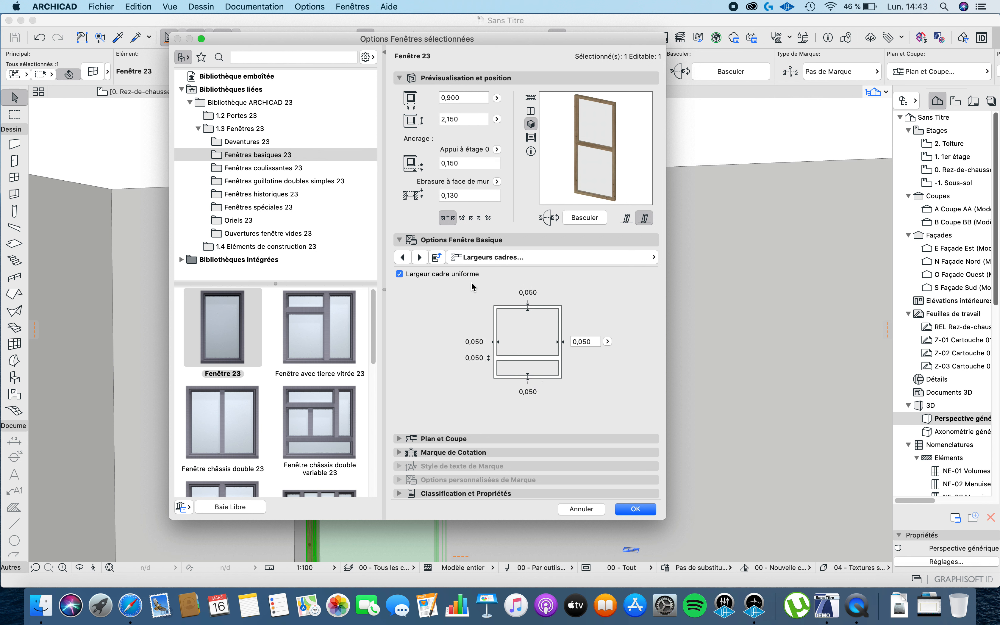
click(440, 275)
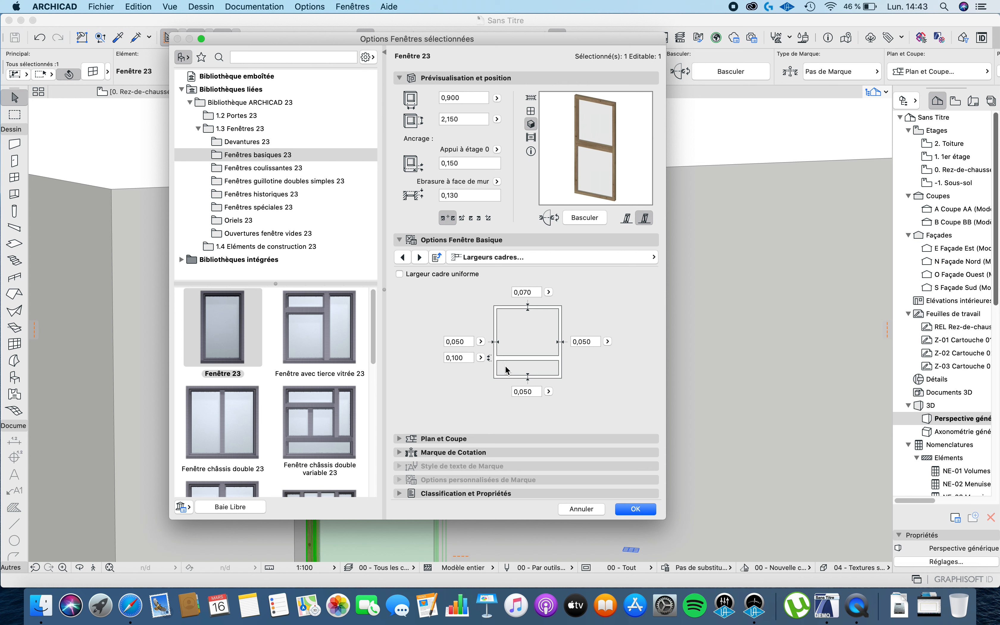
click(633, 509)
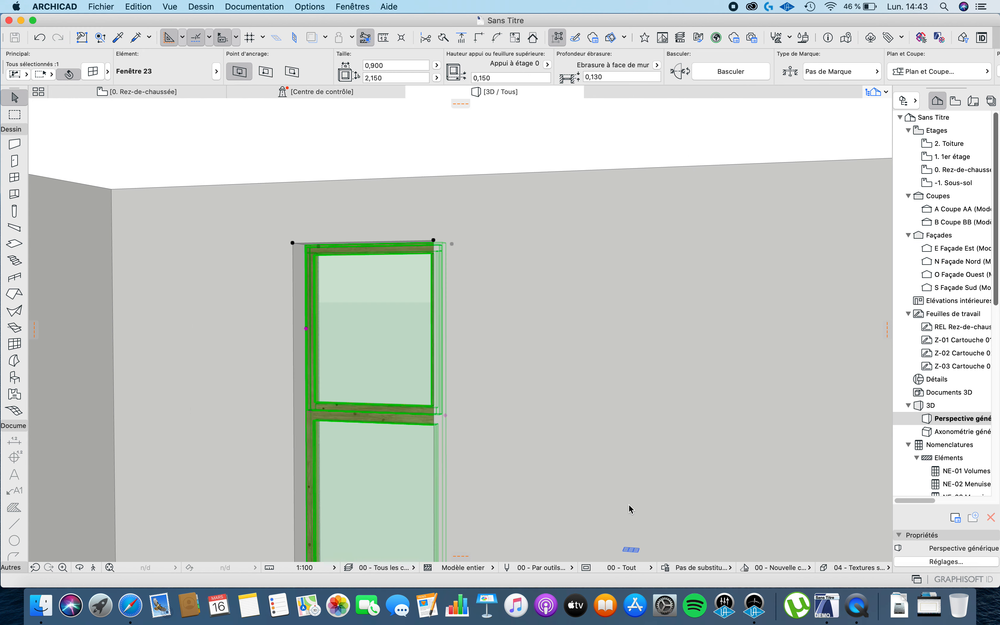
shift+middle_drag(365, 283, 397, 280)
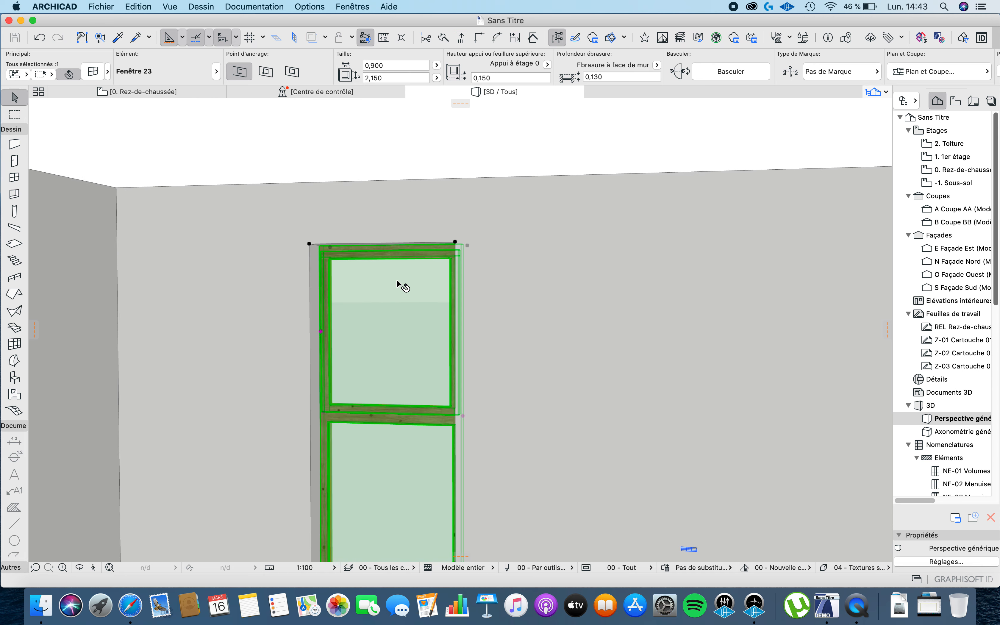
key(Escape)
Try the Châssis de ventilation, Châssis personnalisé and A carreaux styles on the window's main sash in Options châssis
click(360, 281)
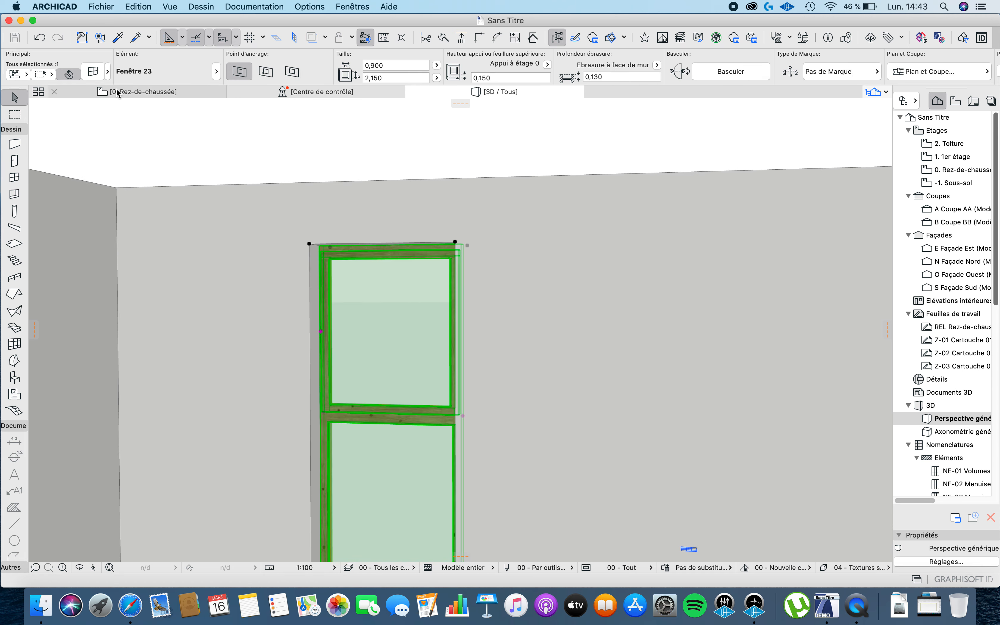
key(super+t)
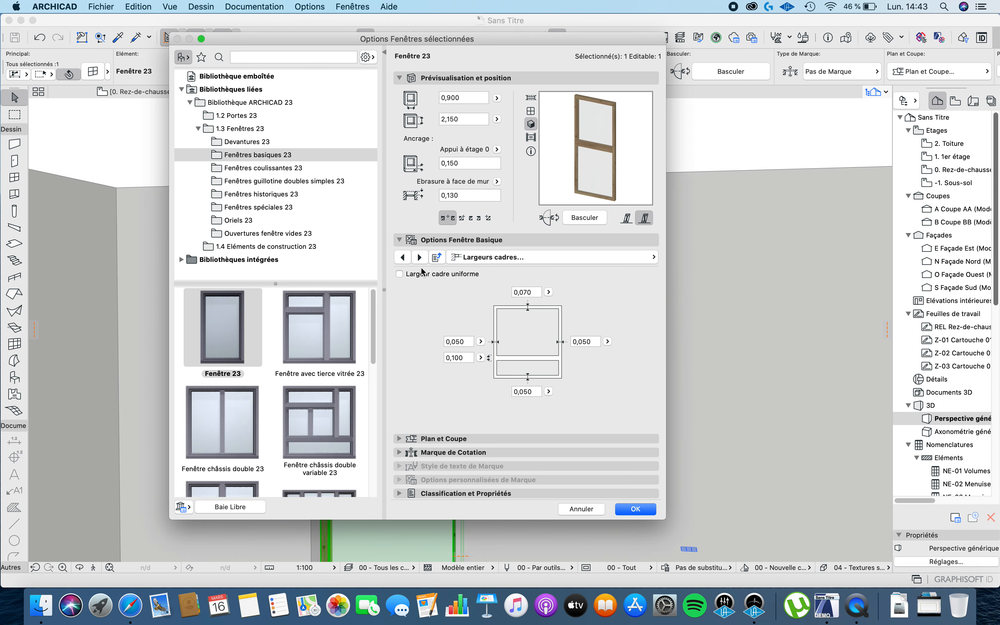
click(420, 257)
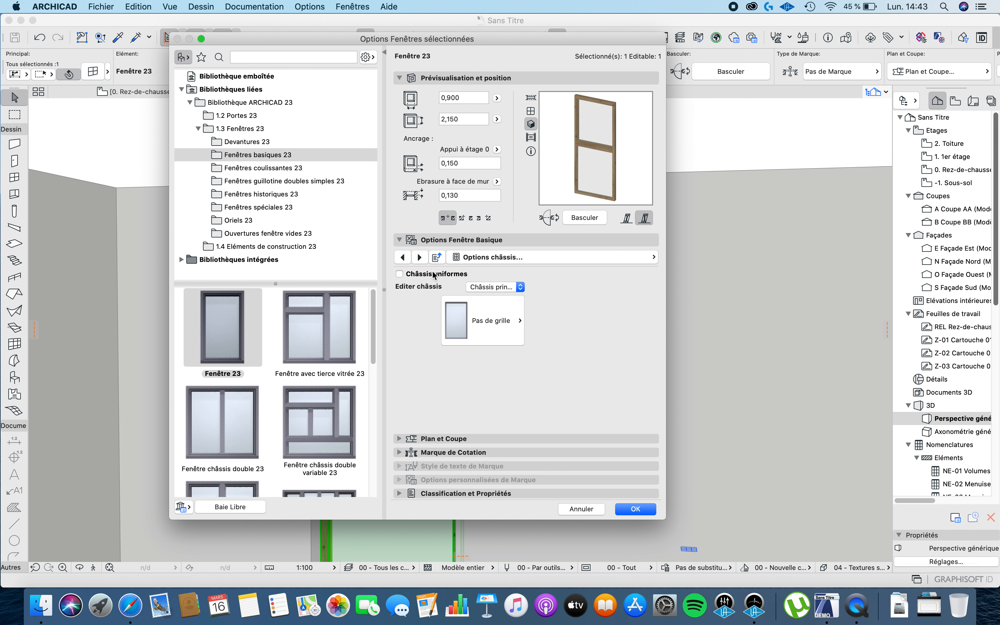
click(483, 320)
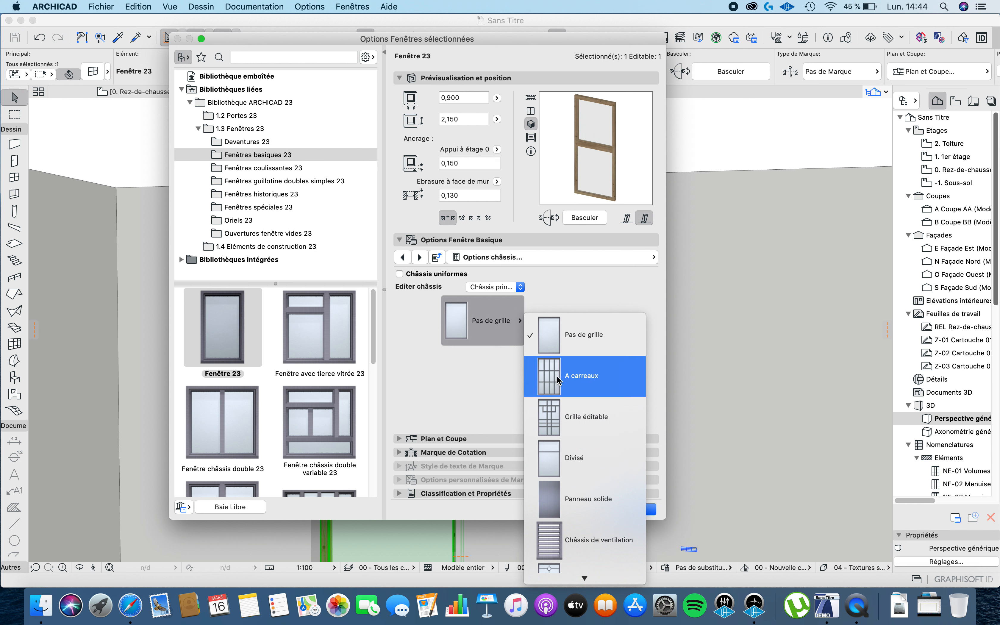
scroll(578, 416, down, 1)
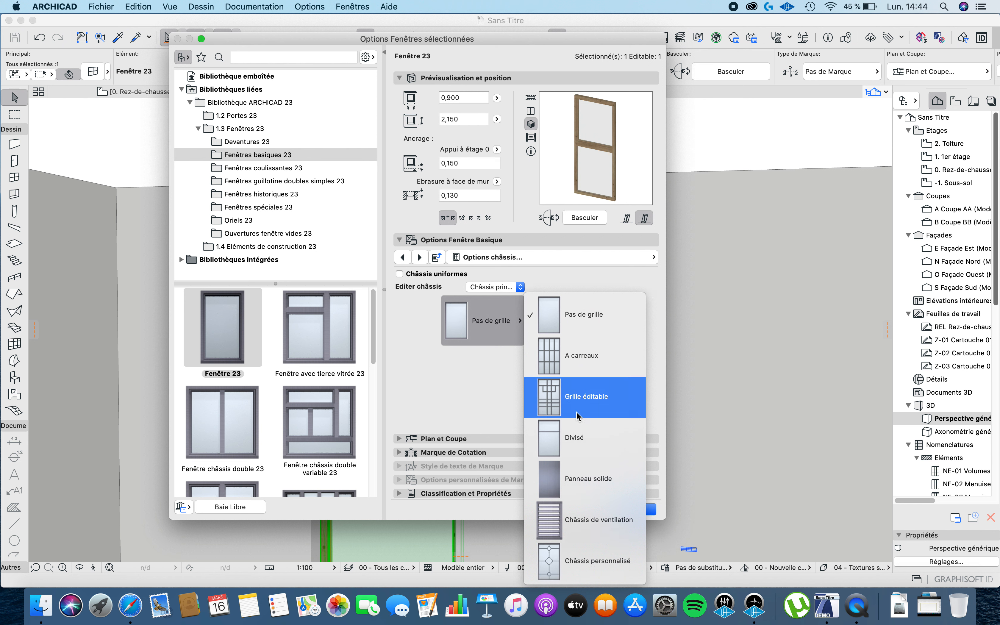
click(592, 525)
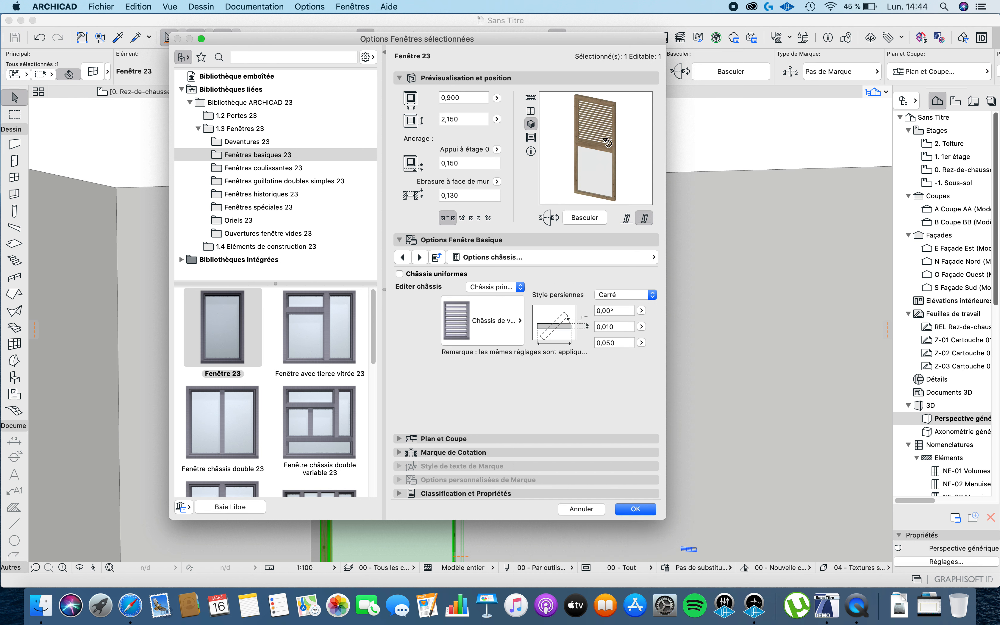
click(490, 314)
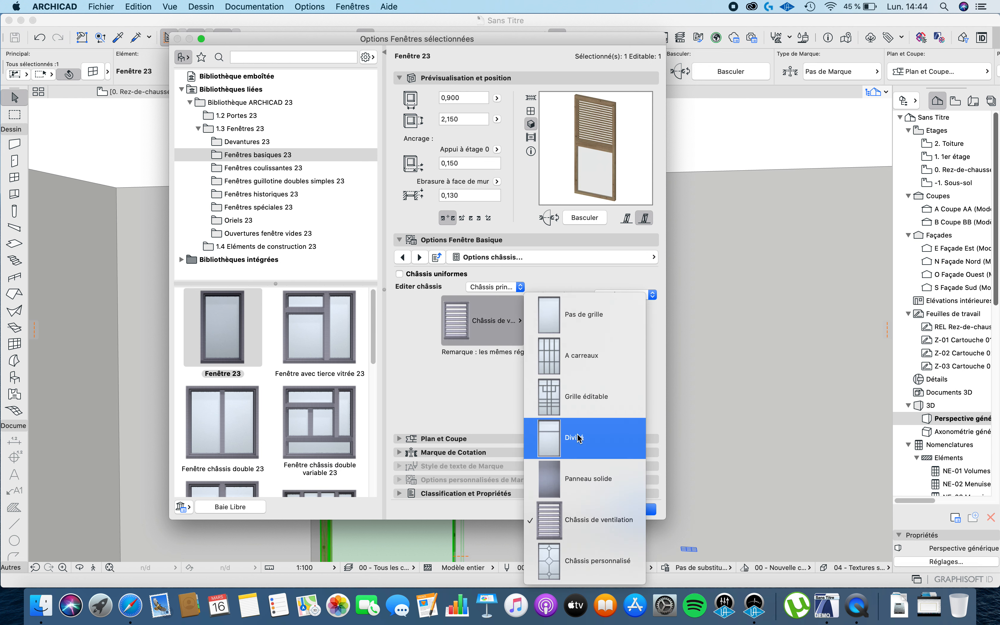
click(577, 556)
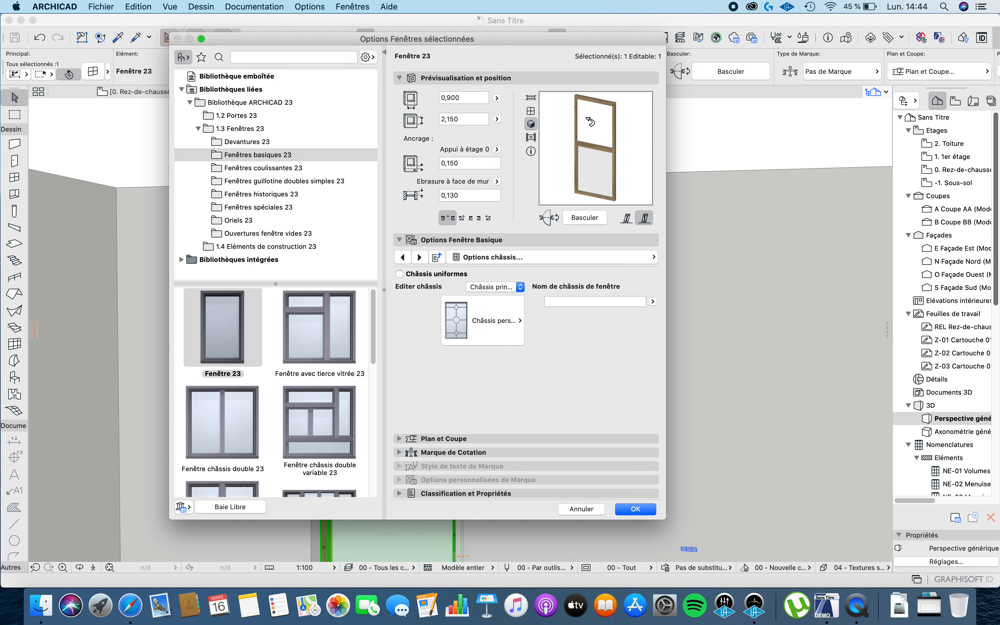
click(502, 320)
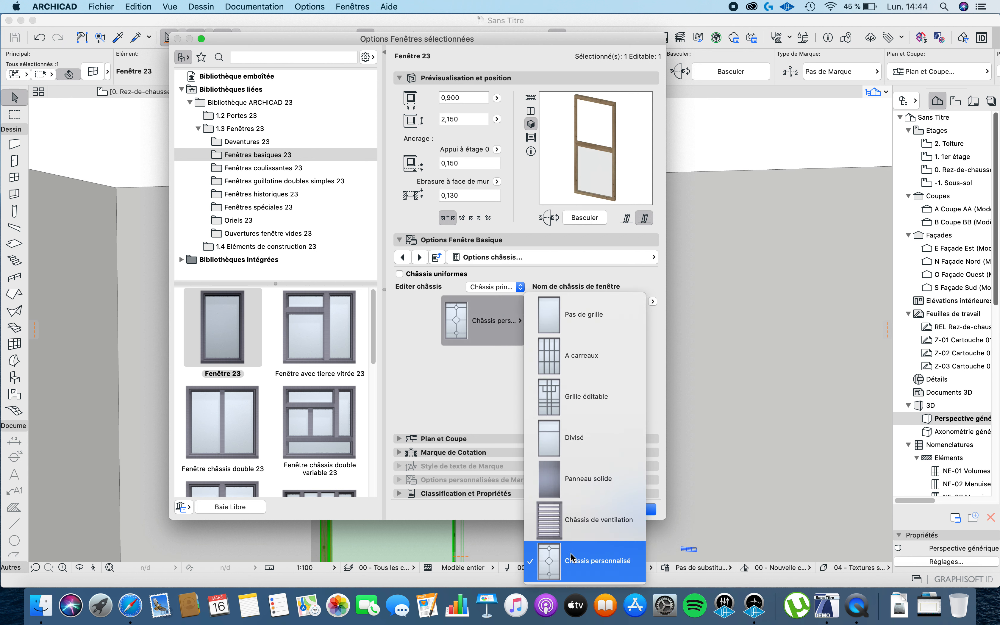
click(573, 364)
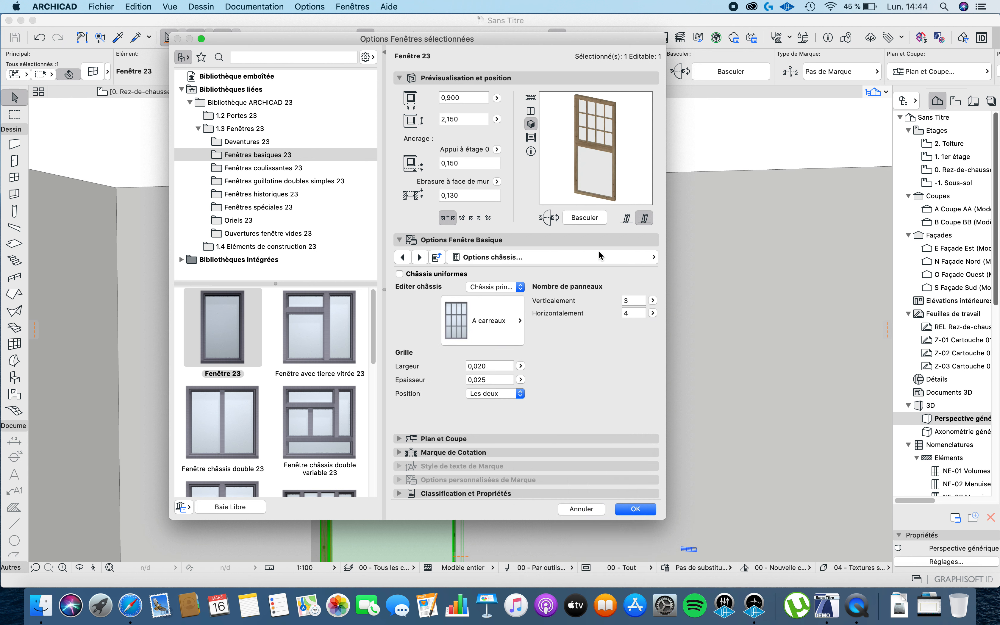
Switch the main sash to Divisé and set its upper and lower, vertical and horizontal panel counts to 1
click(500, 327)
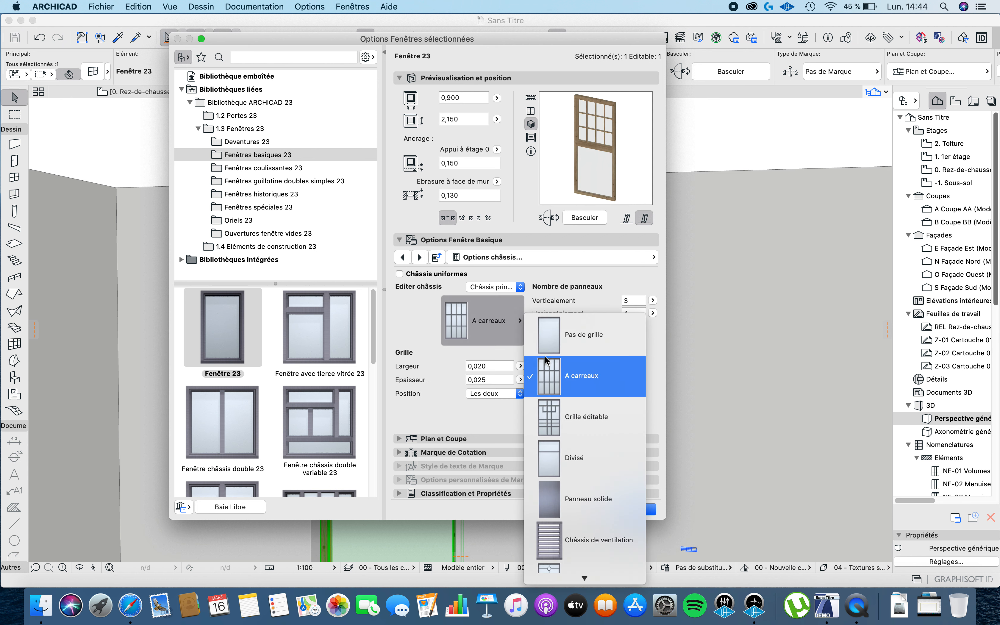
click(597, 457)
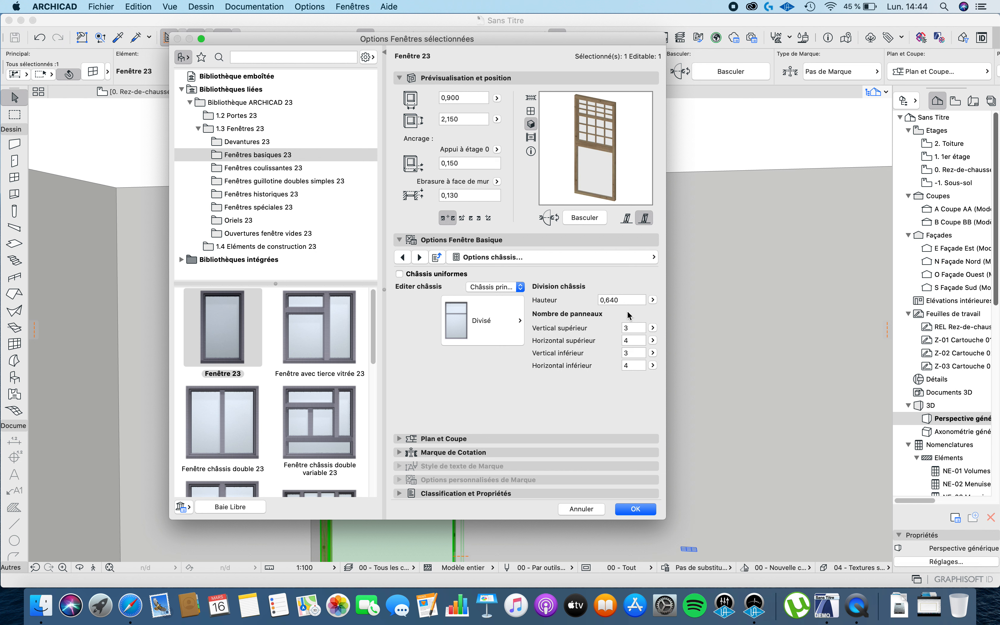
click(628, 329)
text(1)
click(633, 340)
text(1)
click(629, 353)
text(1)
click(627, 365)
text(1)
Try 2 and 0 as the divided sash's upper vertical panel count
click(633, 329)
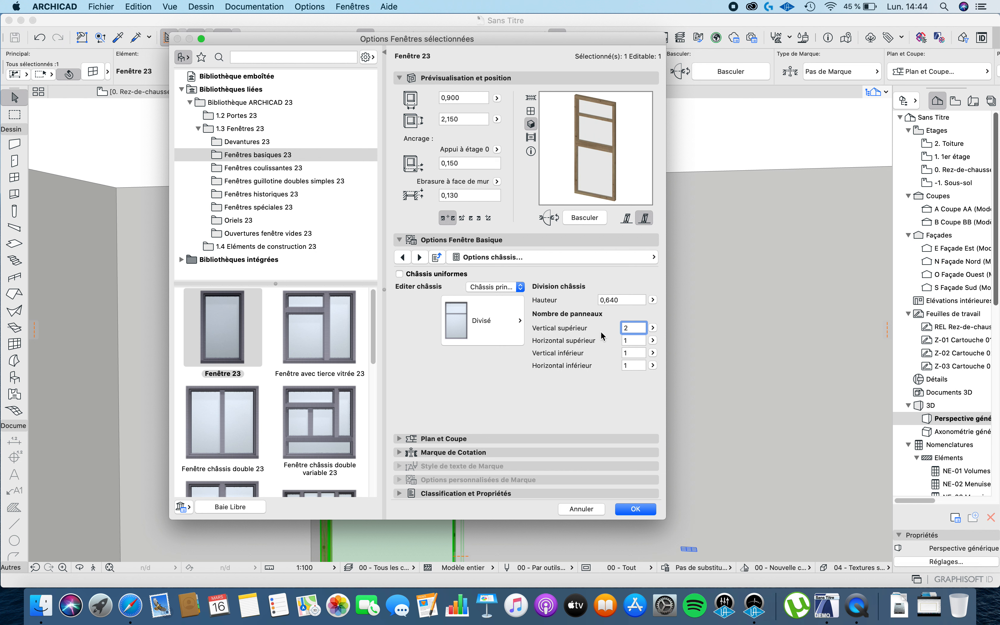
key(Return)
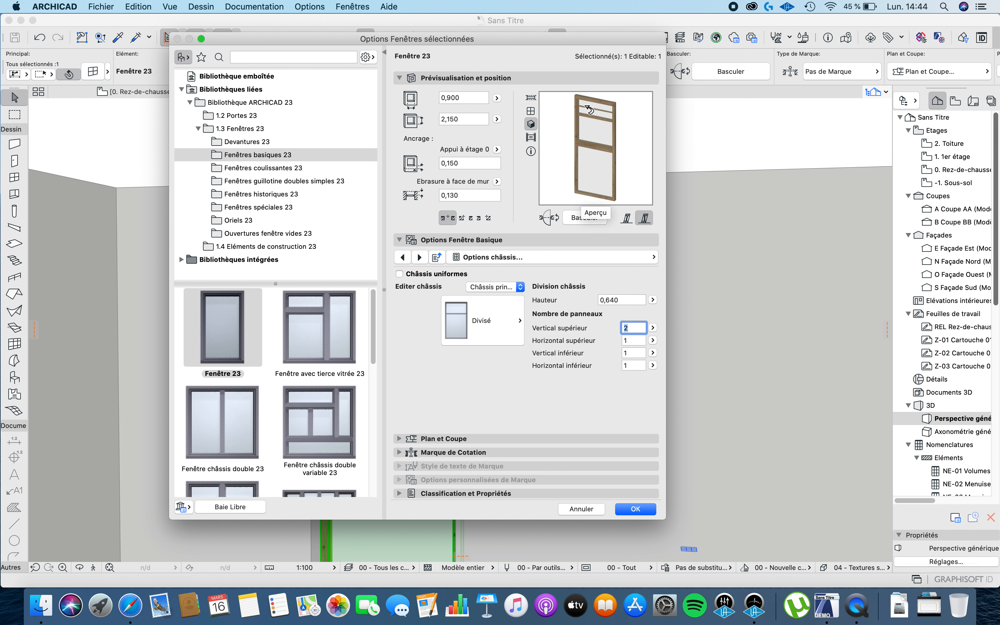
text(0)
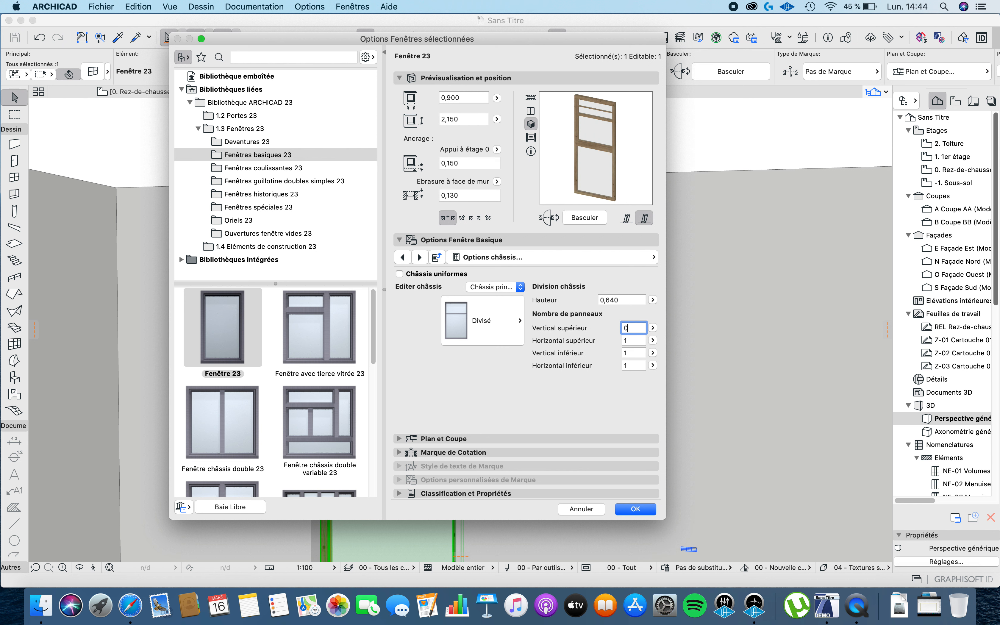
key(Return)
click(631, 340)
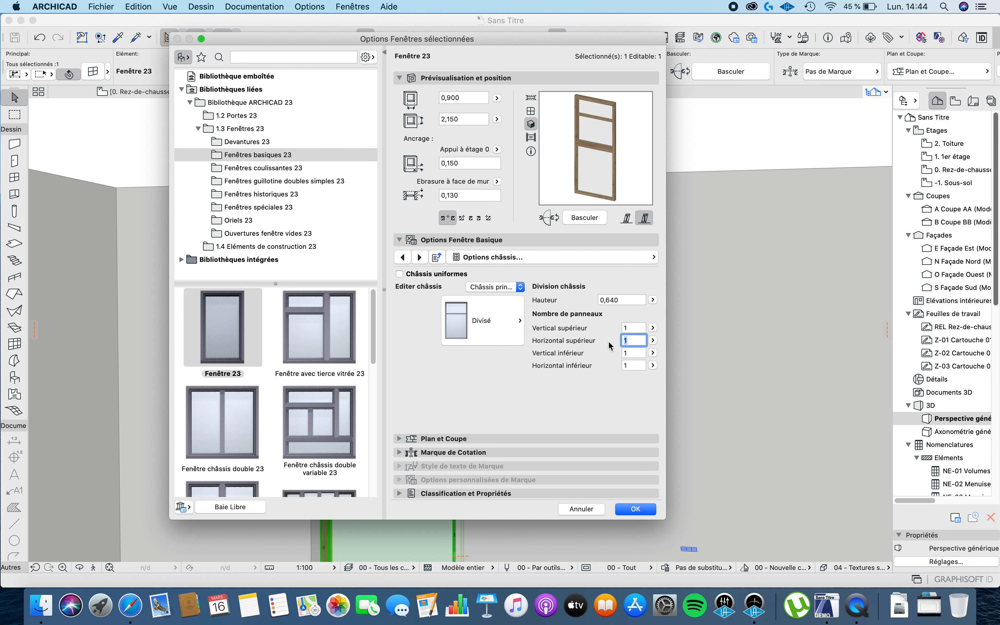
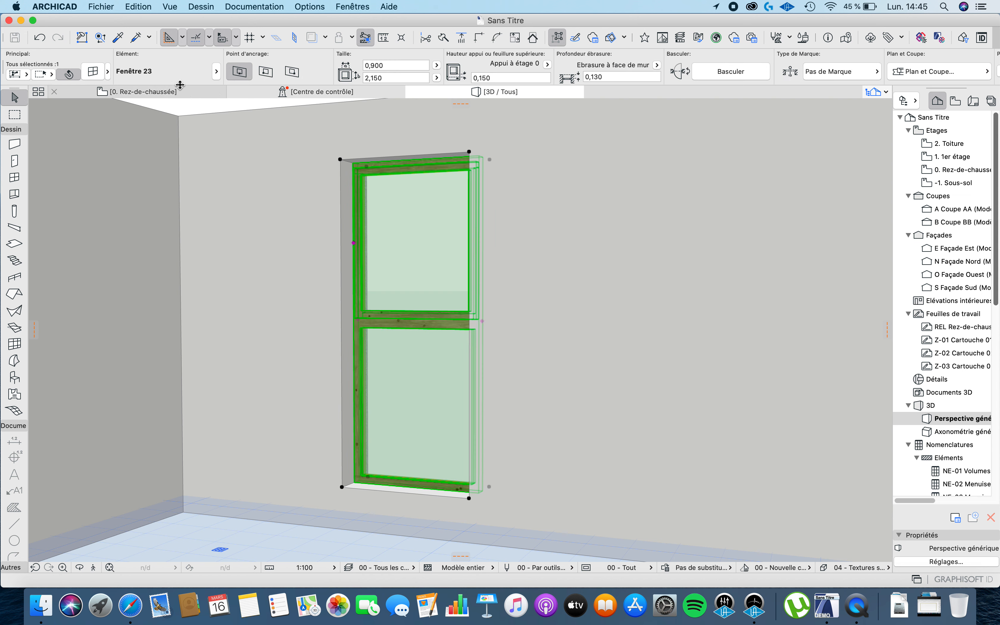
Reopen the selected window's settings and enable the window handle in the Poignée options
click(91, 69)
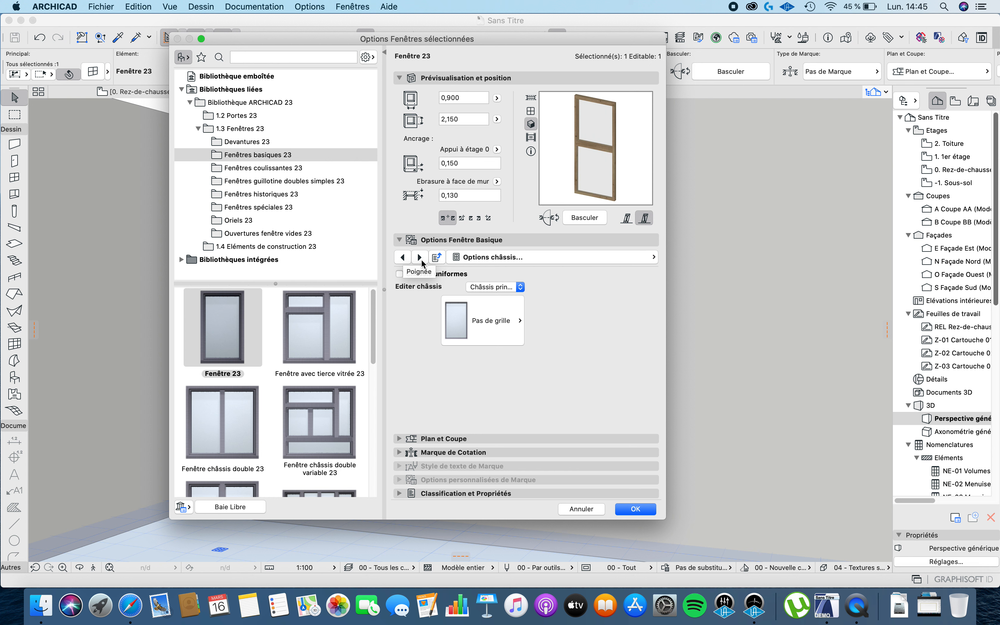
click(420, 257)
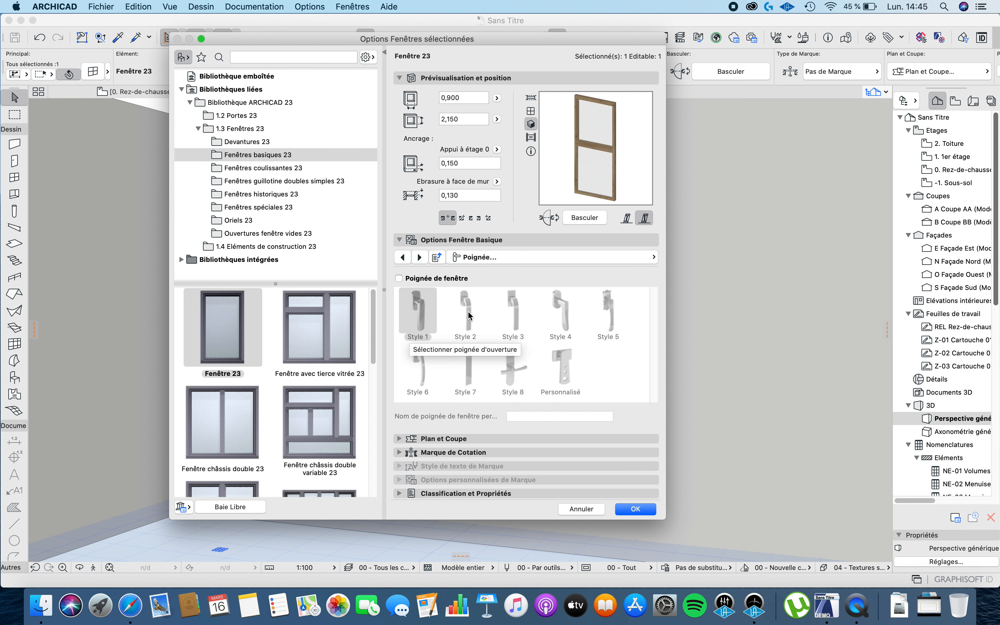
click(450, 280)
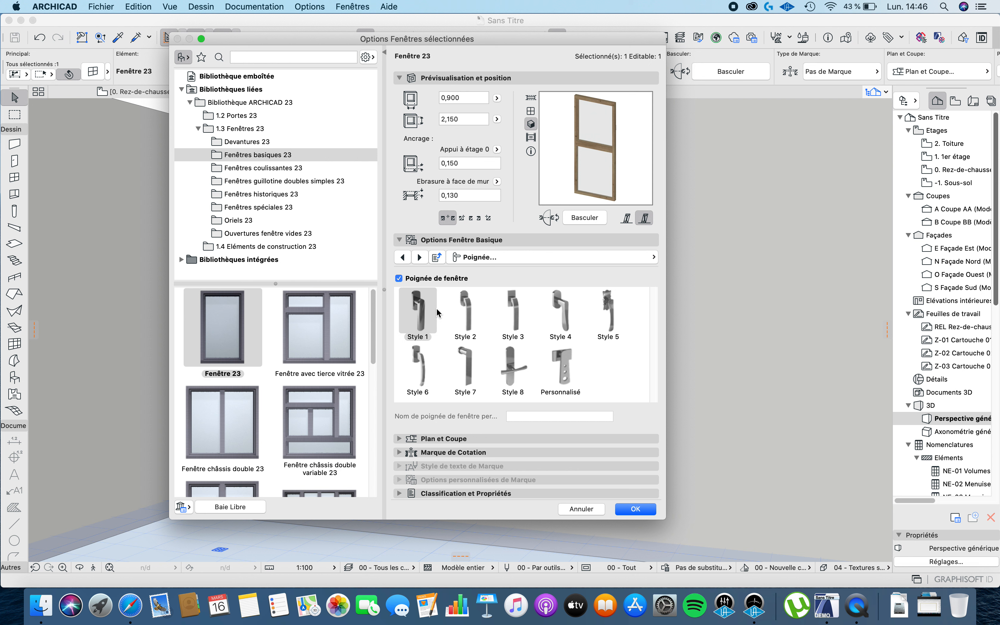
Enable natural ventilation (Aération naturelle) for the window and place it Sur vitrage
click(420, 258)
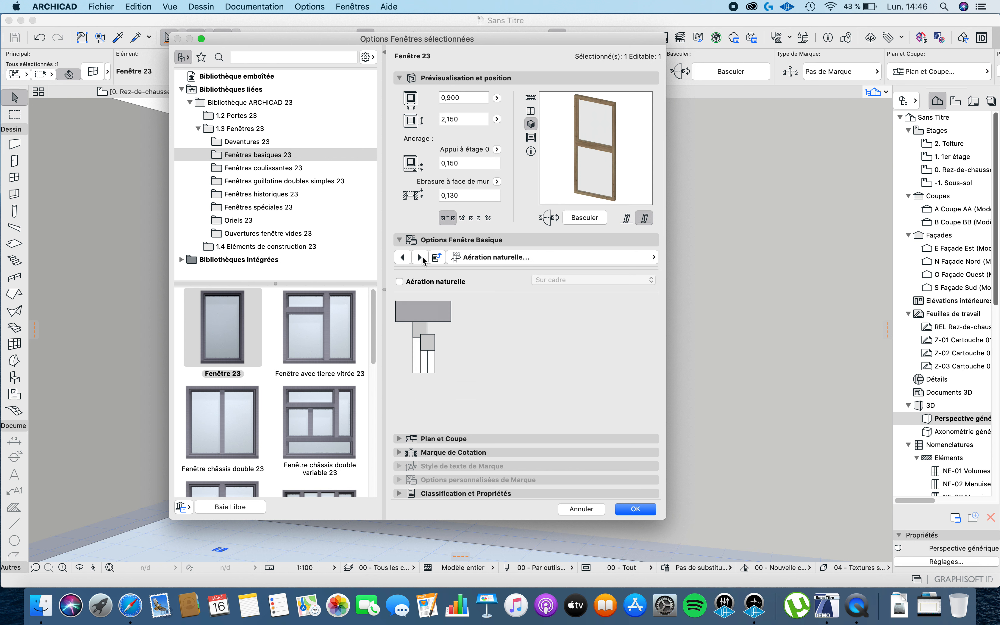
click(406, 282)
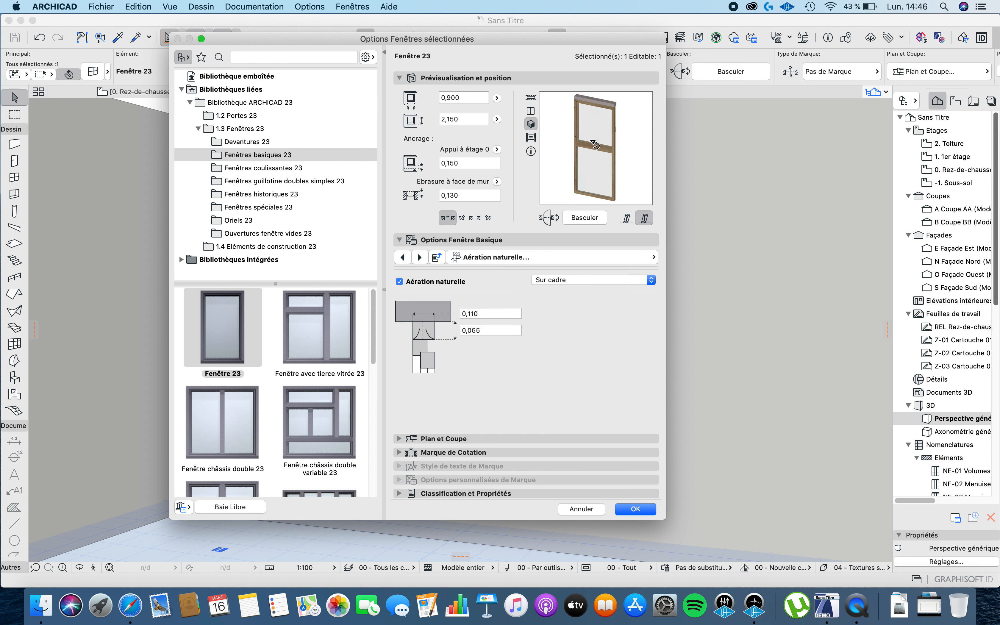
click(578, 279)
click(582, 289)
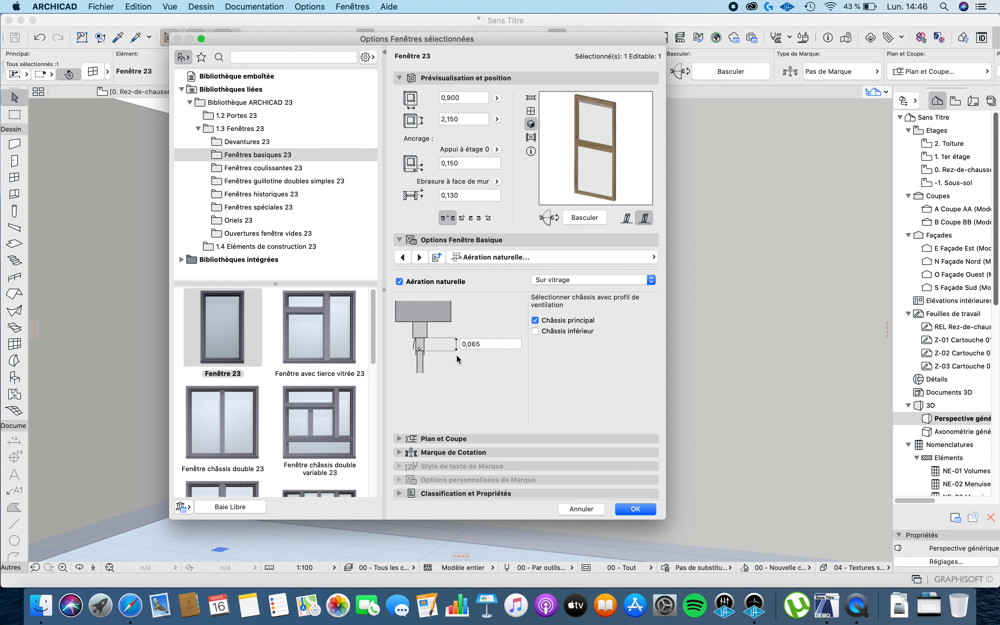
Try assigning the ventilation profile to the Châssis inférieur instead of the Châssis principal
click(547, 331)
click(537, 320)
click(535, 331)
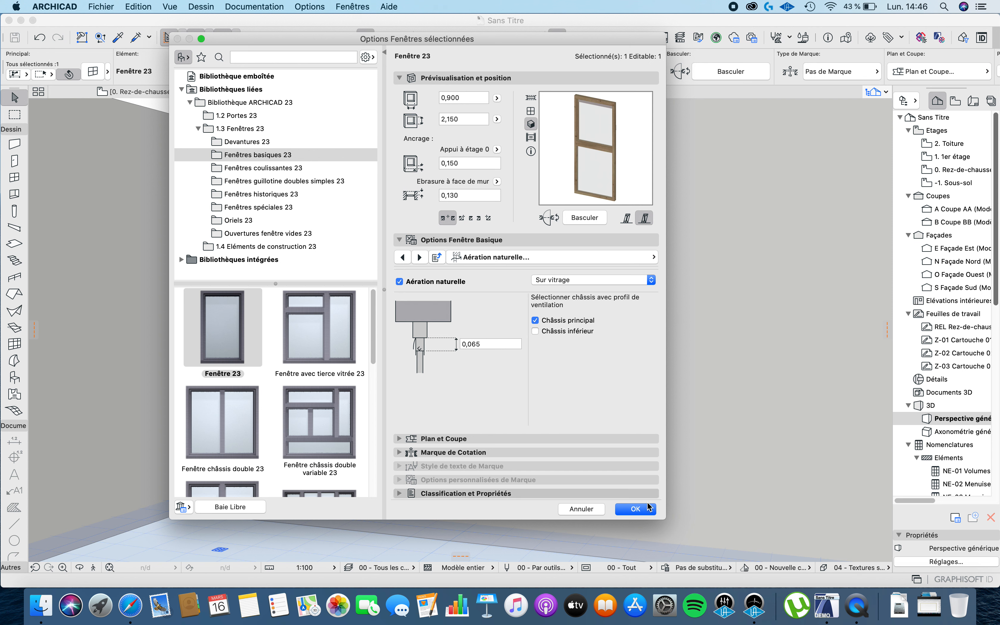
Apply the natural ventilation settings to the window and inspect its ventilation profile and handle up close in 3D
click(635, 510)
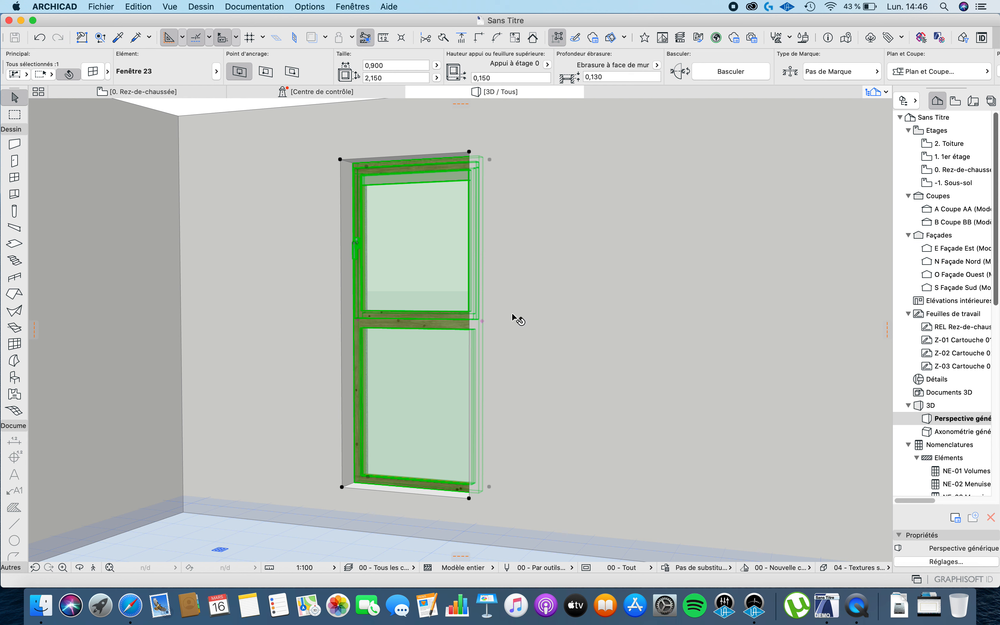
key(Escape)
scroll(381, 184, up, 5)
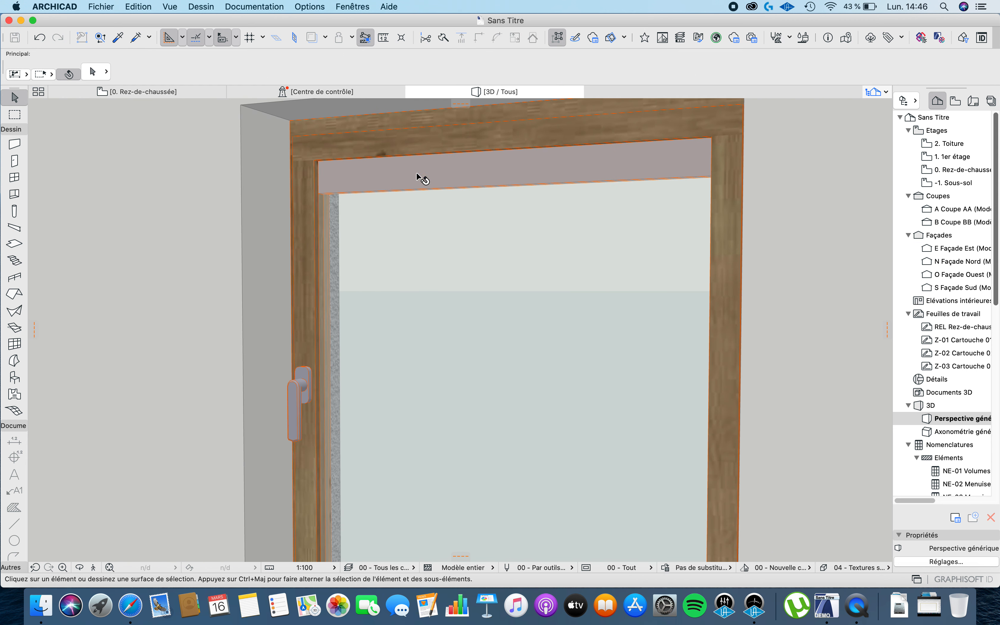
scroll(602, 161, down, 6)
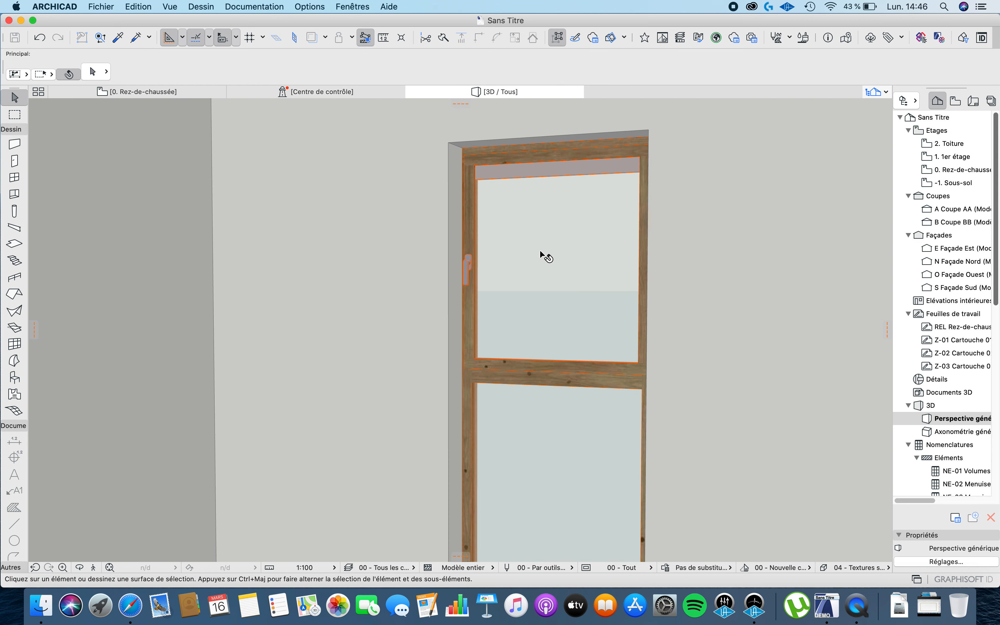
scroll(461, 270, up, 8)
scroll(465, 277, down, 4)
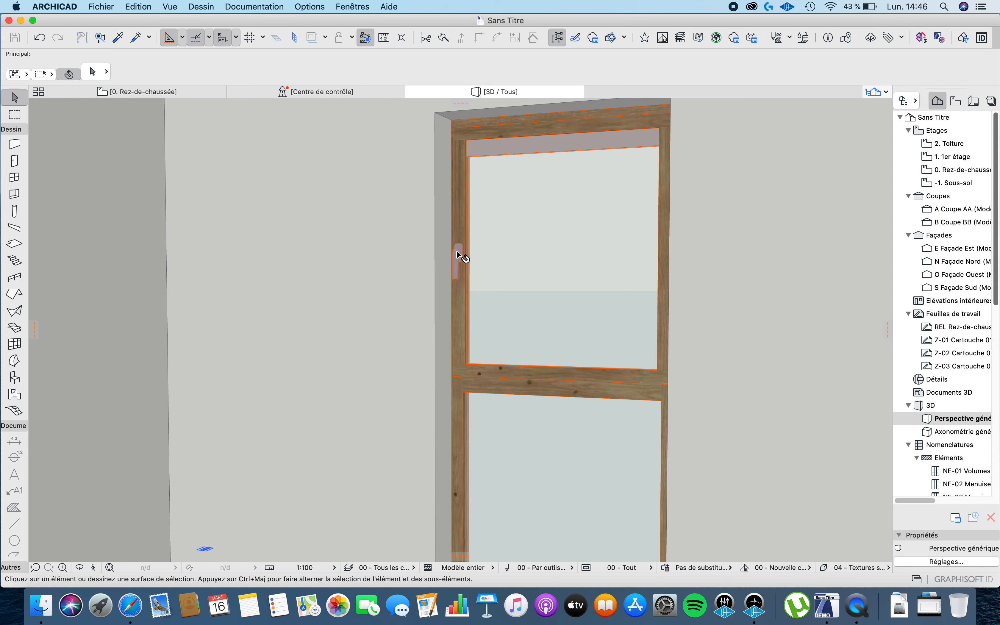
Set the window's handle (Poignée) to Style 2, apply it and check the handle in 3D
click(459, 255)
click(95, 71)
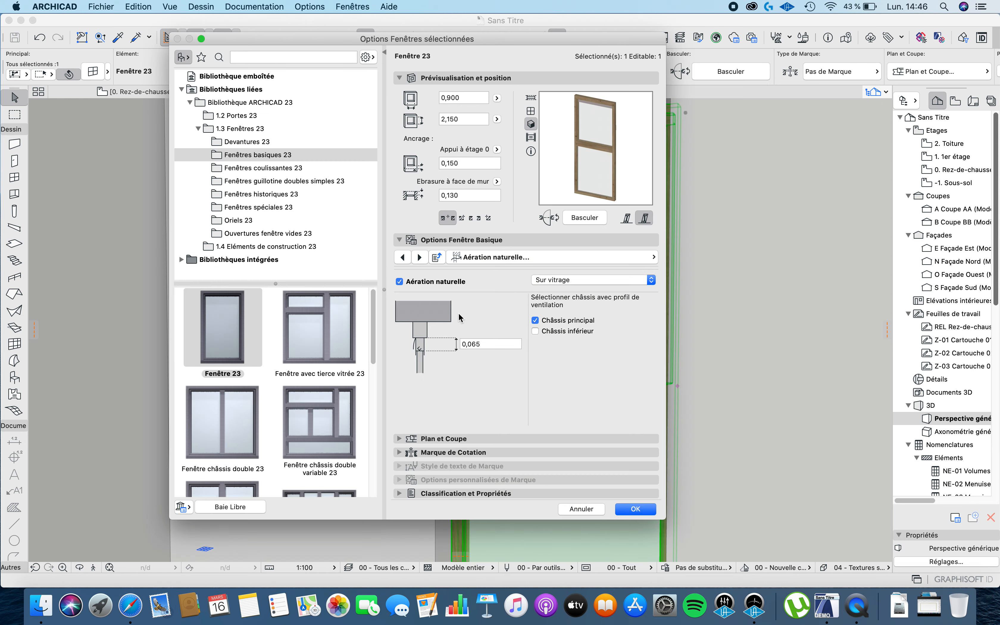
click(403, 257)
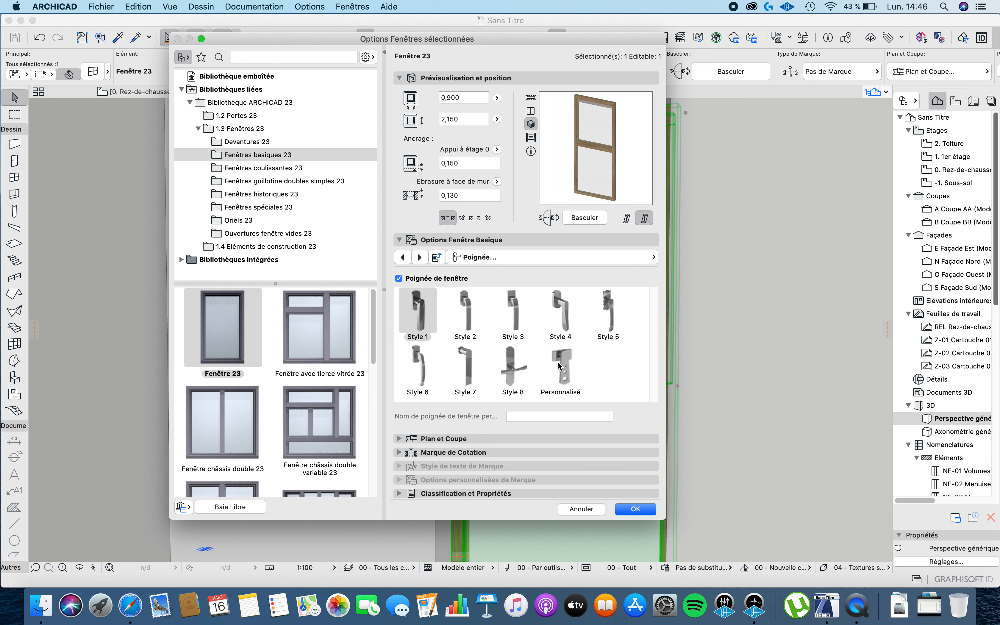
click(468, 319)
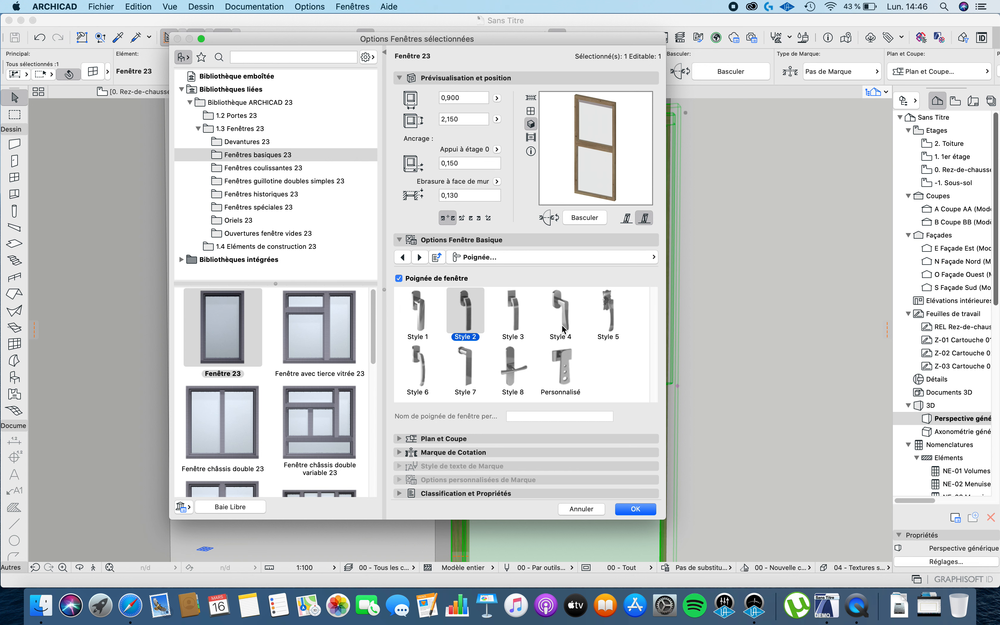
click(635, 509)
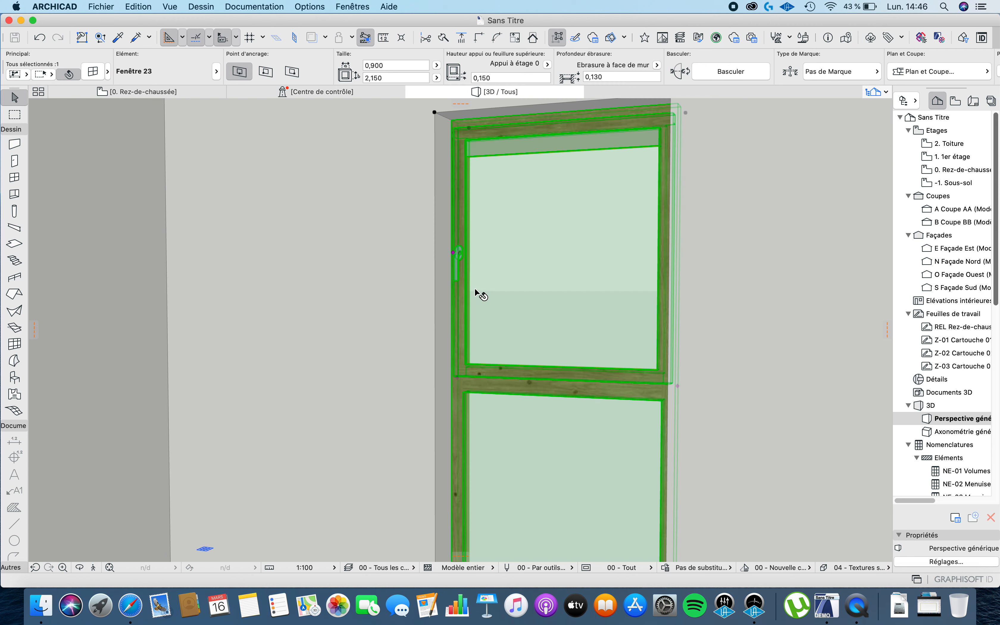
key(Escape)
scroll(547, 267, down, 5)
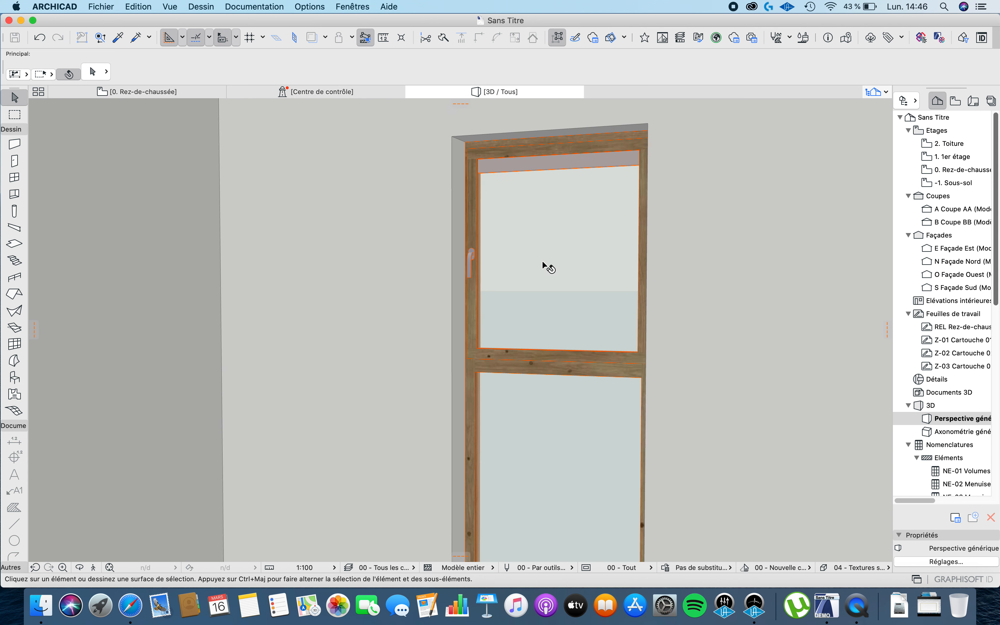
Reopen the window's settings and, with the handle enabled, choose handle Style 6
click(497, 273)
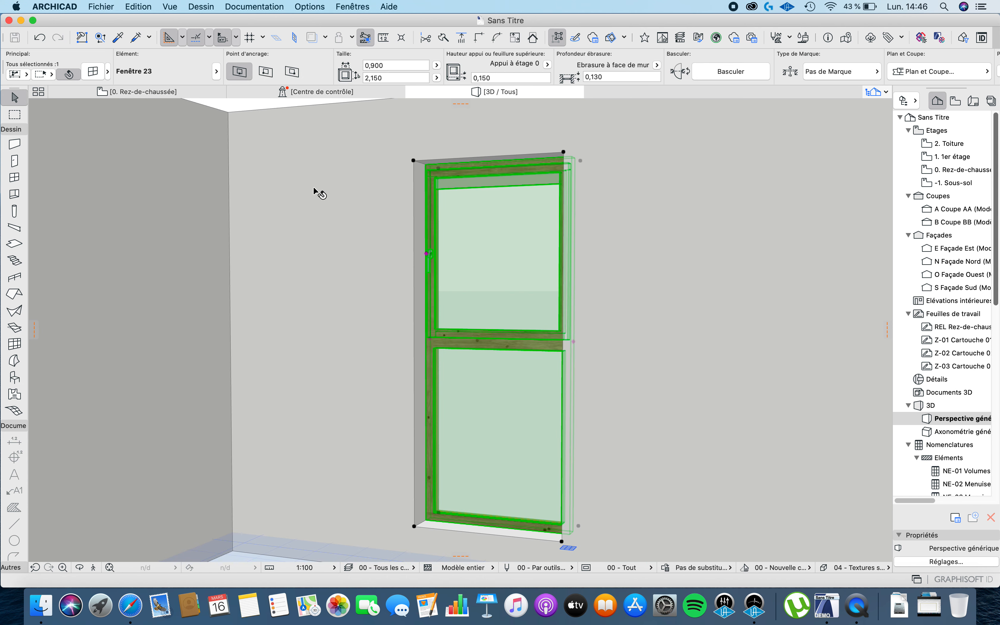
click(95, 72)
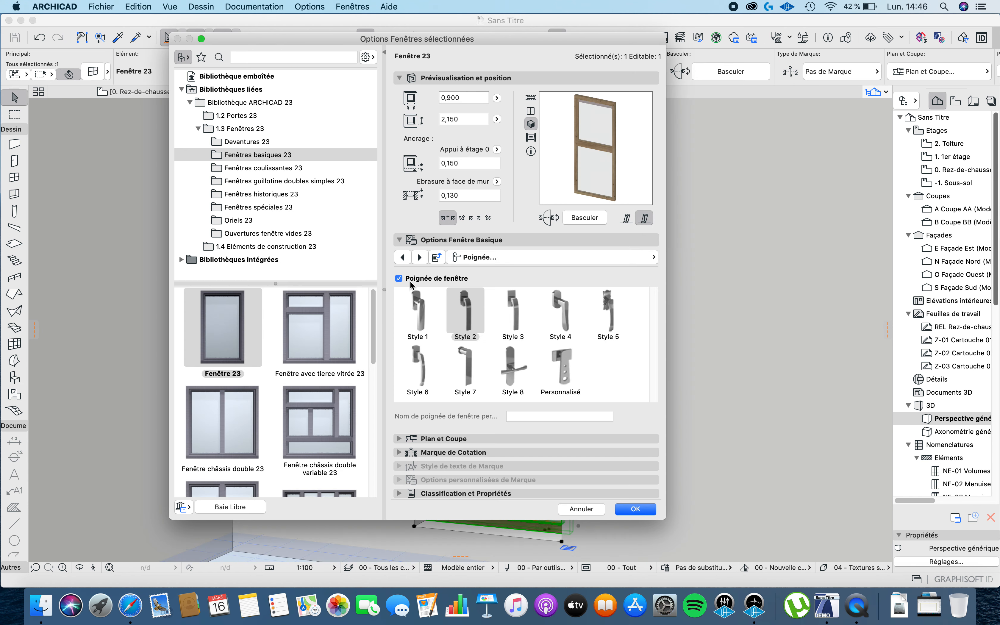
click(399, 278)
click(399, 278)
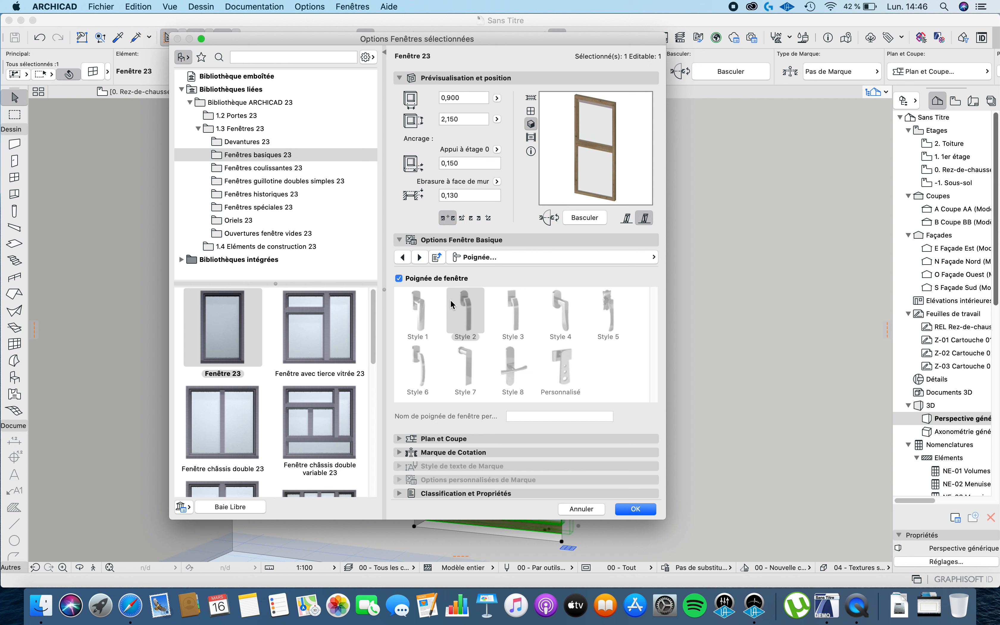
click(420, 361)
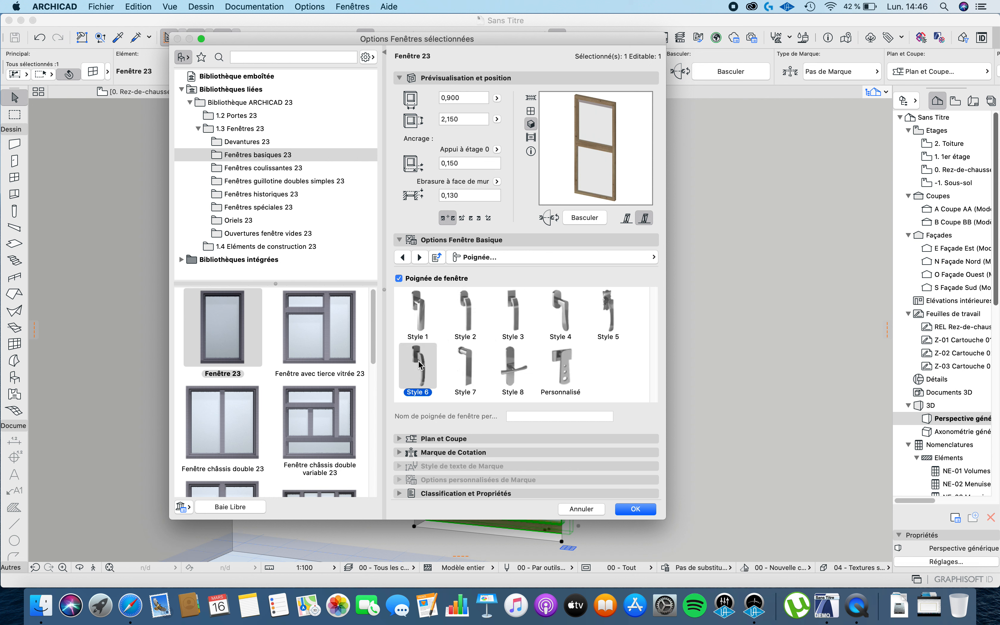
Try switching natural ventilation (Aération naturelle) off for the window and restore it
click(420, 257)
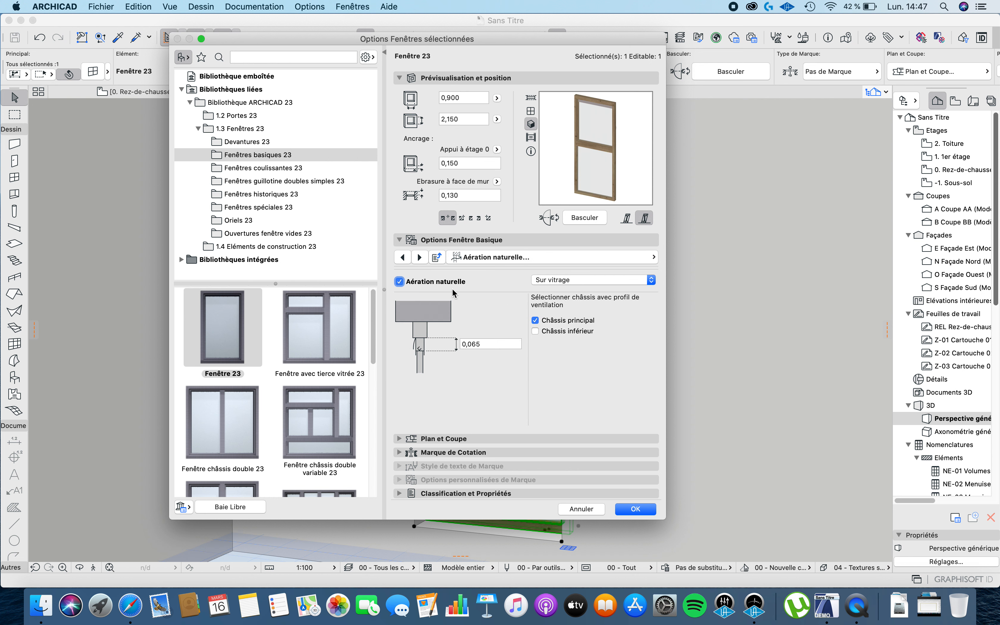
click(443, 282)
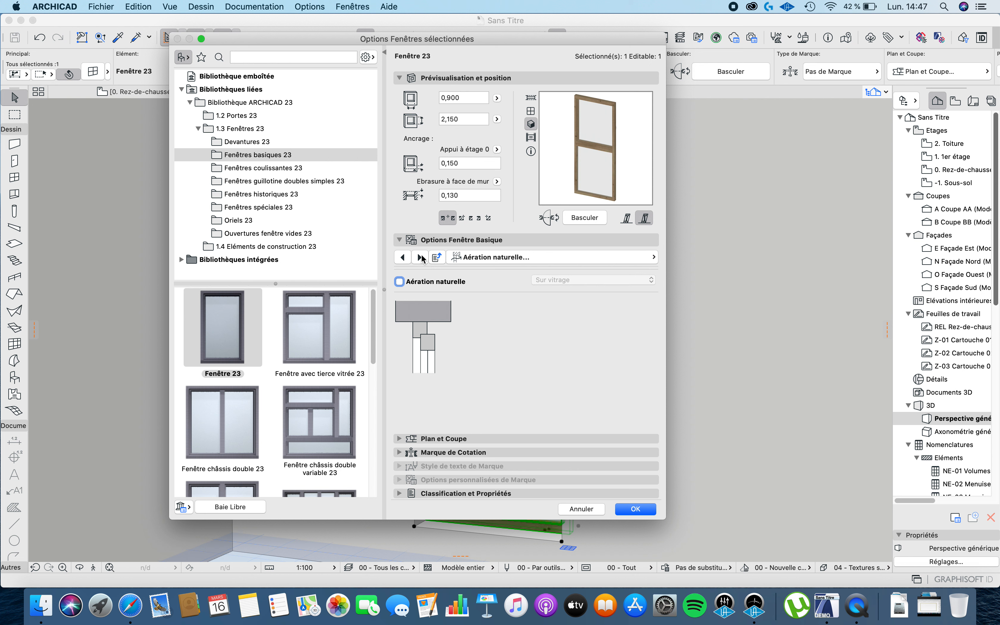
click(404, 258)
click(403, 257)
click(399, 281)
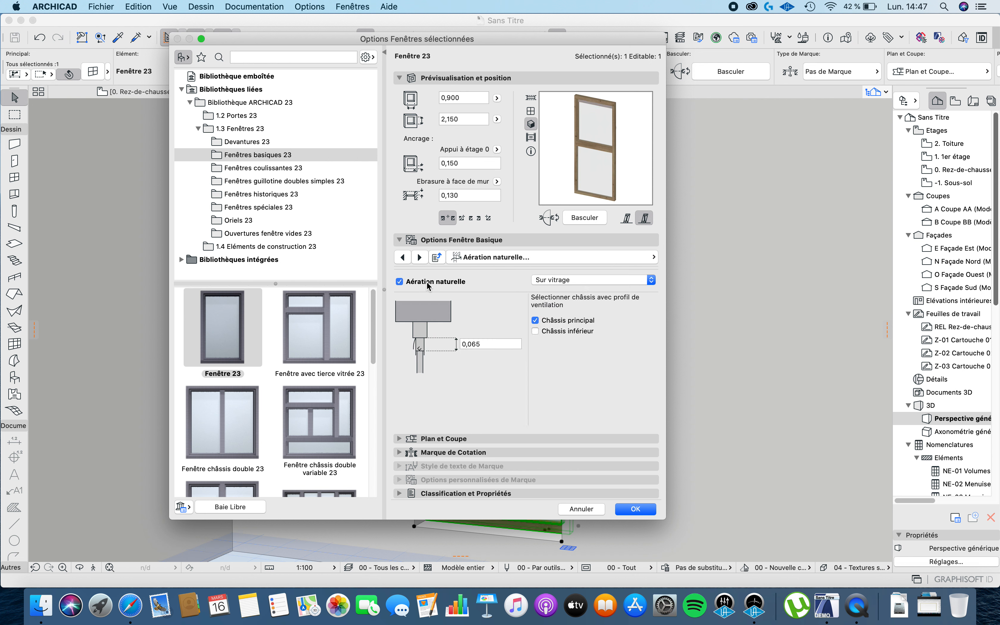
Override the model view options for 3D projections in Lignes d'ouverture, show the opening line and orient it to Charnières
click(420, 258)
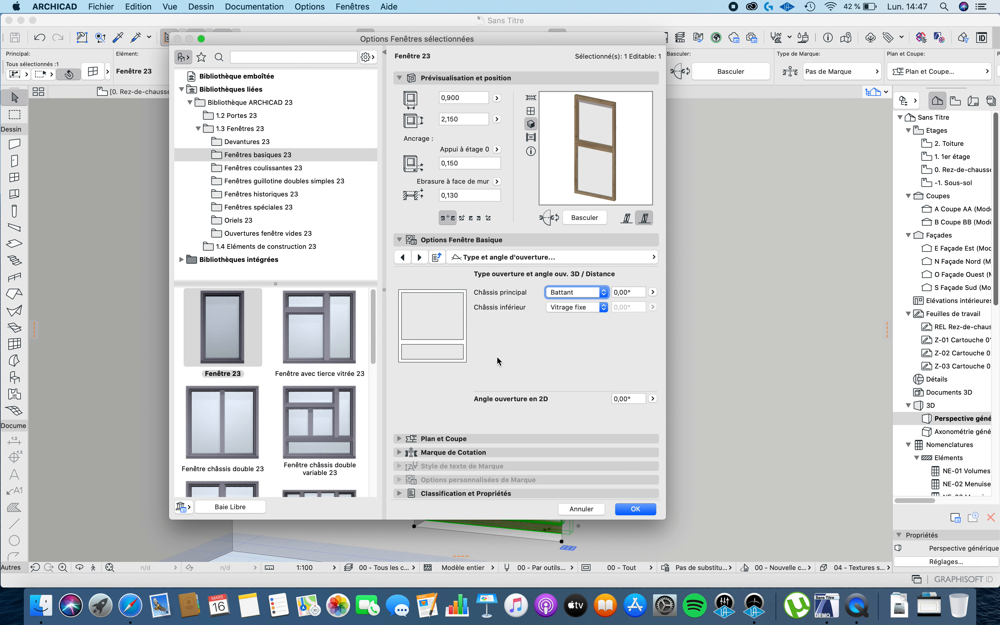
click(419, 257)
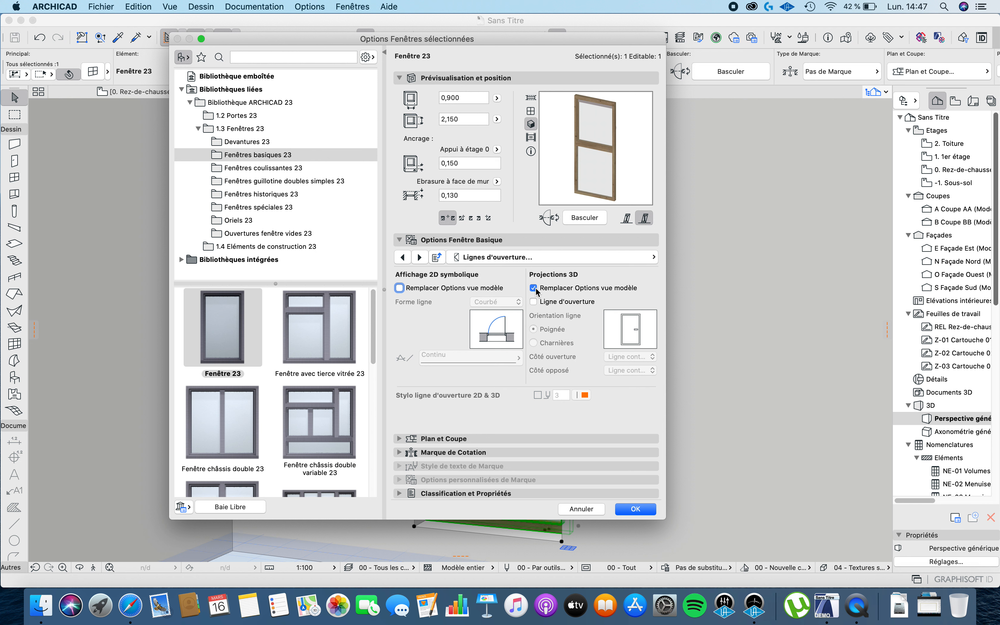
click(533, 302)
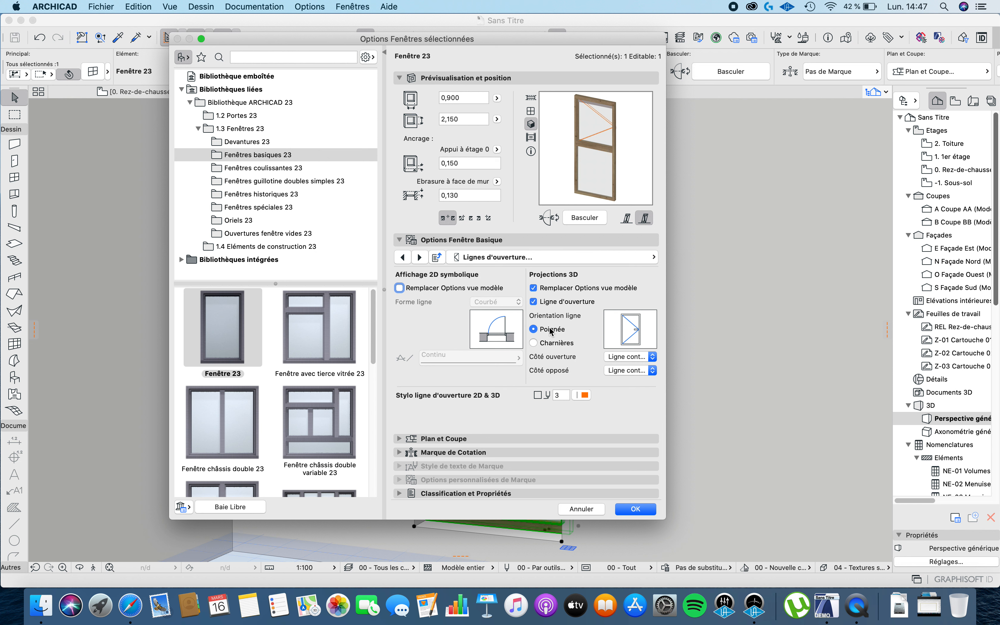
click(552, 343)
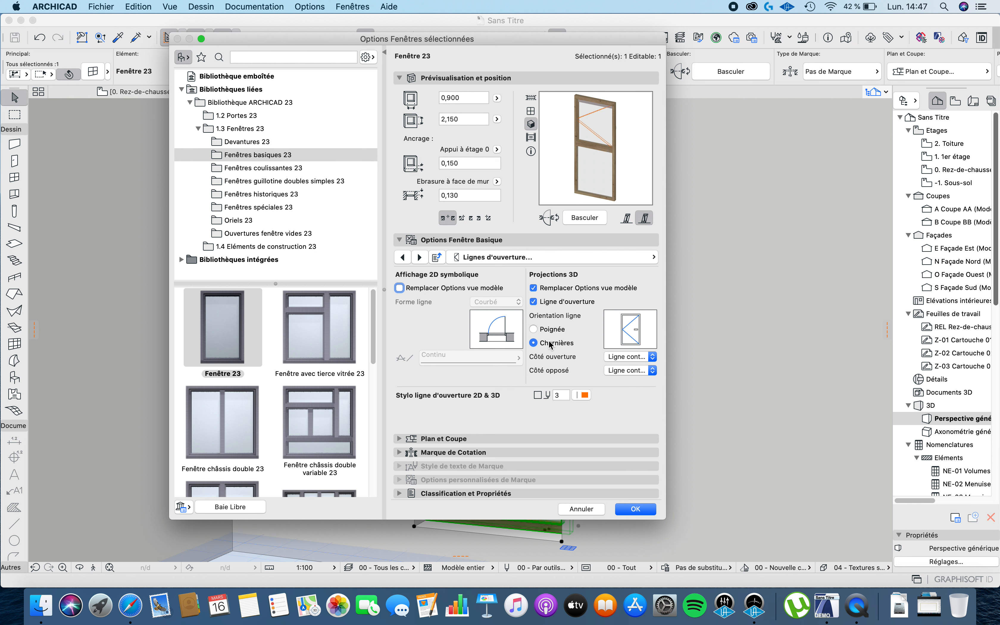
click(550, 329)
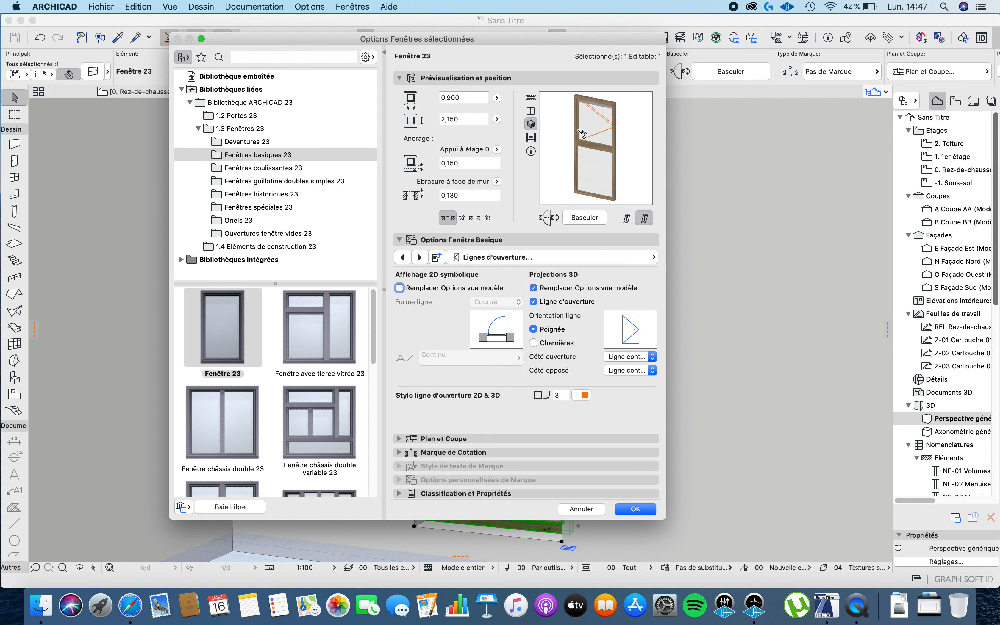
click(556, 344)
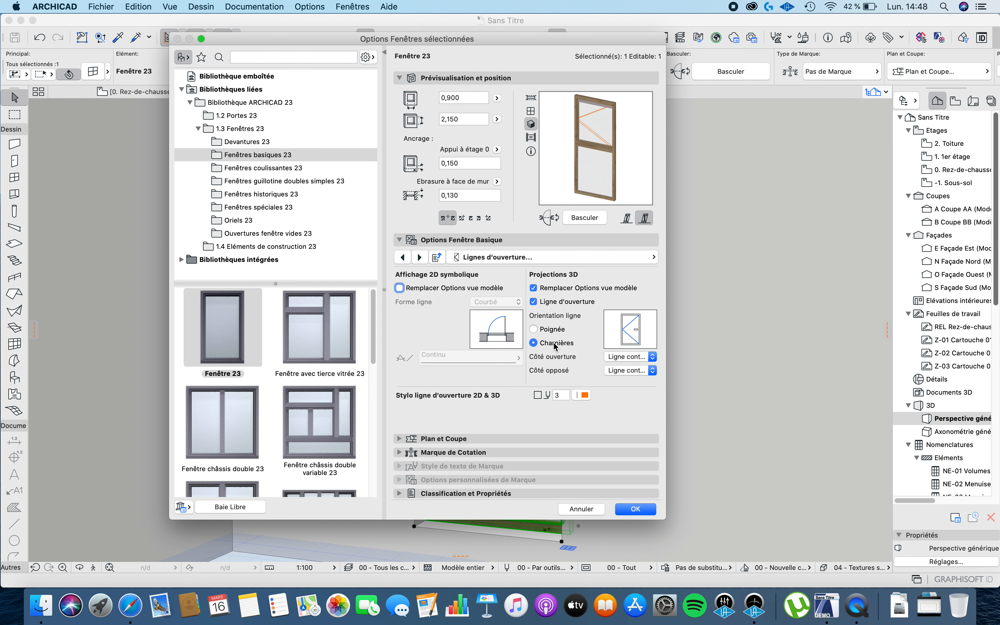
Set the opening line to Tirets on both the opening and opposite sides, and give it black pen 1
click(628, 357)
click(633, 367)
click(636, 372)
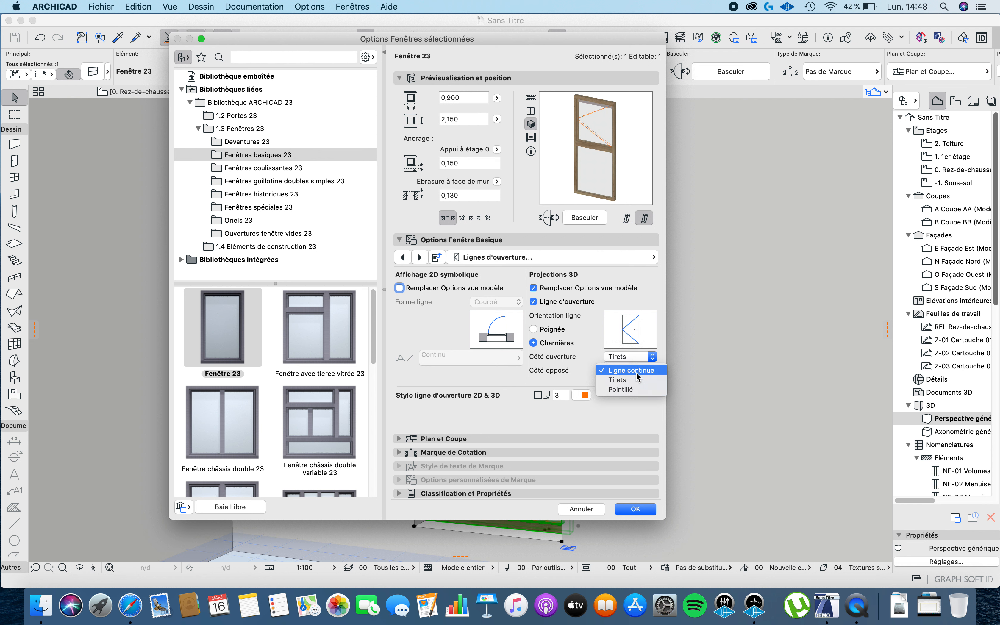
click(637, 380)
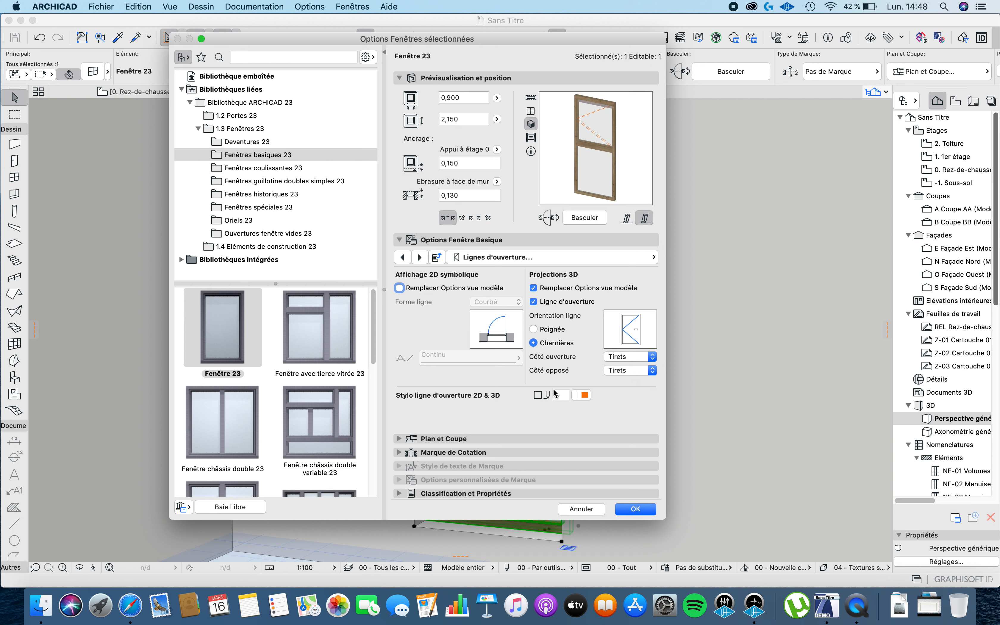
click(584, 396)
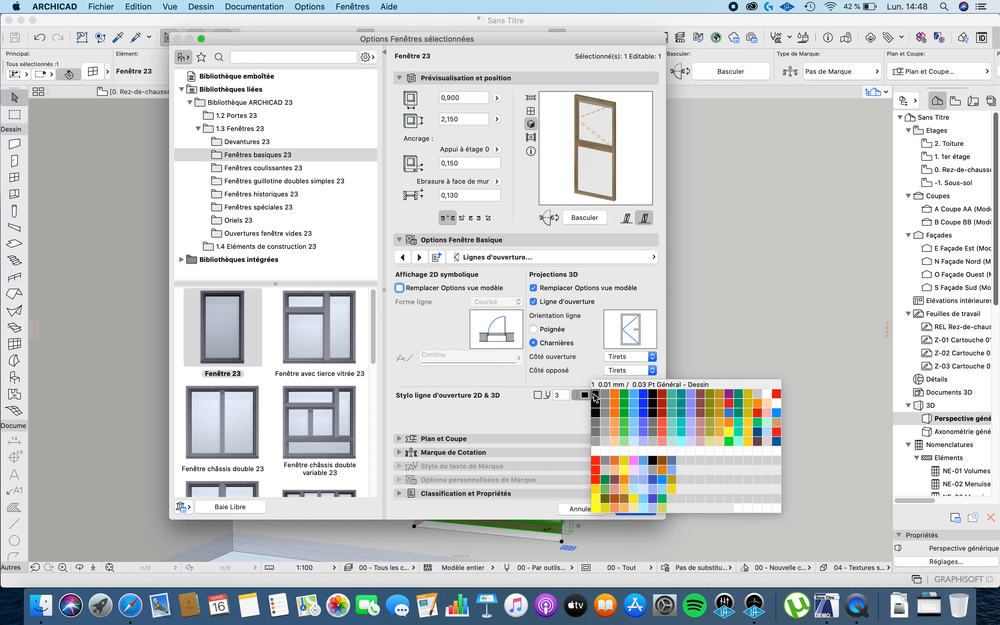
click(595, 394)
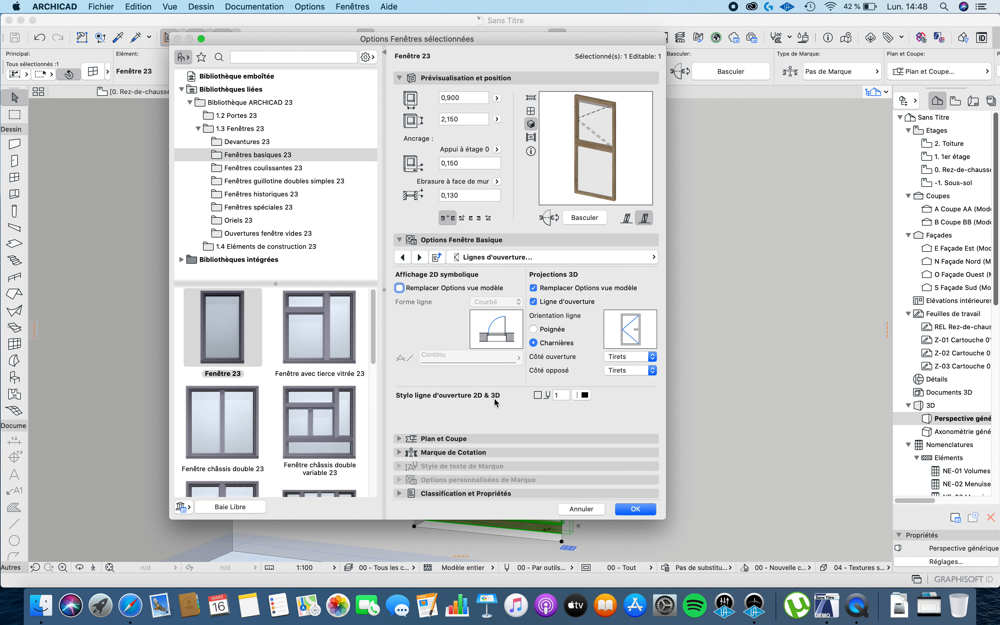
Override the model view options for the 2D symbolic display, keeping the opening line shape Courbé and the line type Continu
click(400, 288)
click(509, 302)
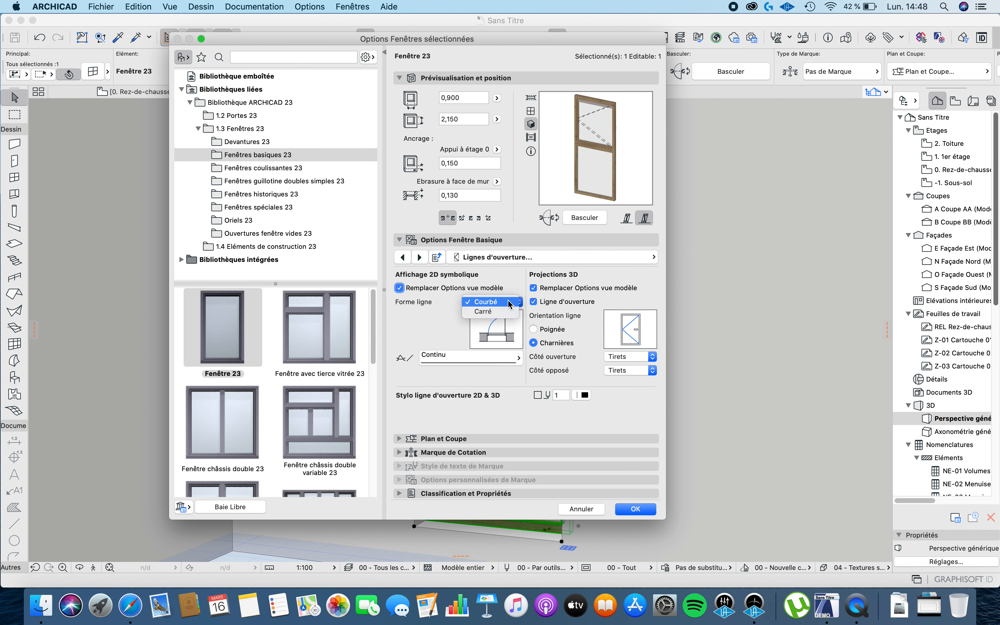
click(510, 302)
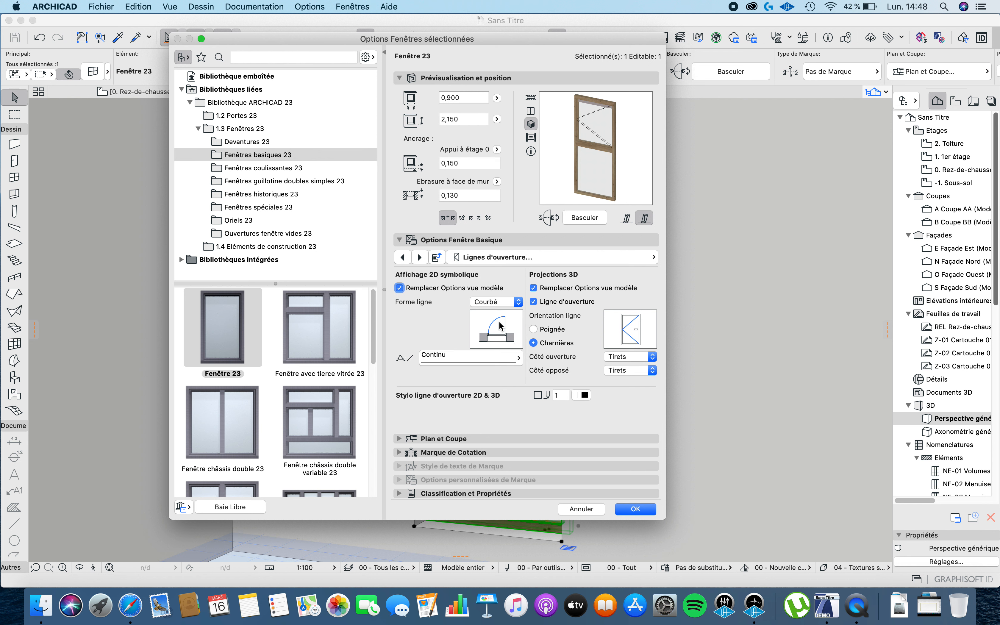
click(461, 359)
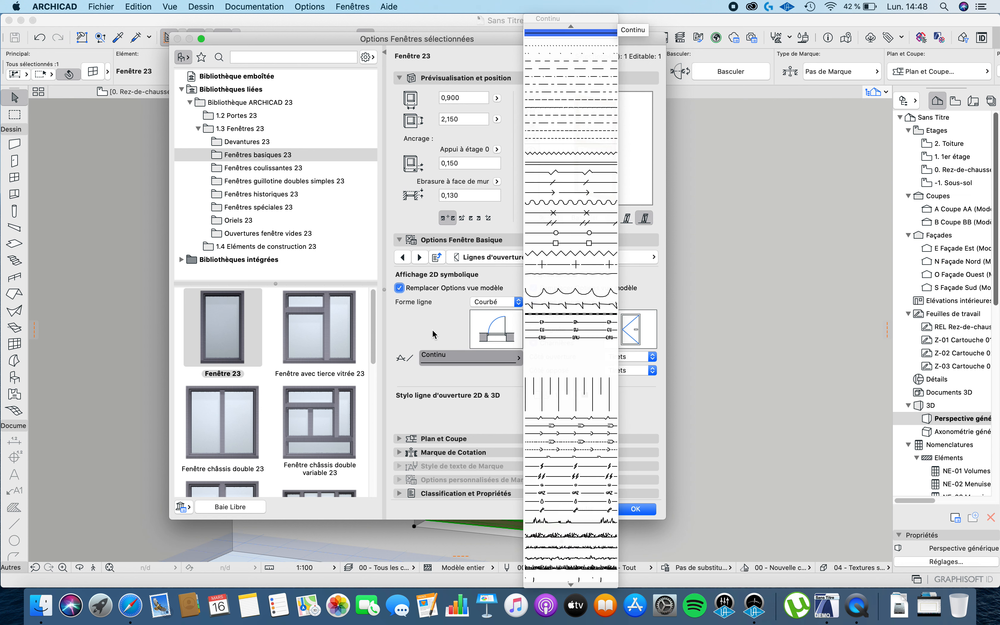
click(434, 329)
Review the window's Attributs modèle, including the 3D opening line options, frame and sash surfaces, and 3D pens
click(420, 257)
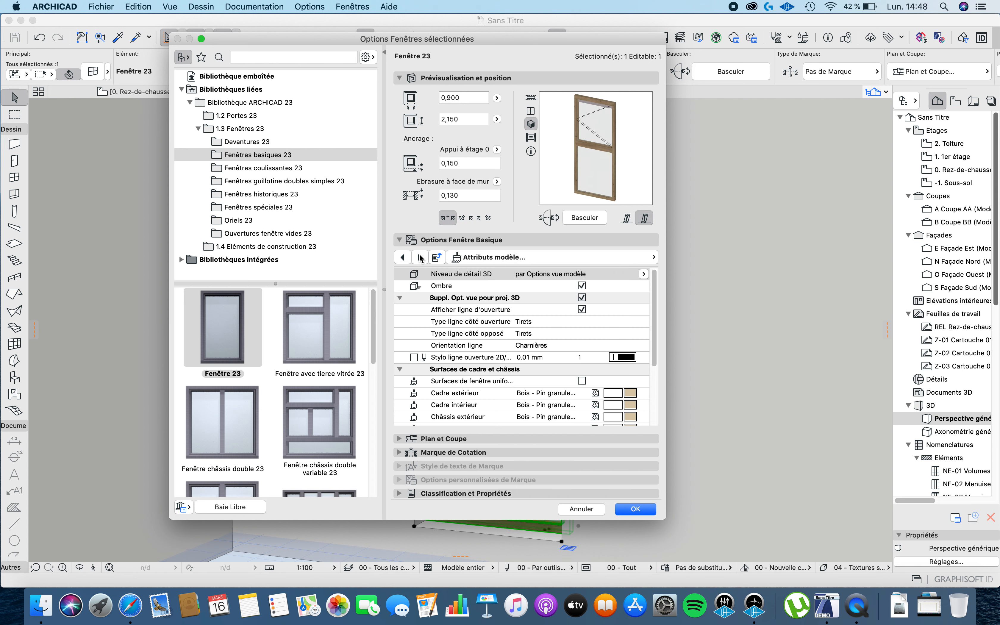
scroll(543, 315, down, 5)
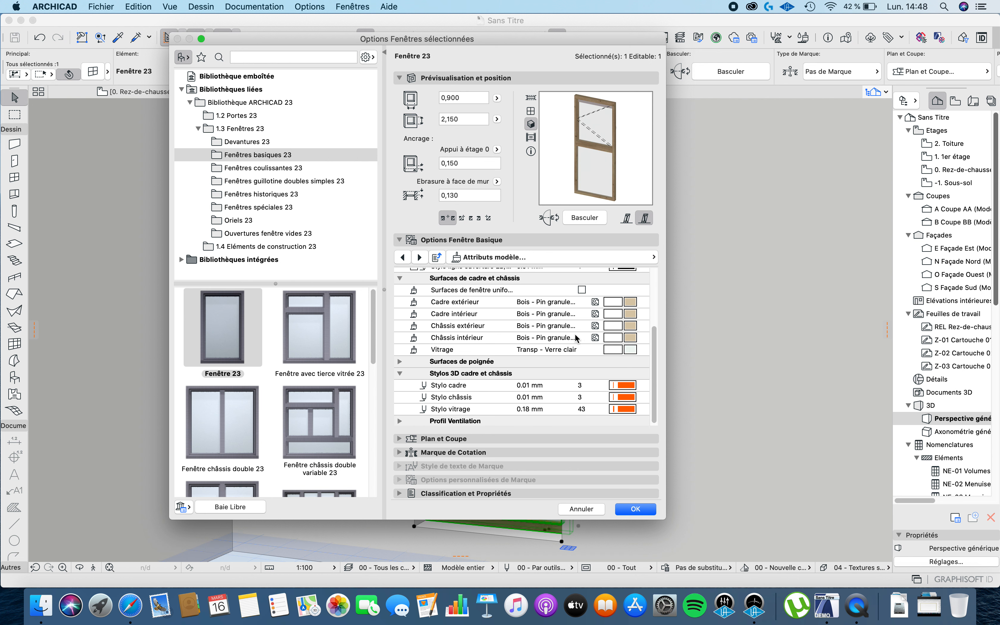
scroll(577, 338, up, 5)
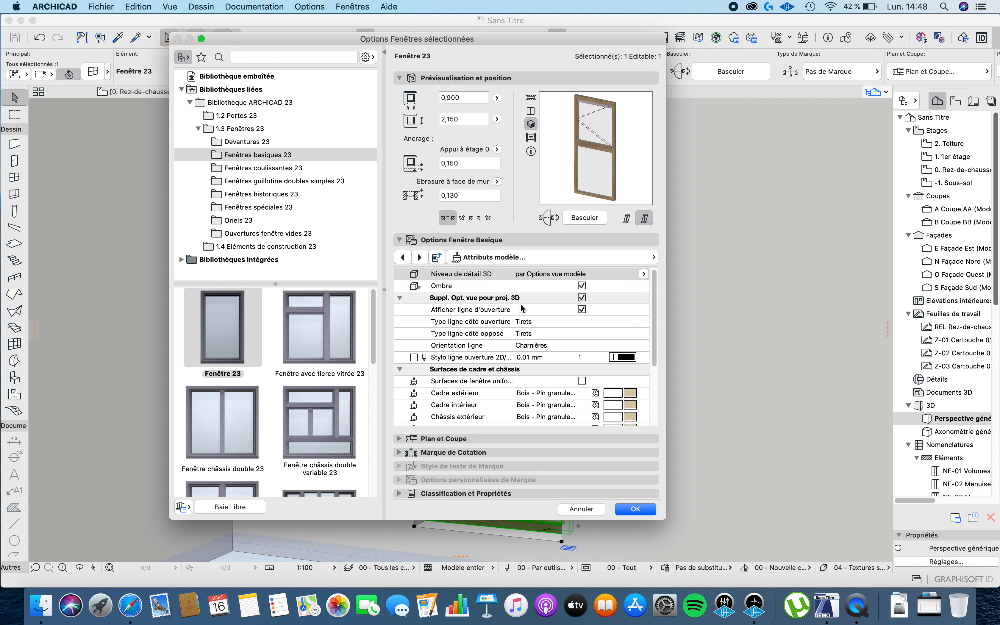
scroll(518, 311, down, 5)
scroll(475, 389, down, 1)
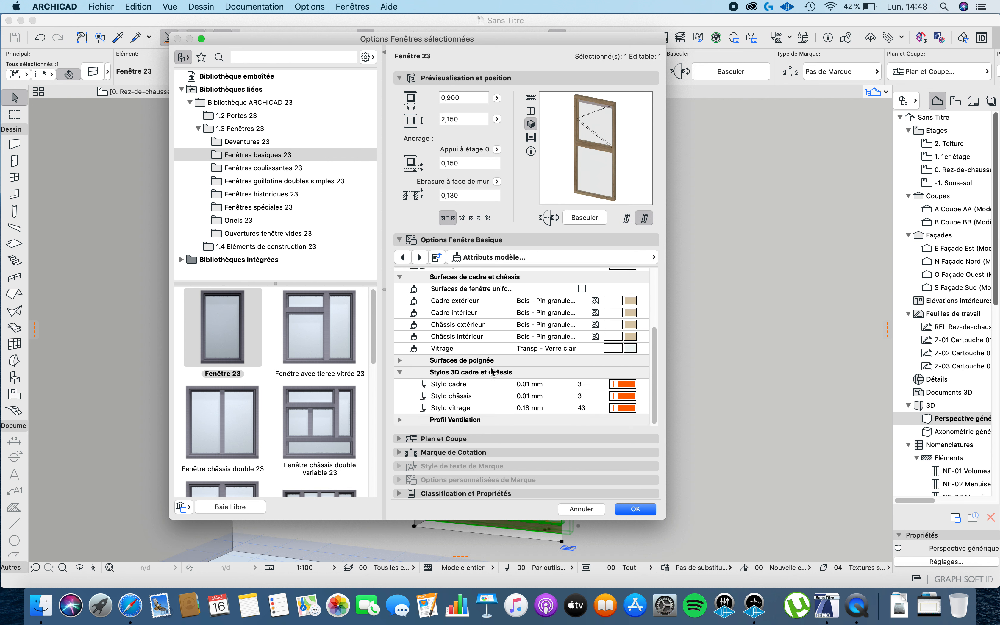
scroll(492, 372, up, 5)
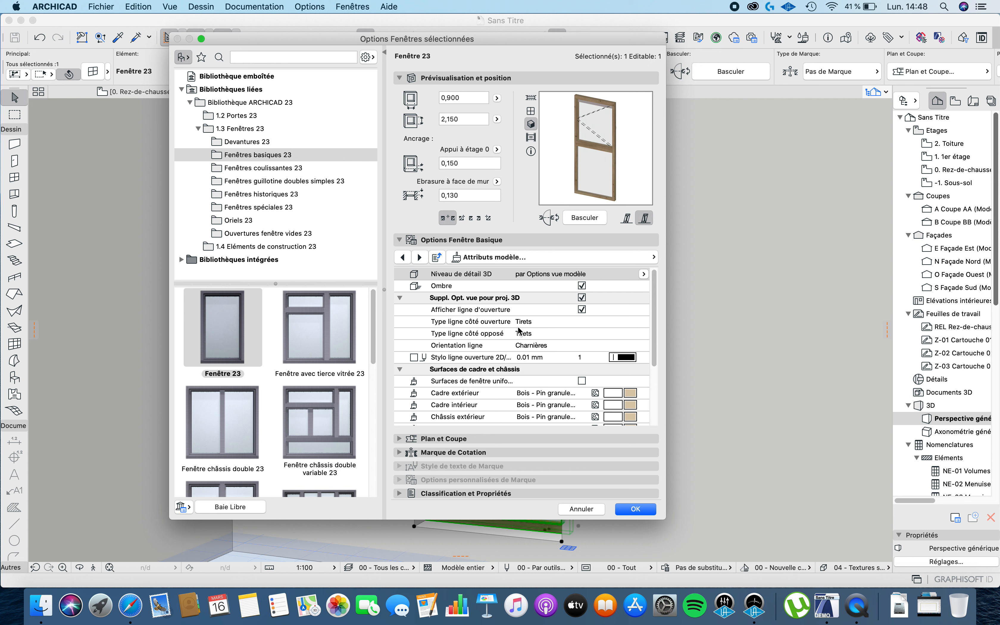
scroll(466, 327, down, 3)
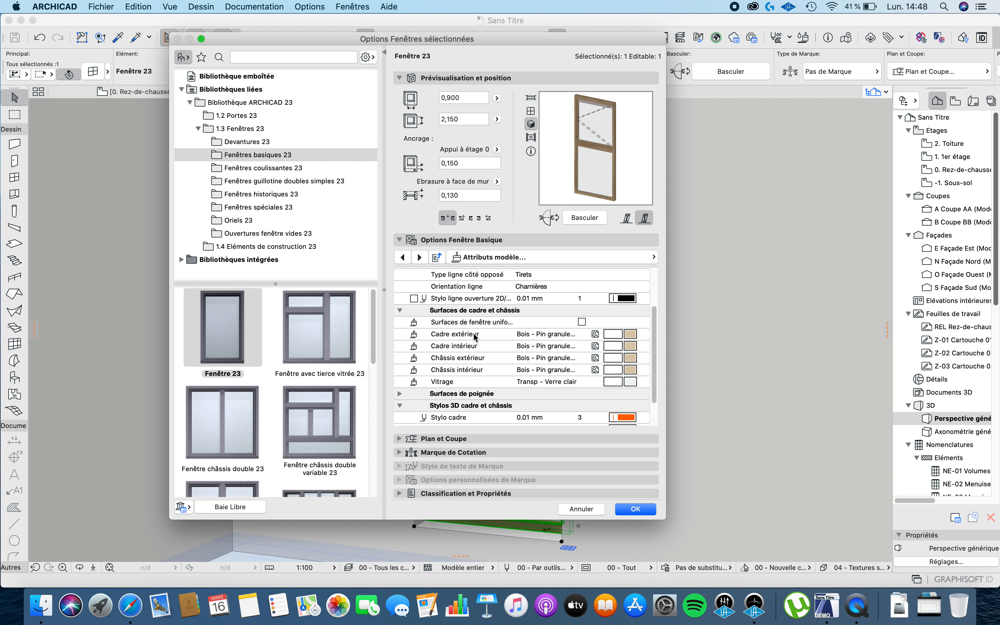
Make the window surfaces uniform and assign Peinture - Métallique cosmique to the exterior frame, applying the window settings
click(582, 321)
click(553, 345)
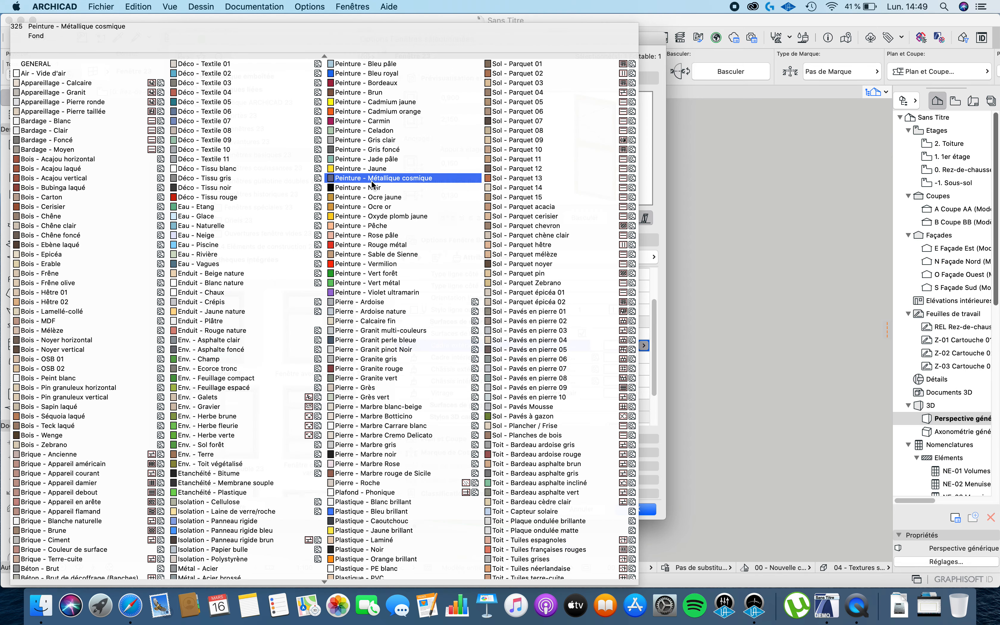
click(386, 178)
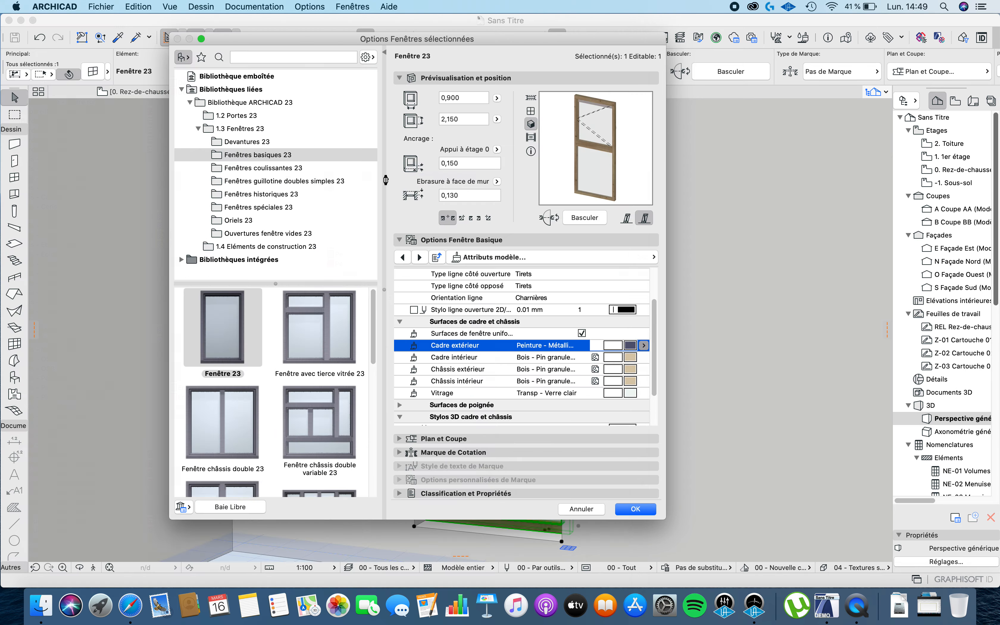
click(636, 511)
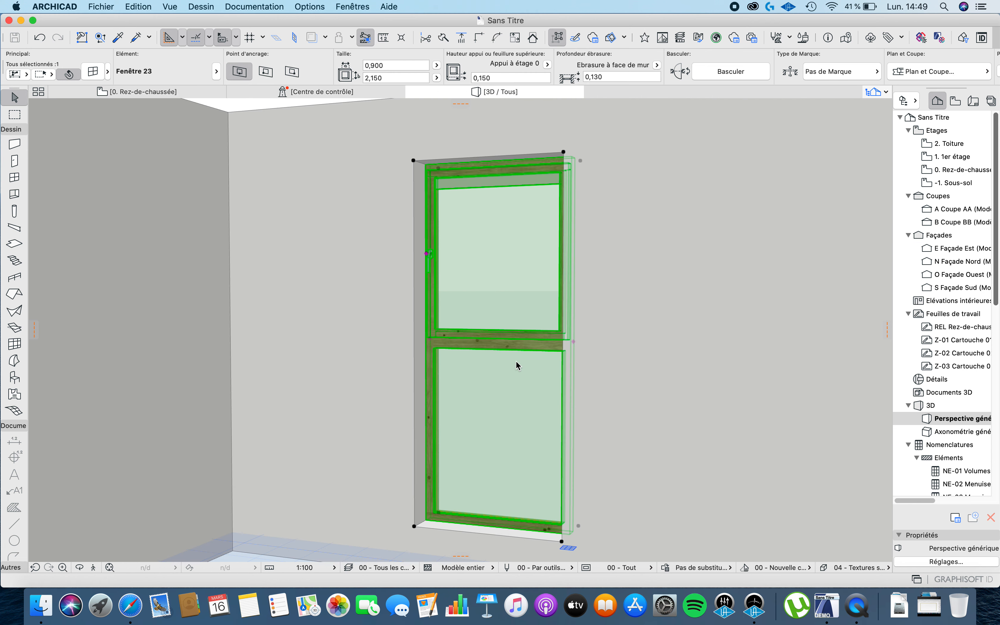
Deselect the window and examine its painted frame, handle and opening lines from inside the room in 3D
key(Escape)
scroll(477, 306, up, 4)
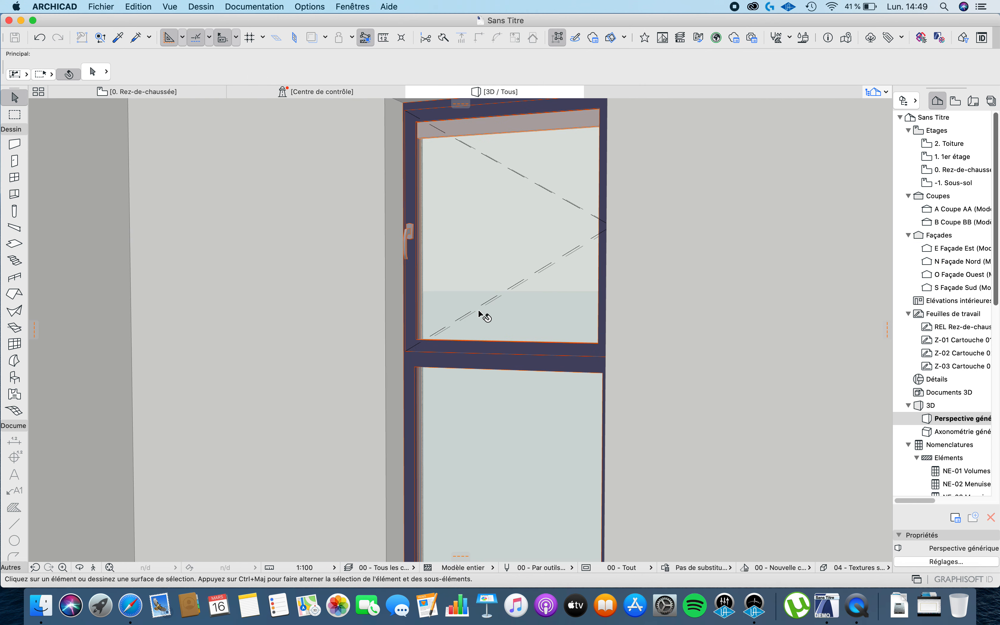
scroll(478, 308, down, 4)
middle_drag(478, 308, 423, 369)
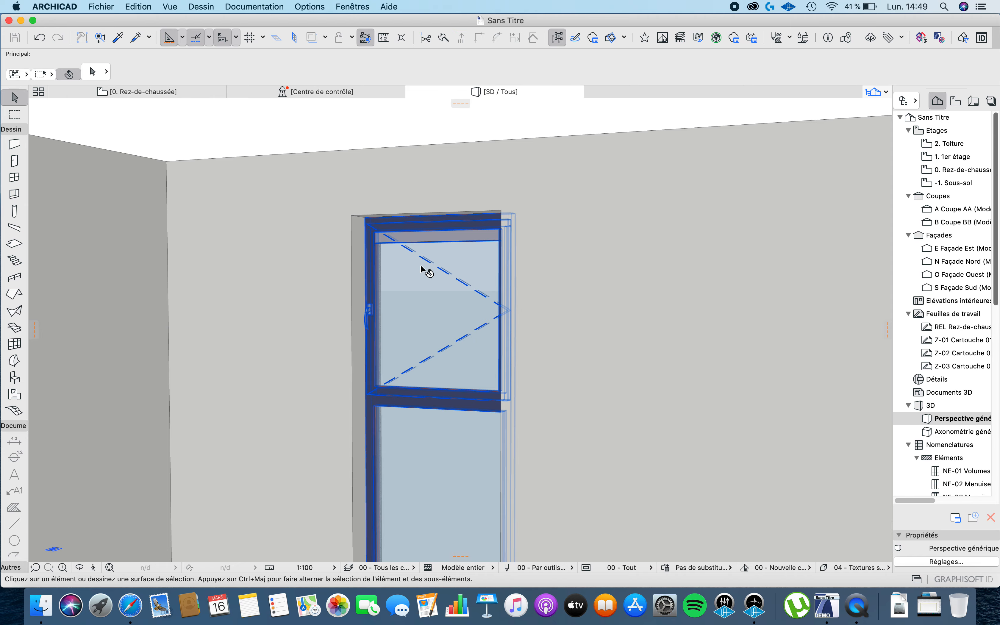
scroll(363, 201, up, 6)
scroll(435, 242, down, 6)
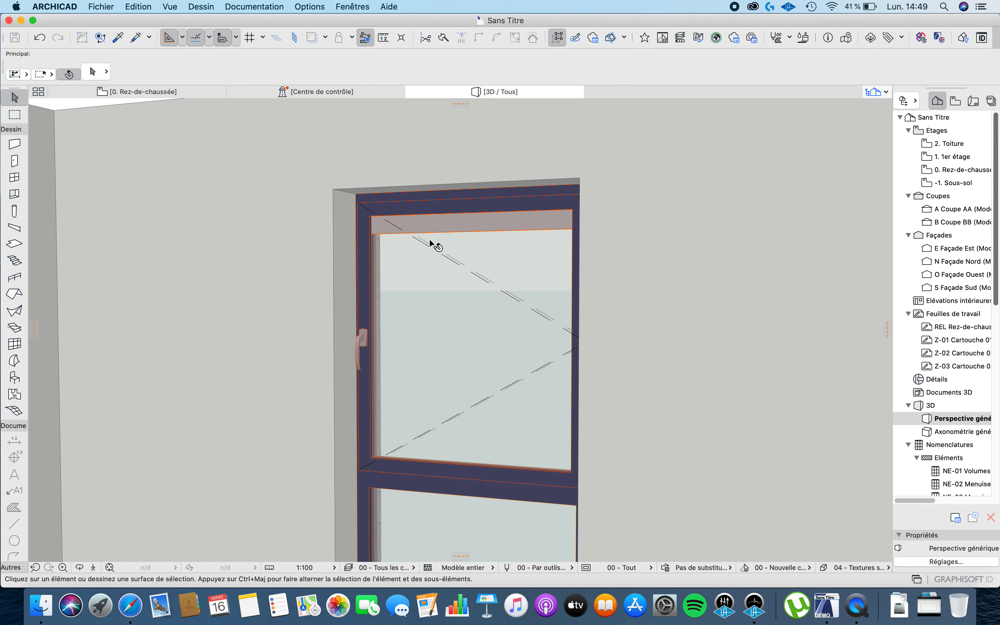
middle_drag(463, 329, 464, 290)
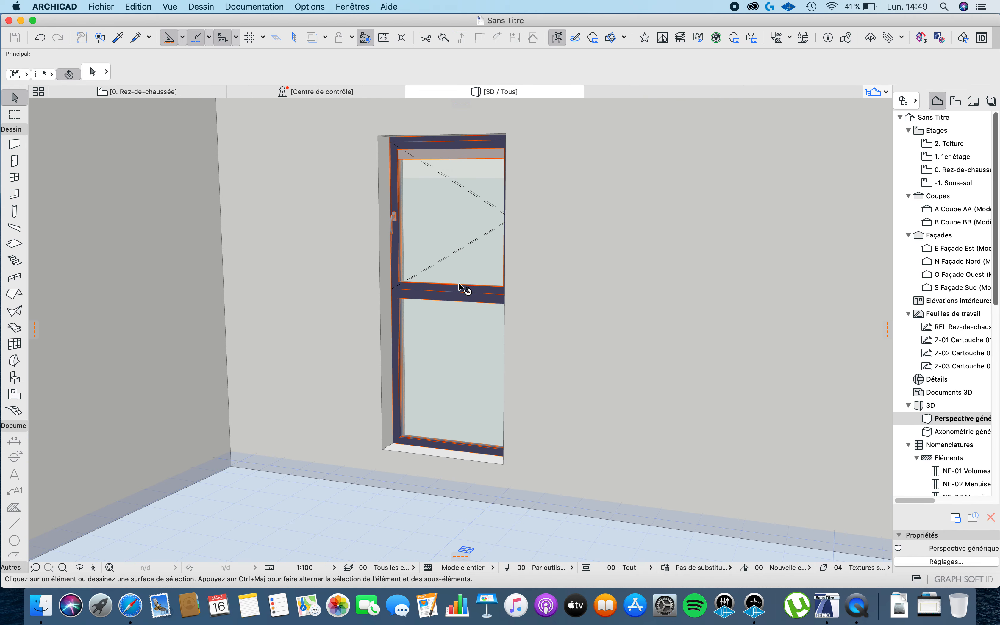
Orbit to the outside of the building and inspect the window's exterior face and dashed opening lines
scroll(479, 286, down, 5)
shift+middle_drag(394, 233, 811, 297)
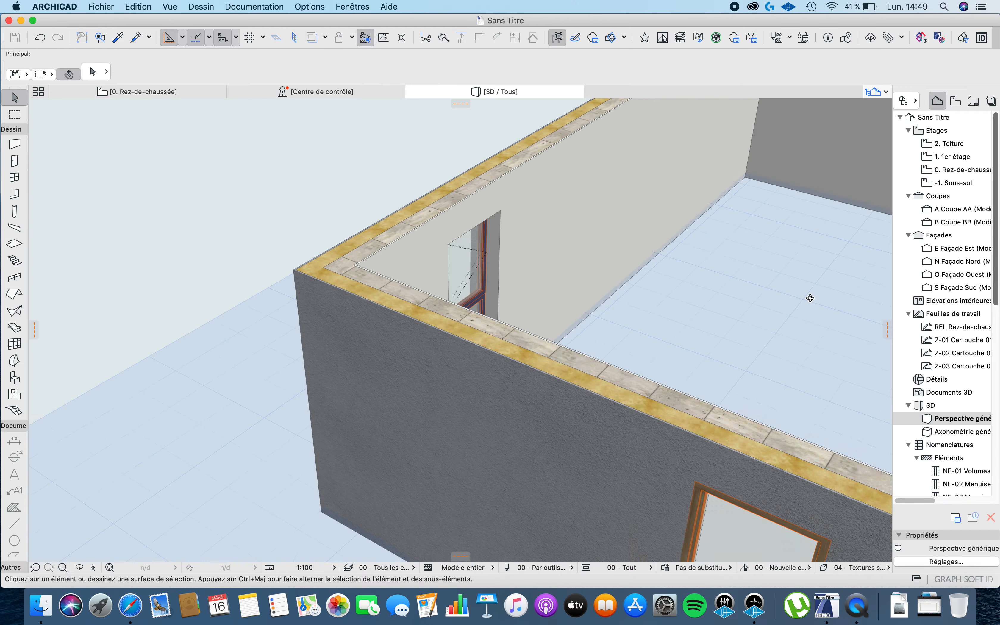
shift+middle_drag(508, 287, 854, 226)
middle_drag(331, 313, 481, 233)
scroll(541, 208, up, 6)
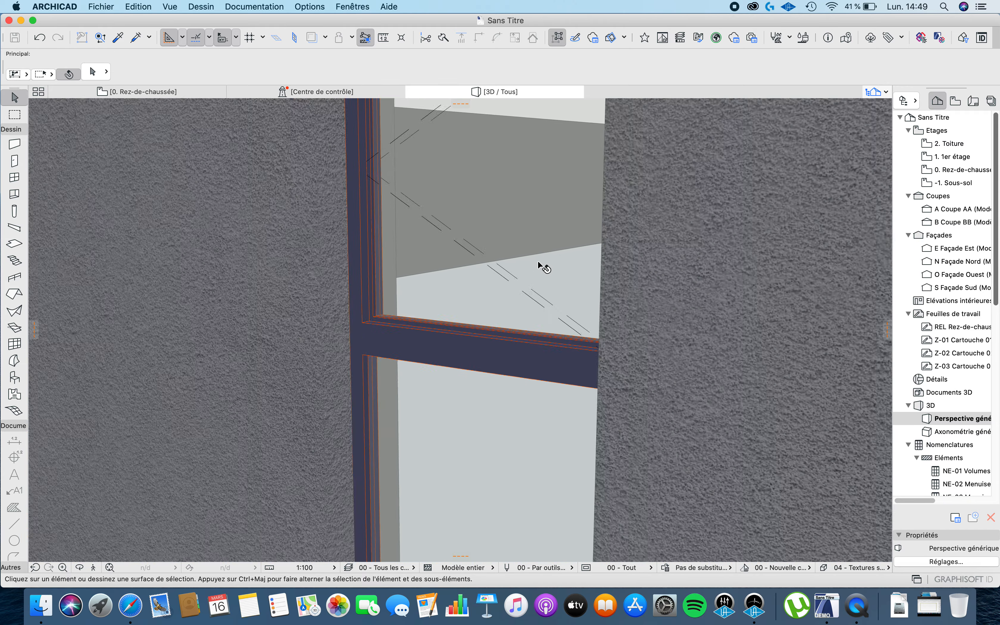
scroll(517, 289, down, 3)
shift+middle_drag(487, 310, 634, 367)
scroll(538, 204, down, 2)
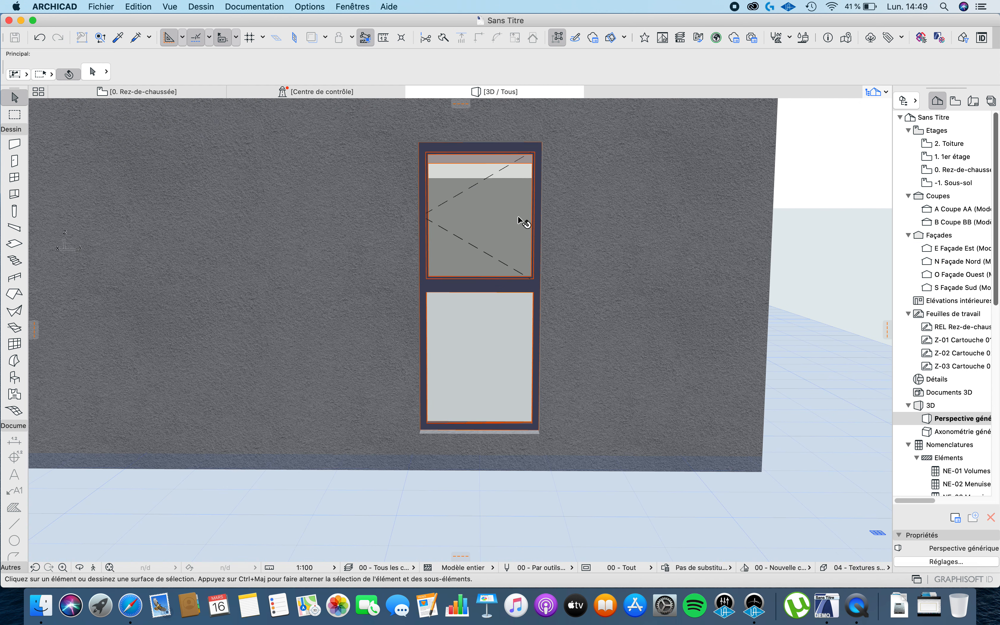
Open the E Façade Est elevation and examine how the window and its dashed opening lines are drawn
key(F2)
scroll(499, 276, down, 15)
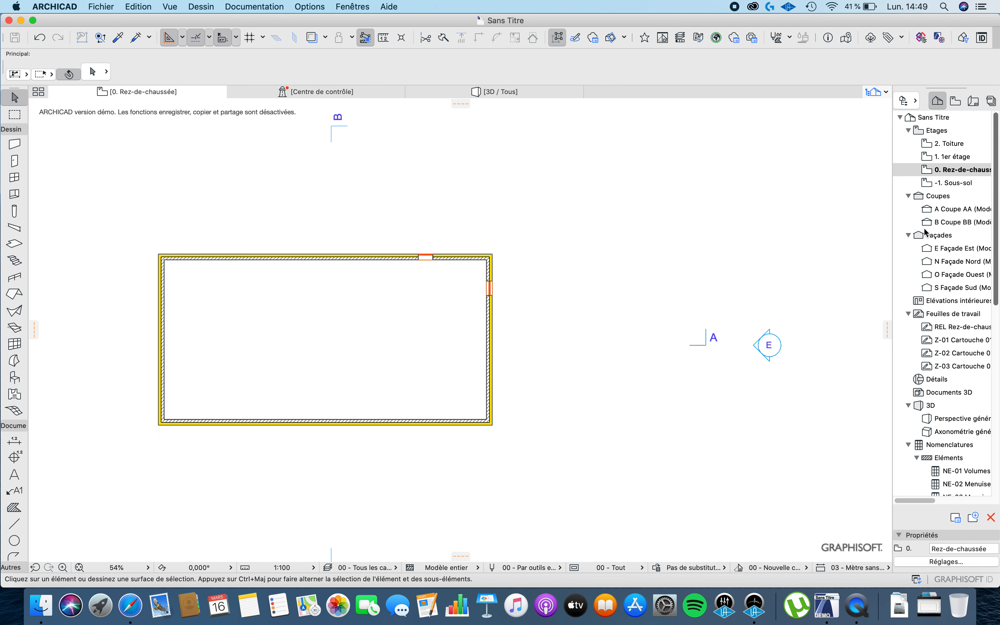
double_click(955, 254)
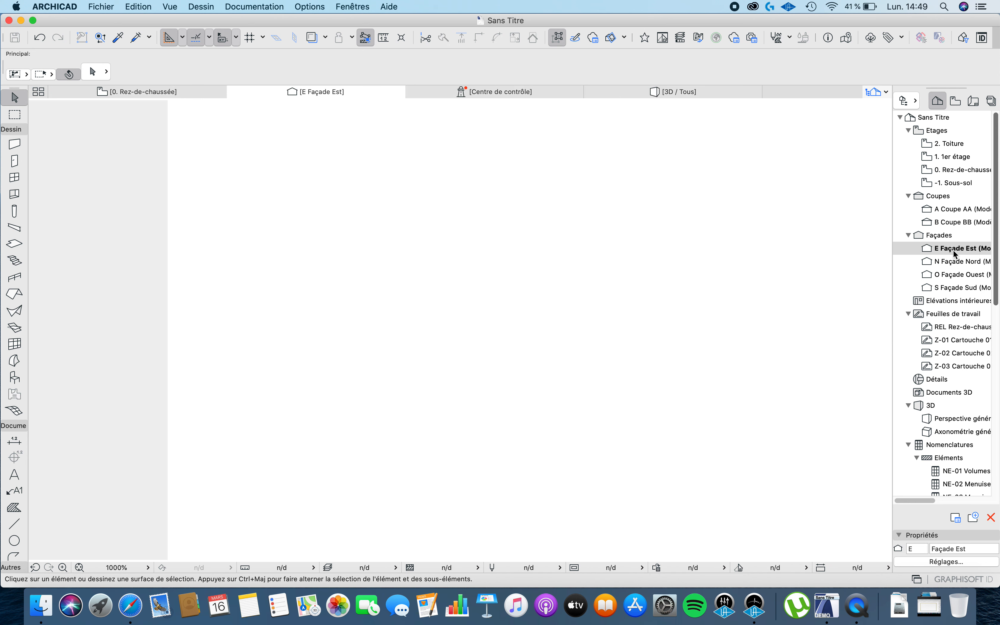
scroll(669, 370, up, 10)
scroll(669, 361, down, 2)
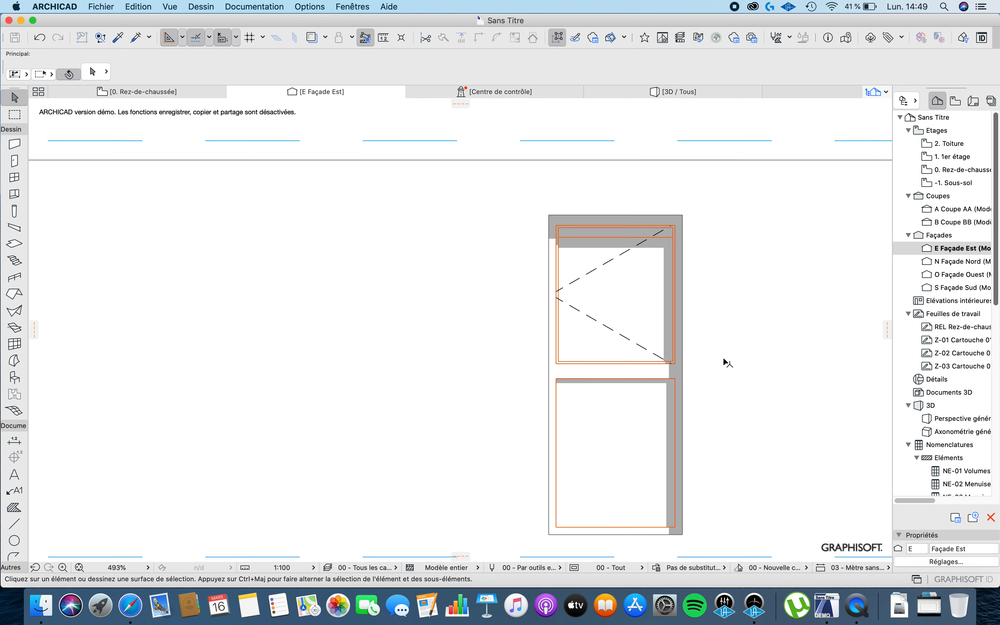
middle_drag(742, 358, 578, 323)
scroll(562, 315, down, 1)
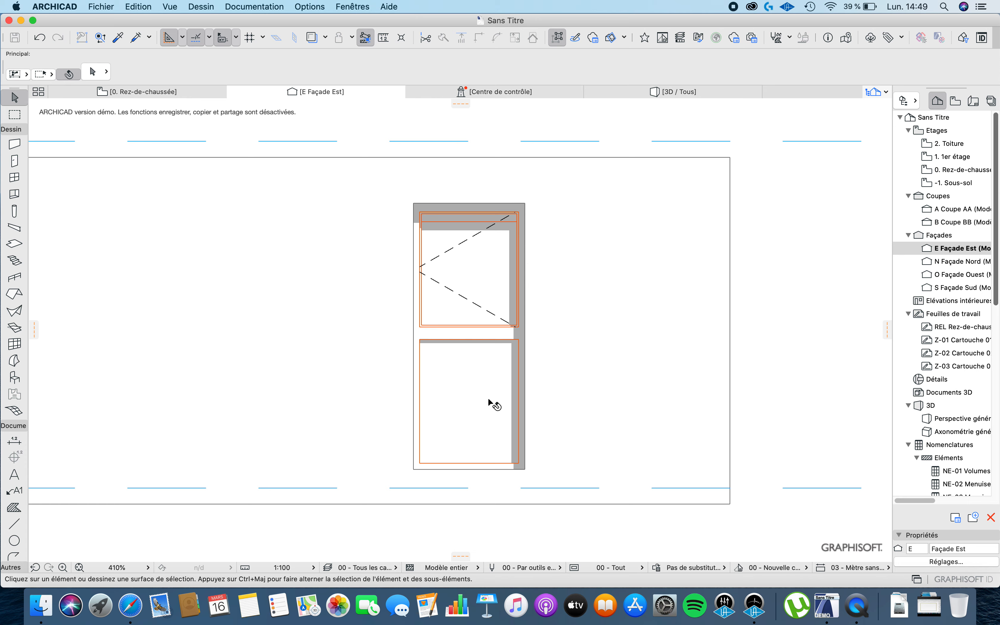
scroll(494, 380, down, 3)
scroll(494, 380, up, 1)
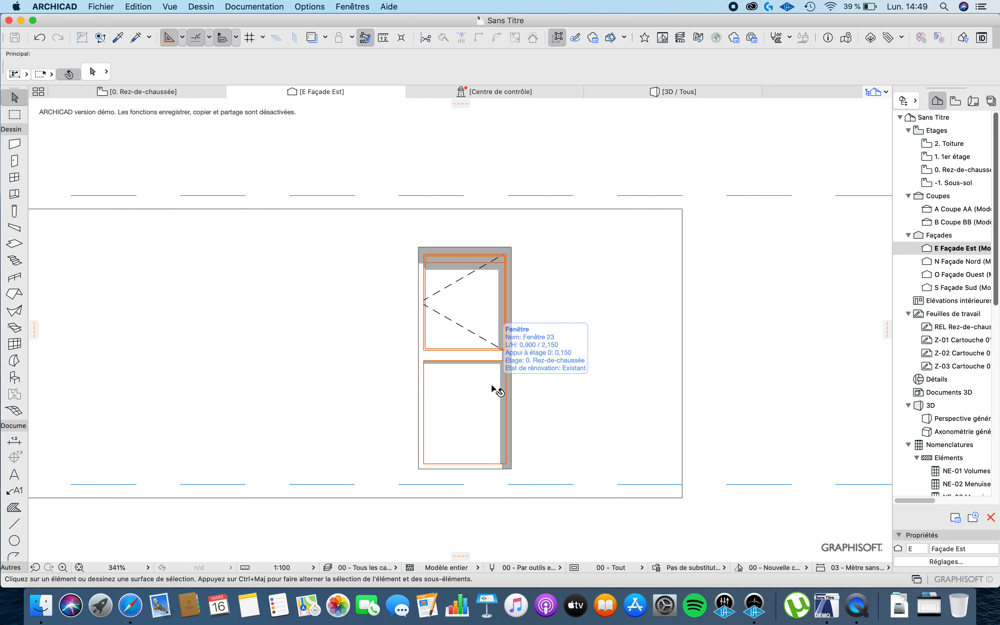
Return to the Rez-de-chaussée plan, select the east wall window and examine its 2D symbol up close
key(F2)
scroll(479, 290, up, 10)
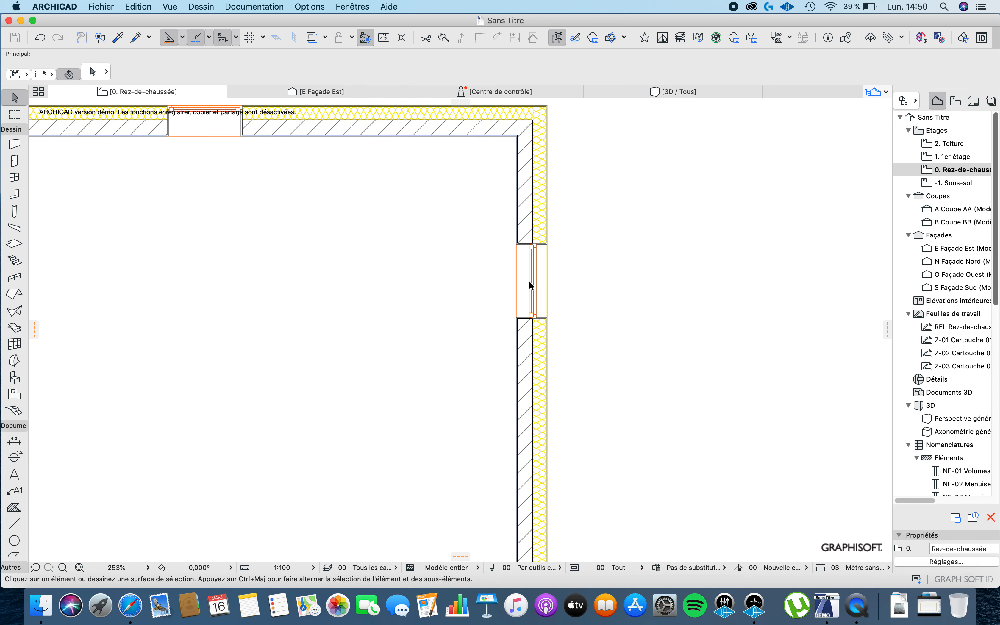
click(537, 261)
scroll(539, 248, up, 10)
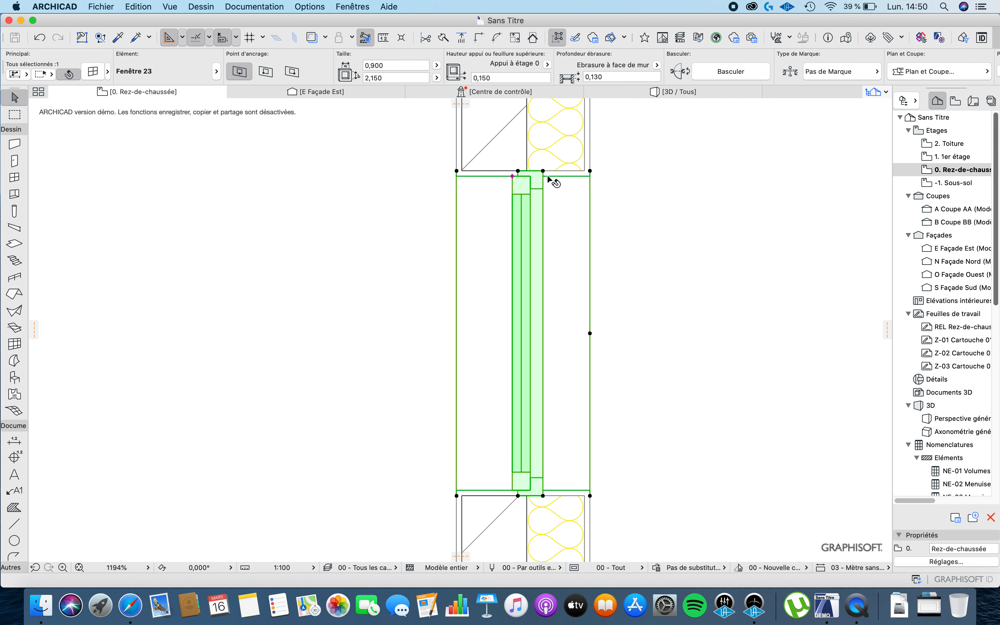
scroll(574, 199, down, 8)
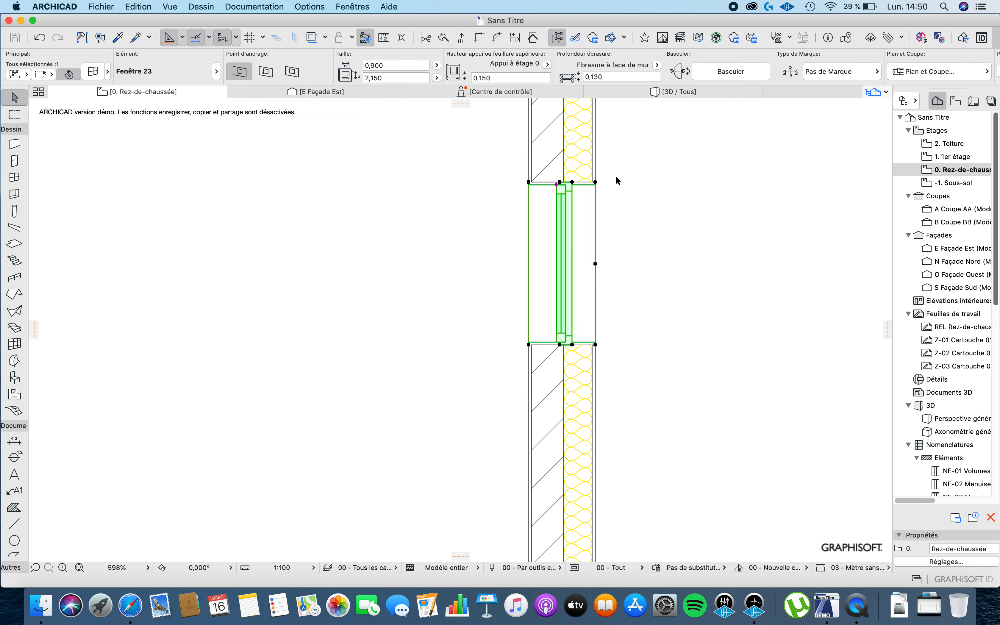
Reopen the window's model attributes, expand the handle surfaces and choose Transp - Verre clair for the glazing
click(93, 72)
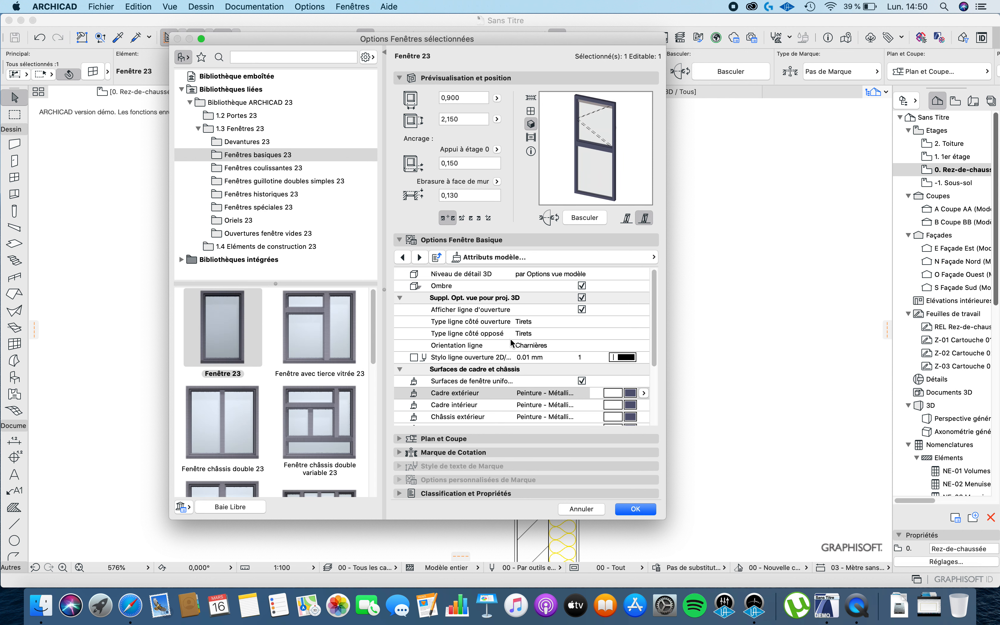
scroll(510, 338, down, 5)
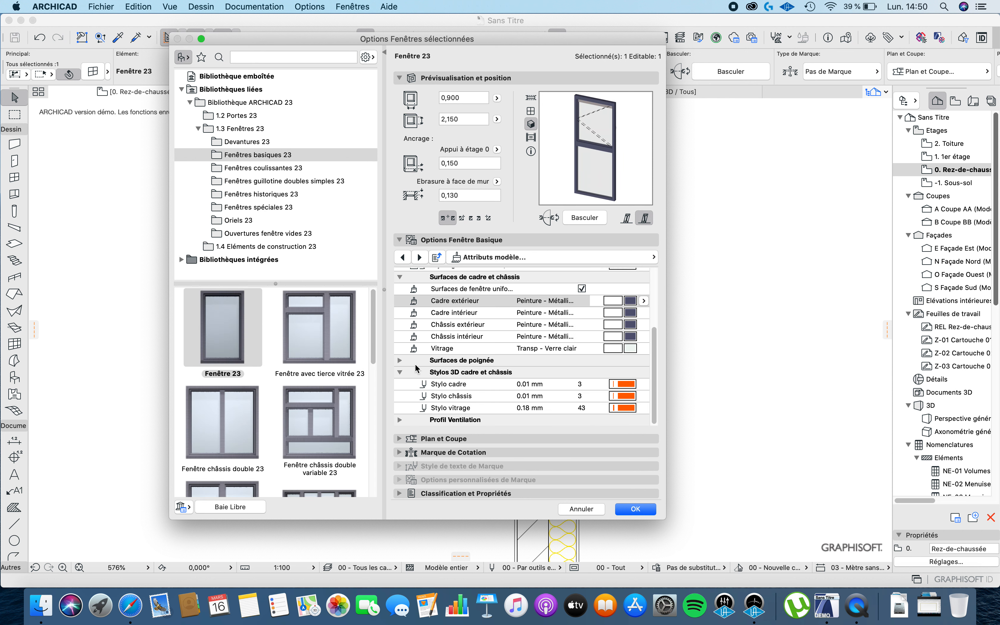
click(401, 362)
scroll(485, 340, down, 1)
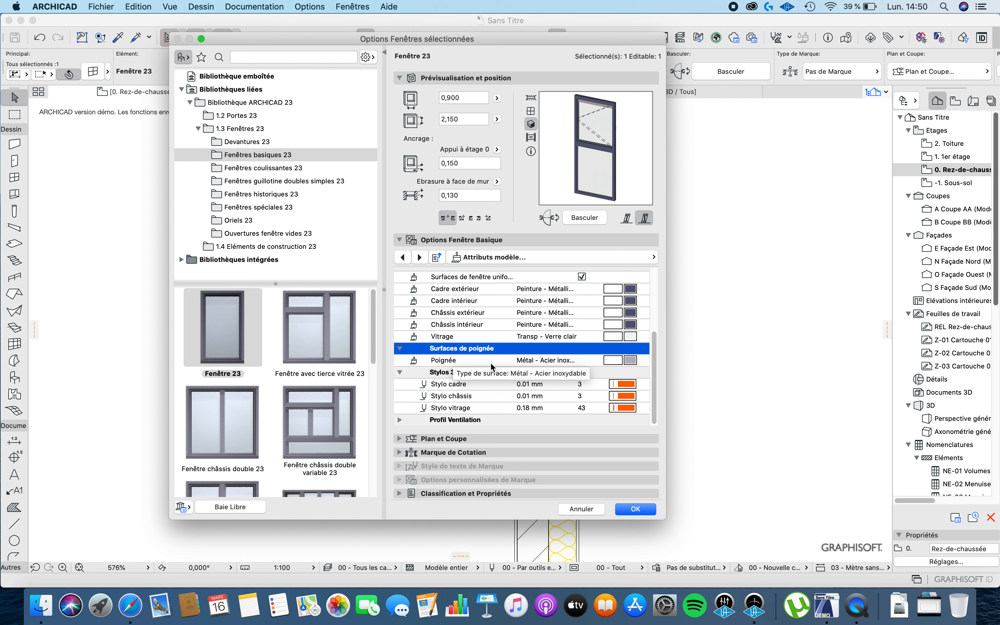
click(614, 340)
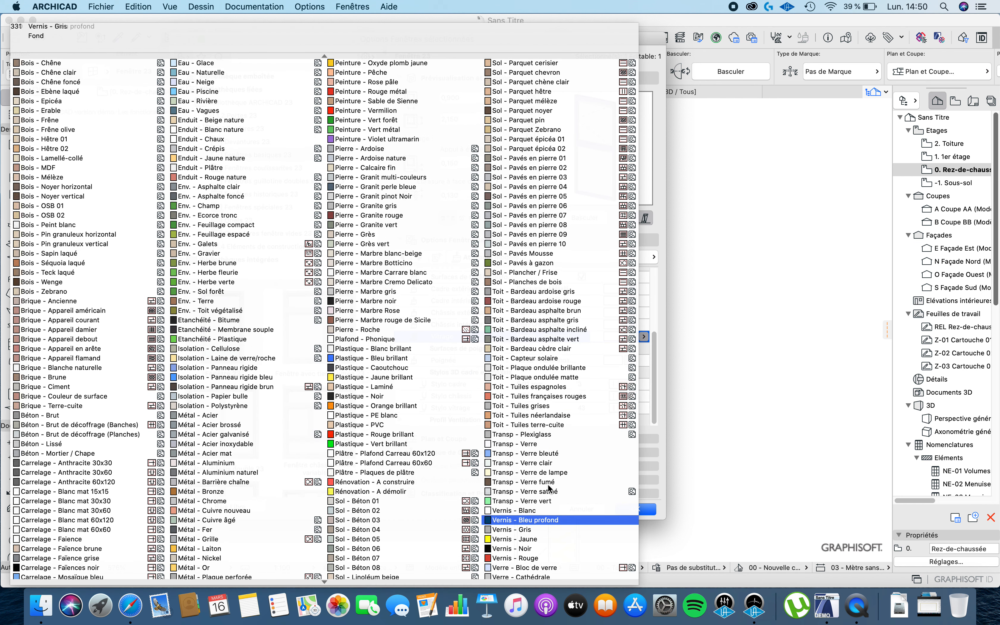
click(555, 463)
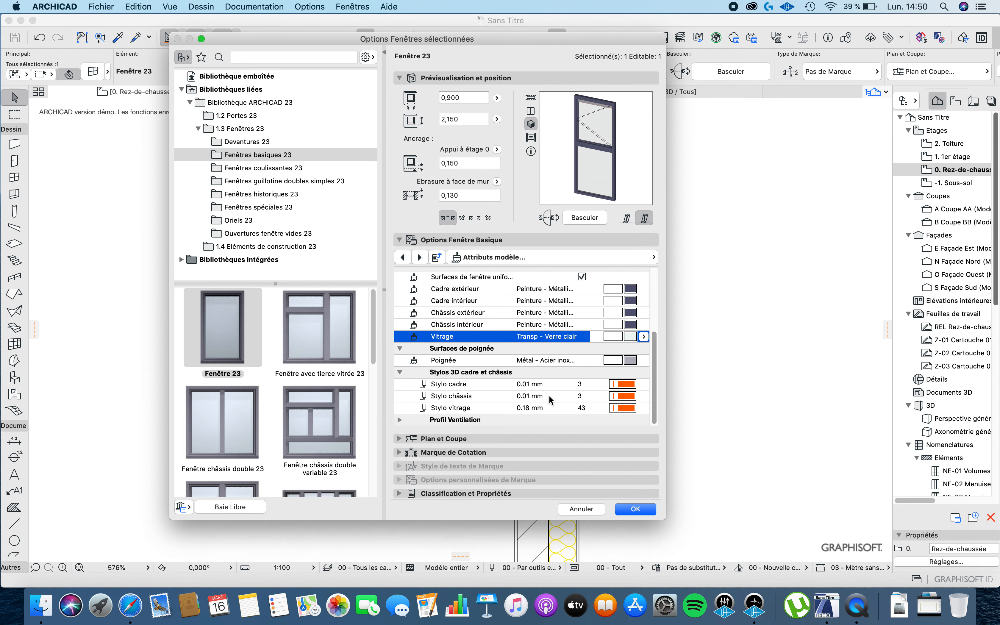
Set the frame and sash 3D pens to black pen 1 and apply the window settings
click(619, 389)
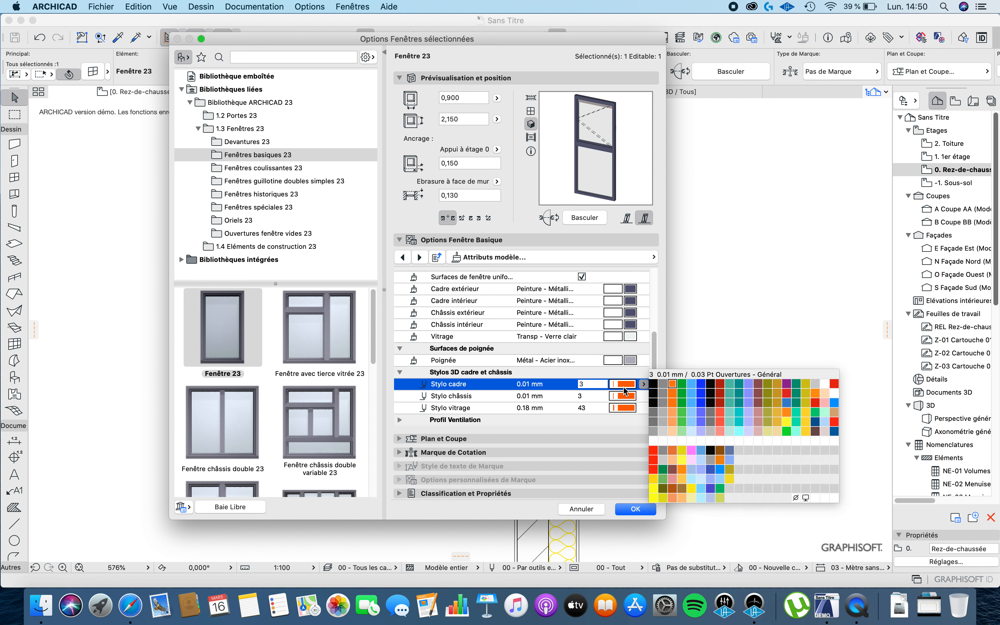
click(655, 389)
click(630, 397)
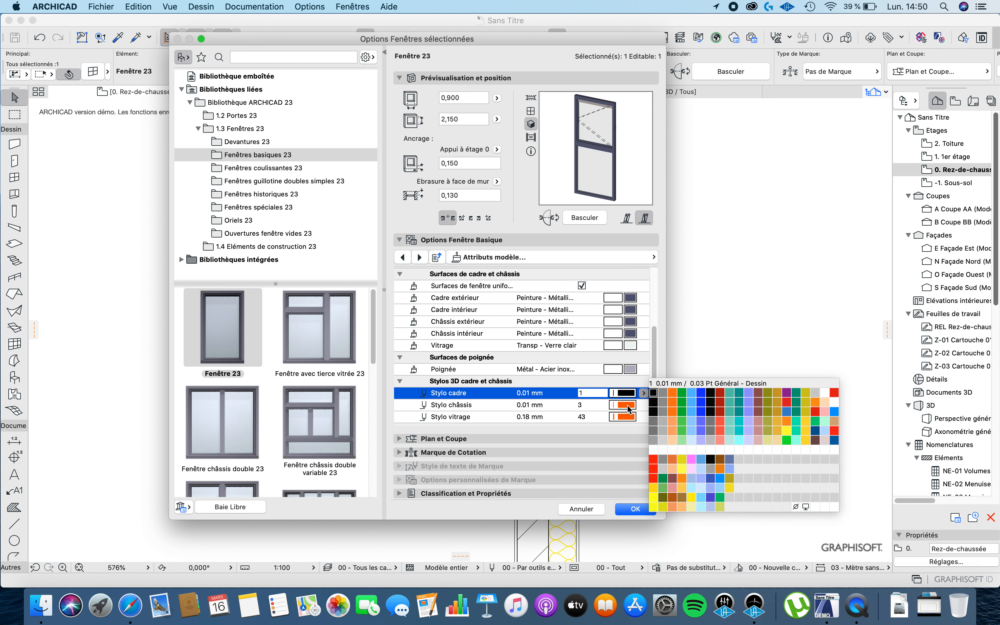
click(627, 405)
click(628, 406)
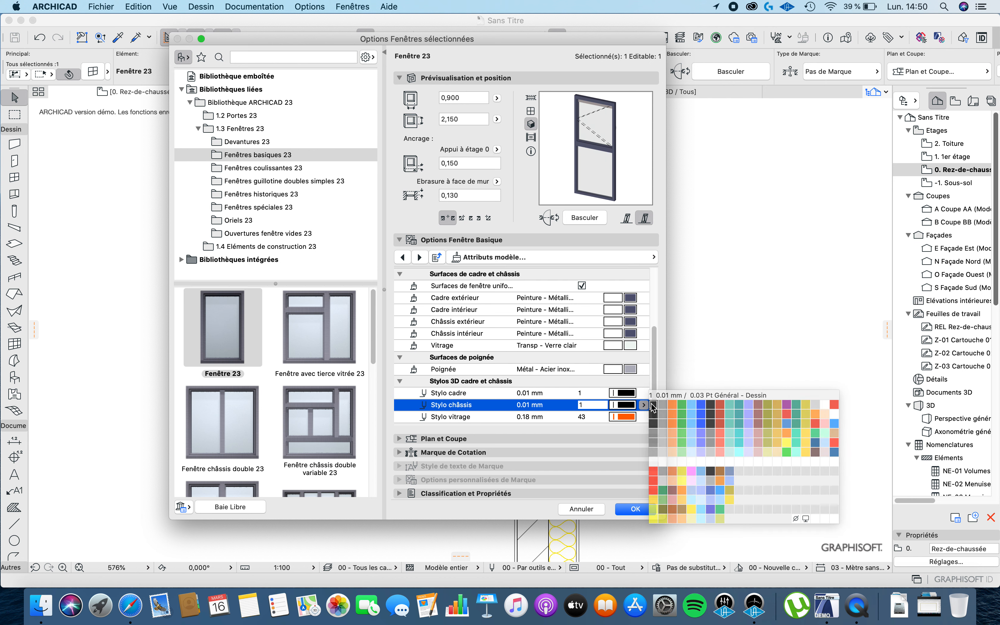
click(653, 405)
click(618, 411)
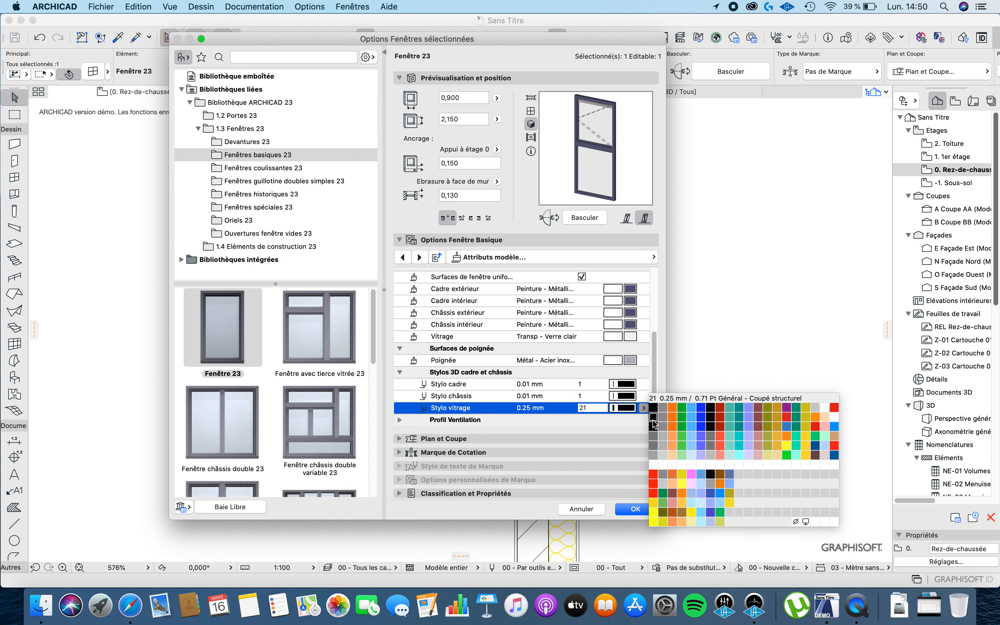
click(608, 364)
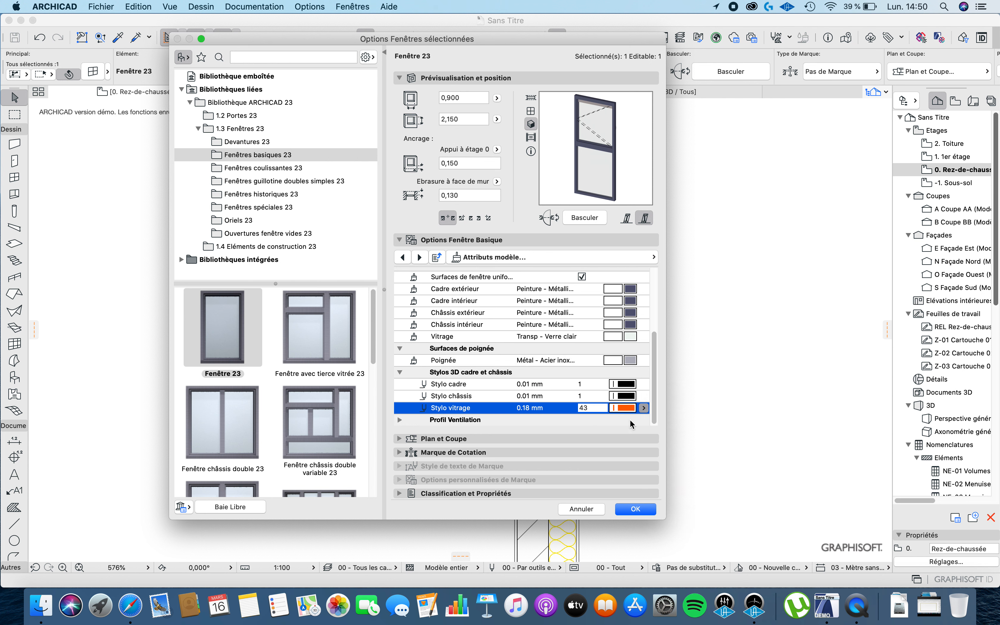
click(636, 511)
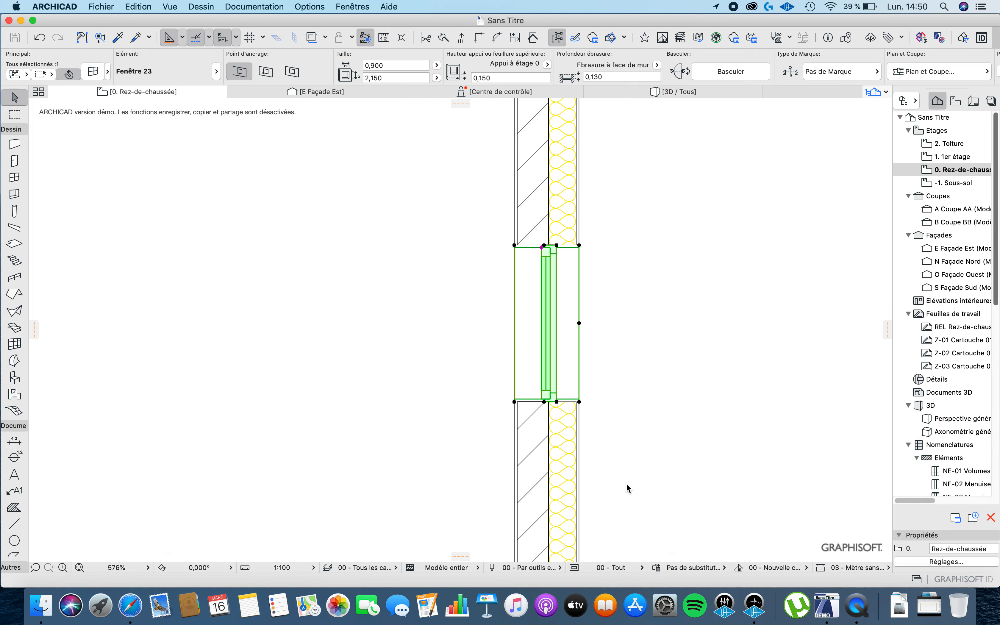
Deselect the window and check its frame and sash outlines from outside in the 3D view
click(597, 418)
key(F3)
scroll(477, 256, up, 5)
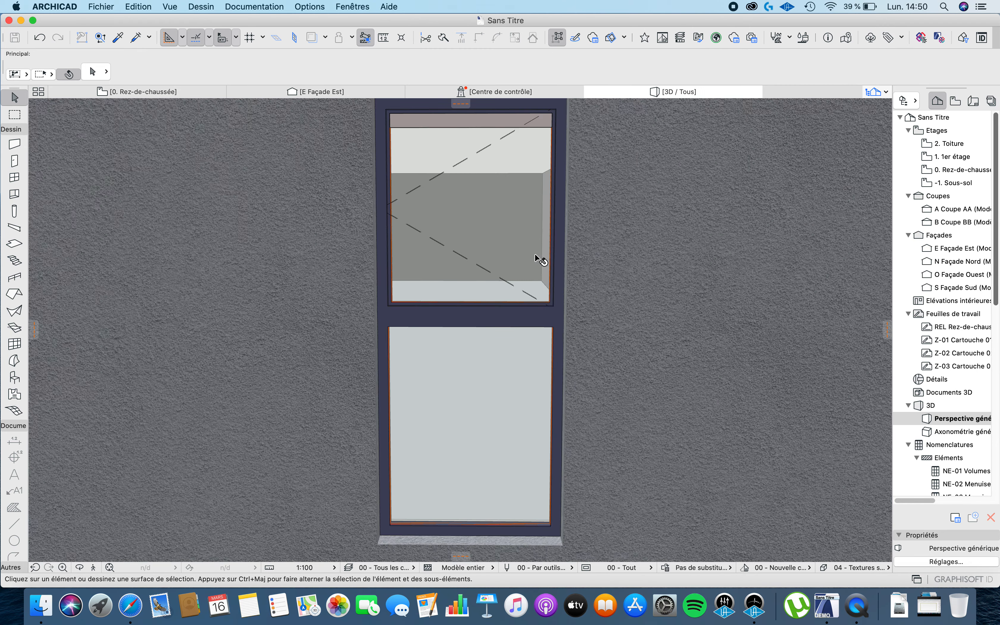
shift+middle_drag(537, 256, 403, 292)
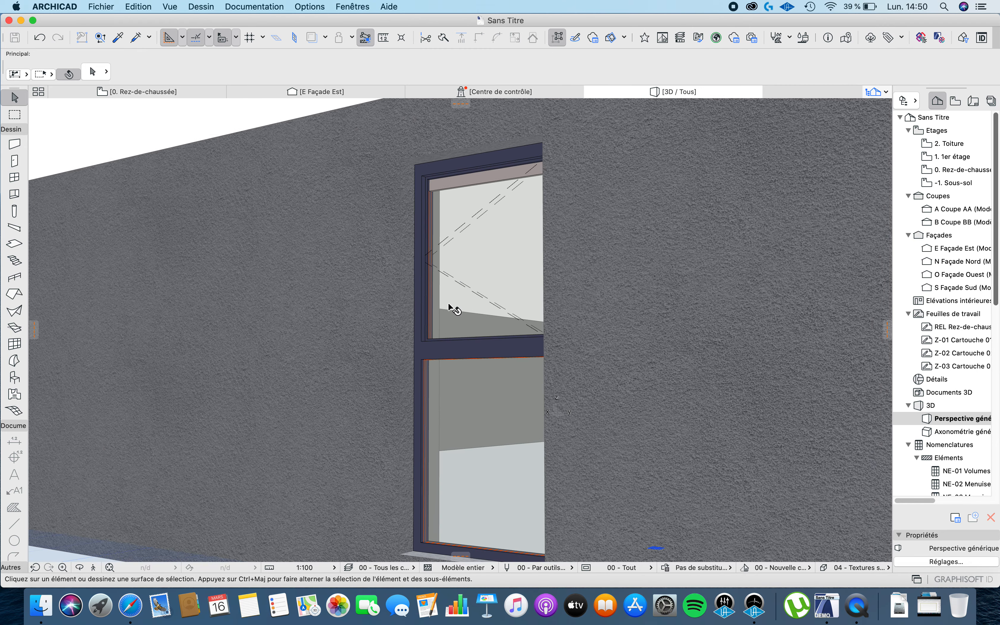
scroll(462, 291, down, 3)
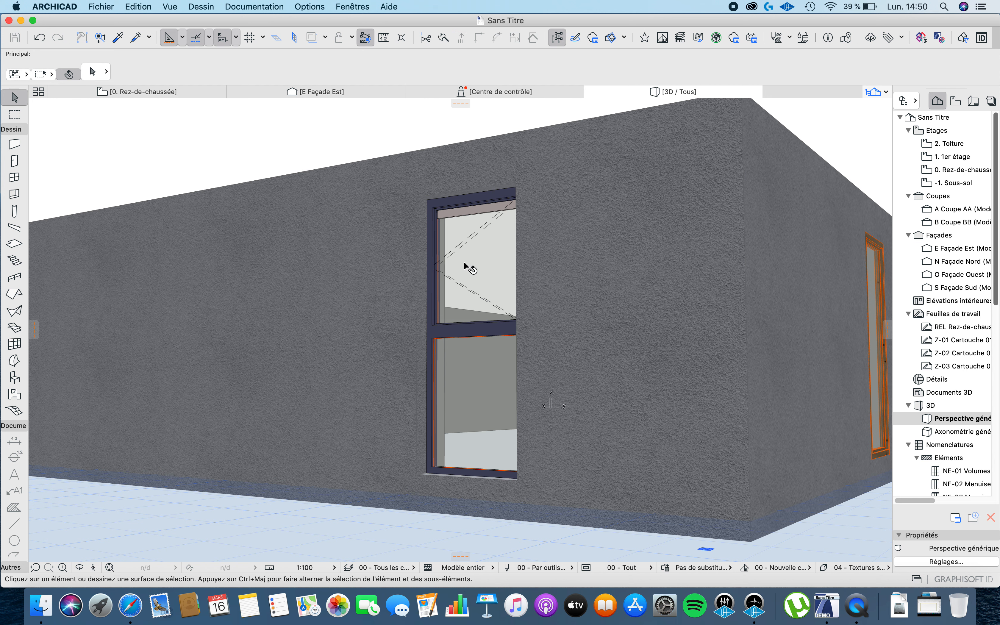
Select the east window in plan, reopen its settings and expand the Profil Ventilation surface options
key(F2)
click(544, 288)
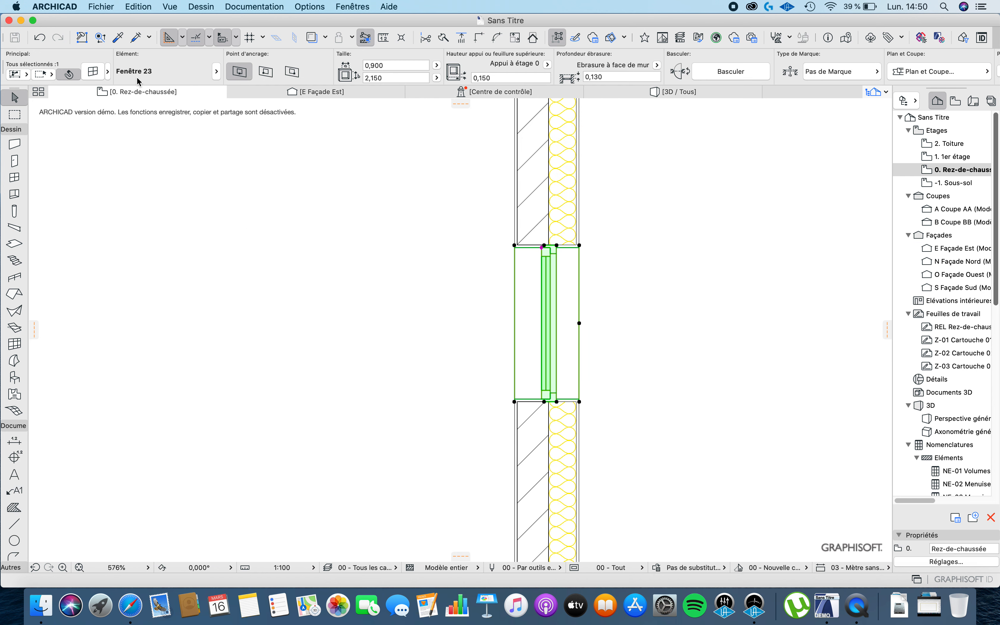
click(93, 72)
scroll(516, 339, down, 2)
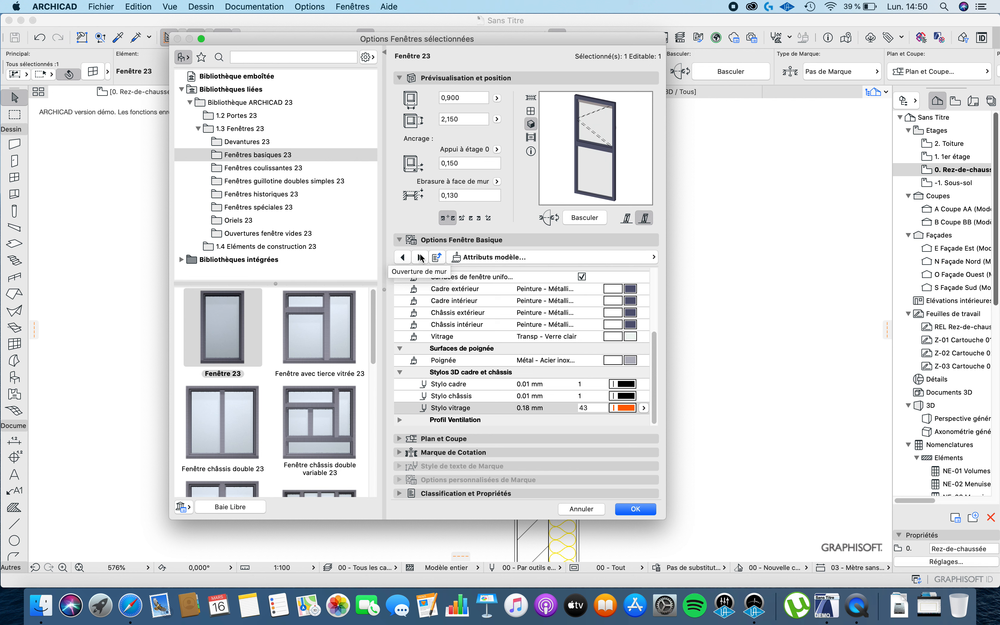
click(399, 420)
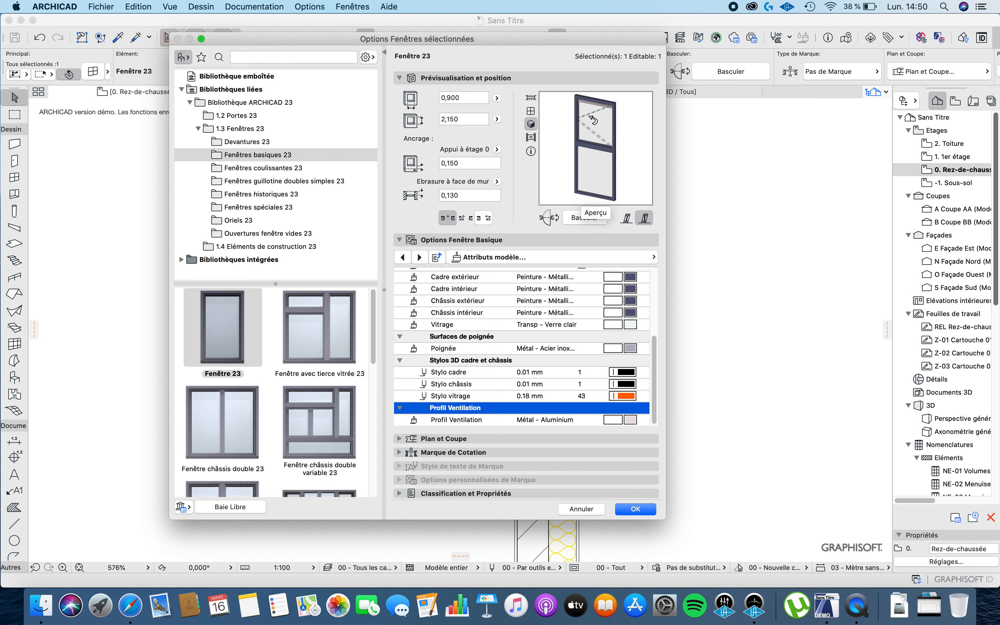
Set the window's wall opening type to Ebrasure, apply it and inspect the reveal at the insulation in plan
click(422, 257)
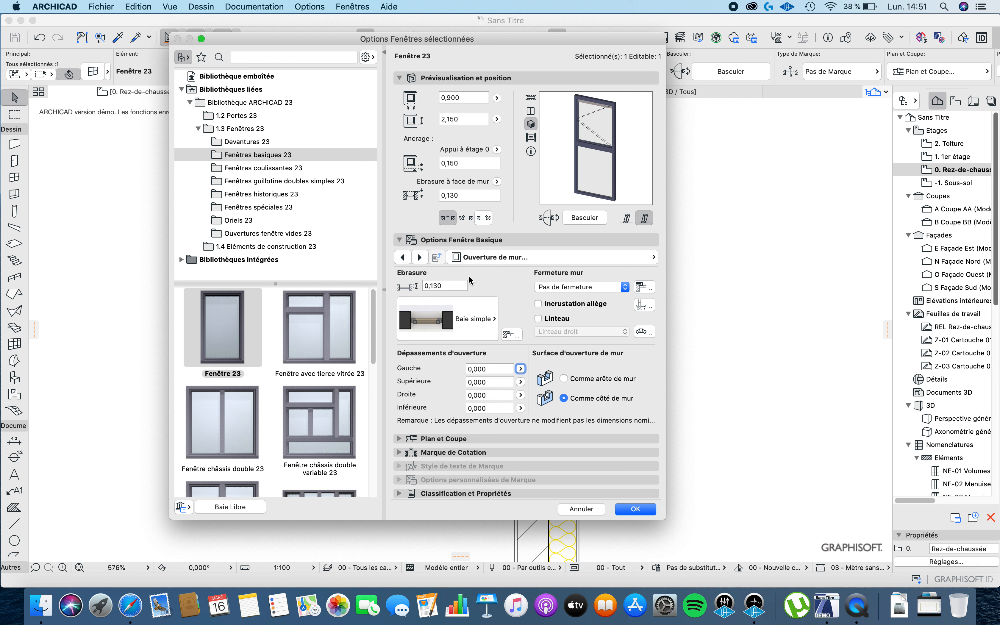
click(465, 318)
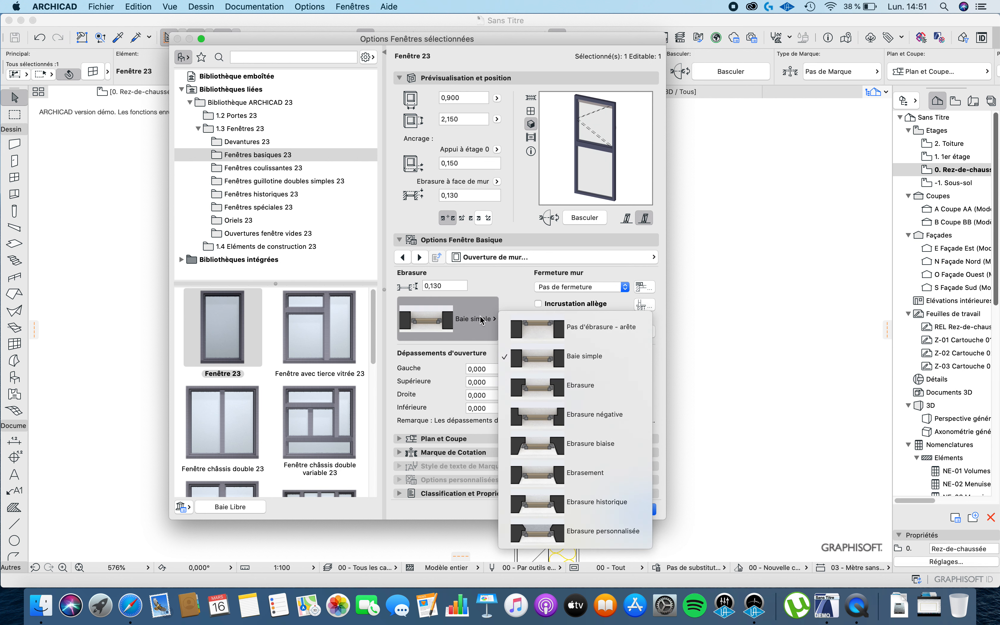
click(571, 389)
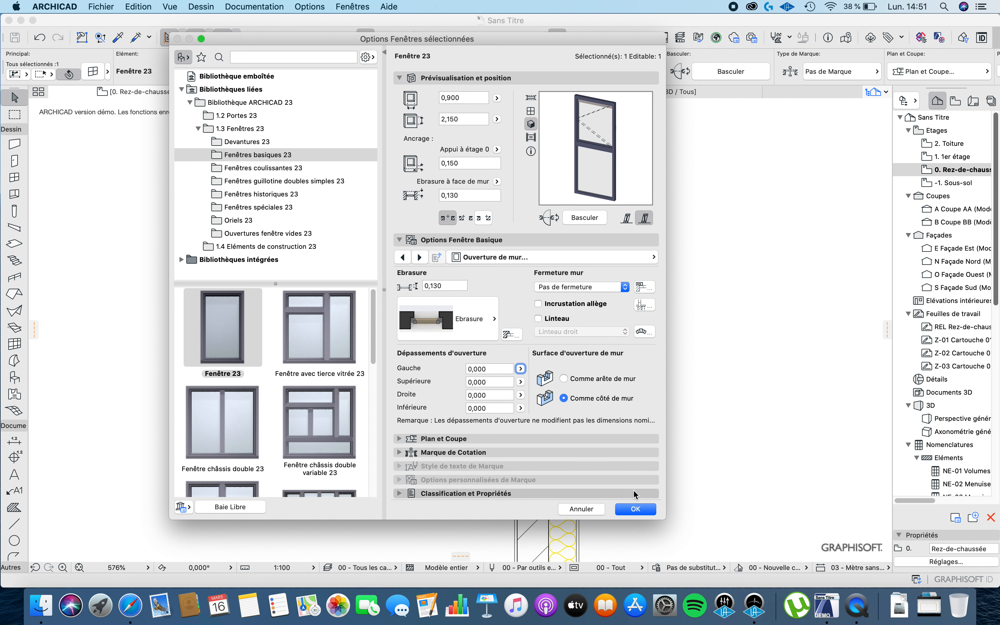
click(645, 508)
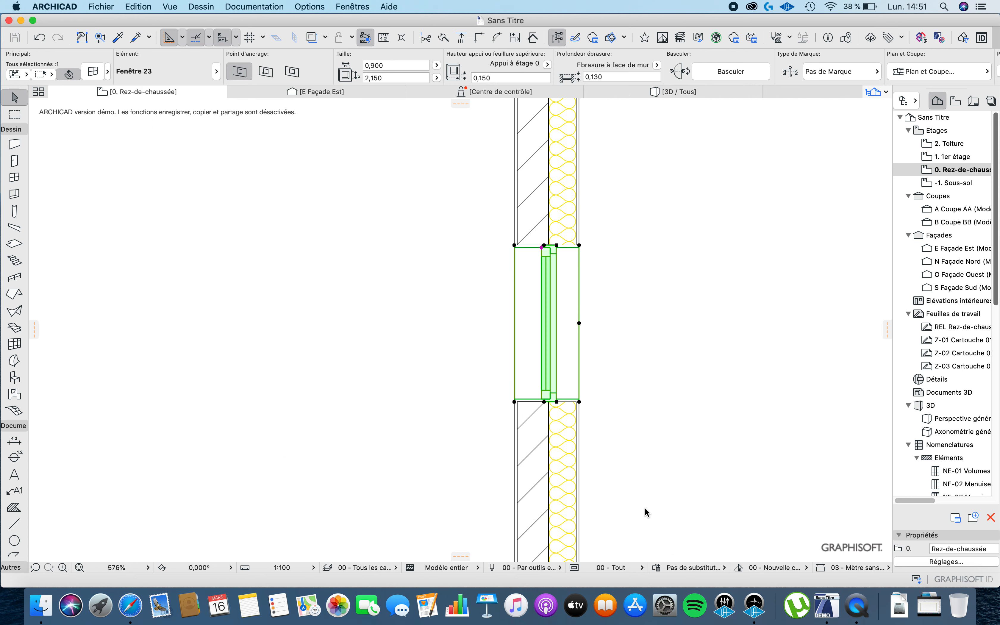
scroll(556, 257, up, 5)
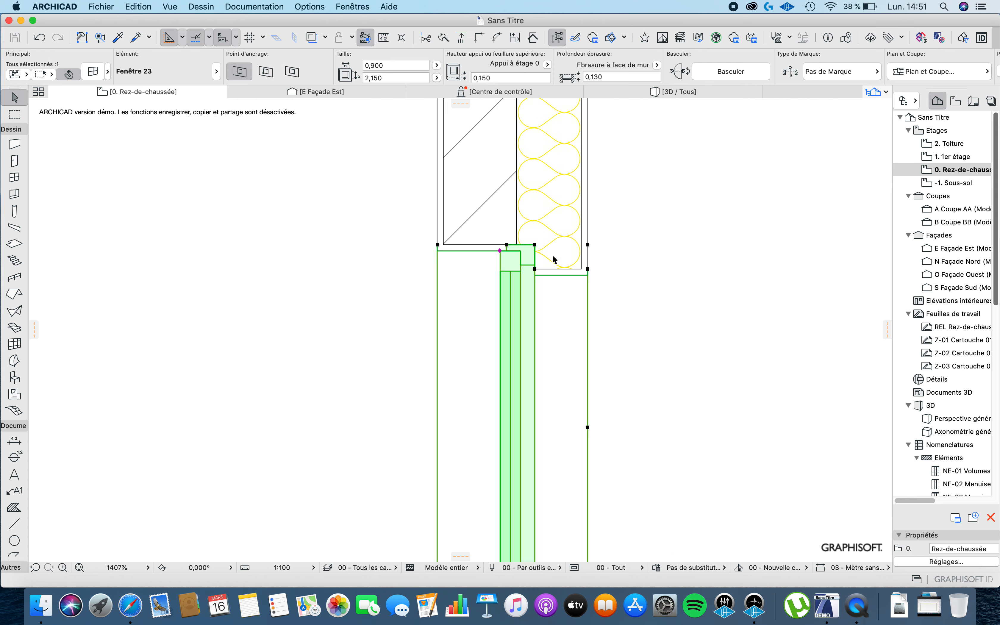
key(Escape)
scroll(541, 257, up, 8)
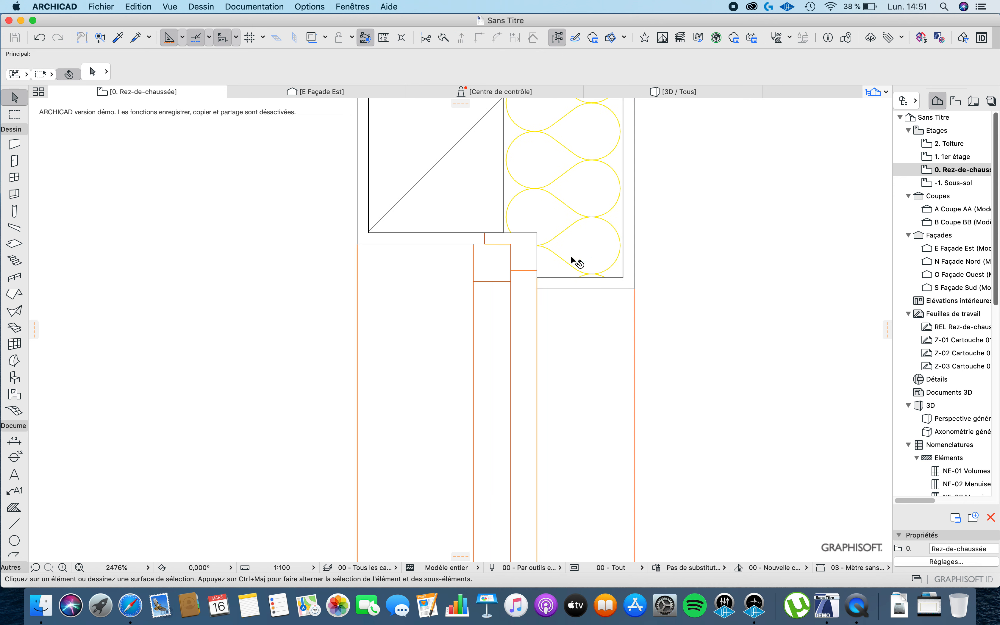
scroll(541, 298, down, 10)
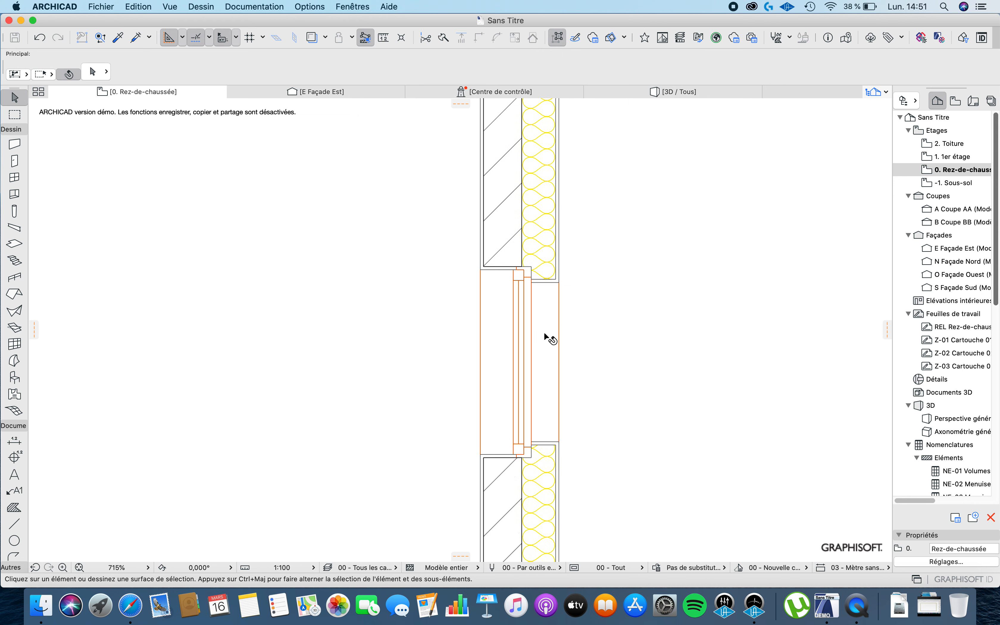
Reopen the window's settings from the plan and review the wall closure options, leaving Pas de fermeture
click(539, 280)
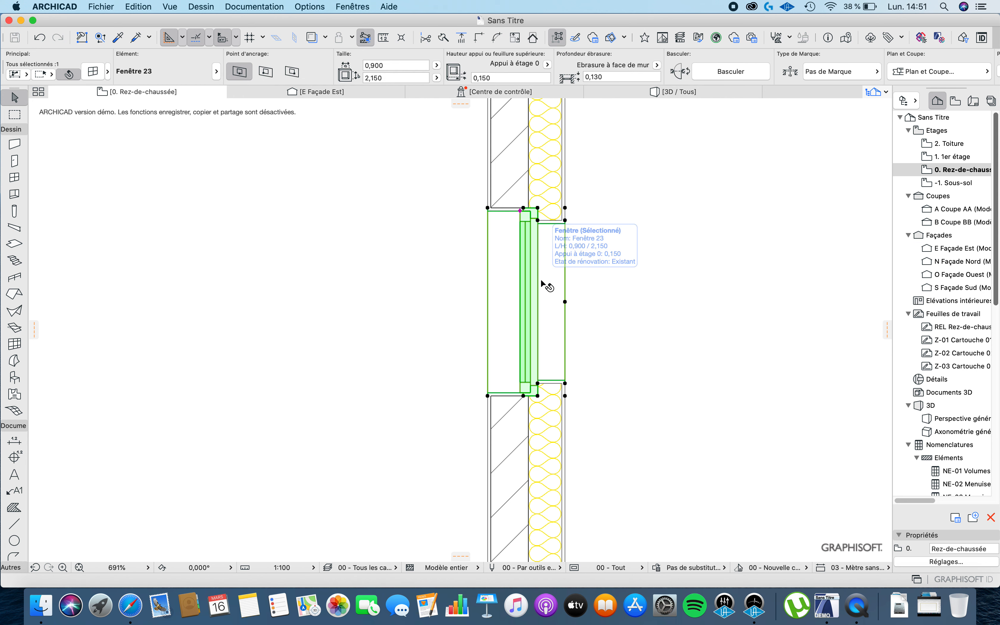
key(Escape)
click(542, 271)
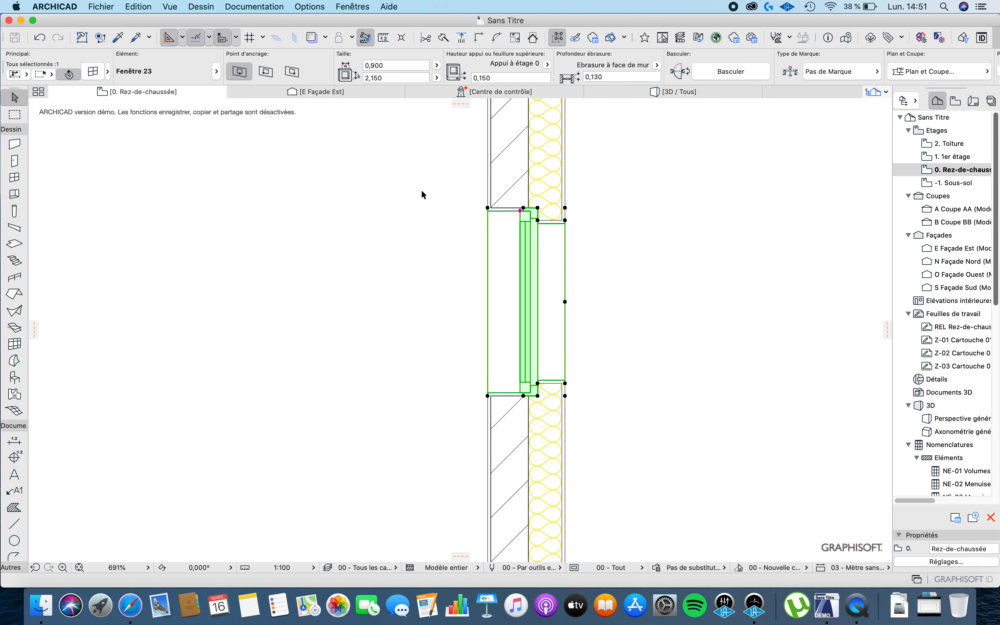
click(101, 73)
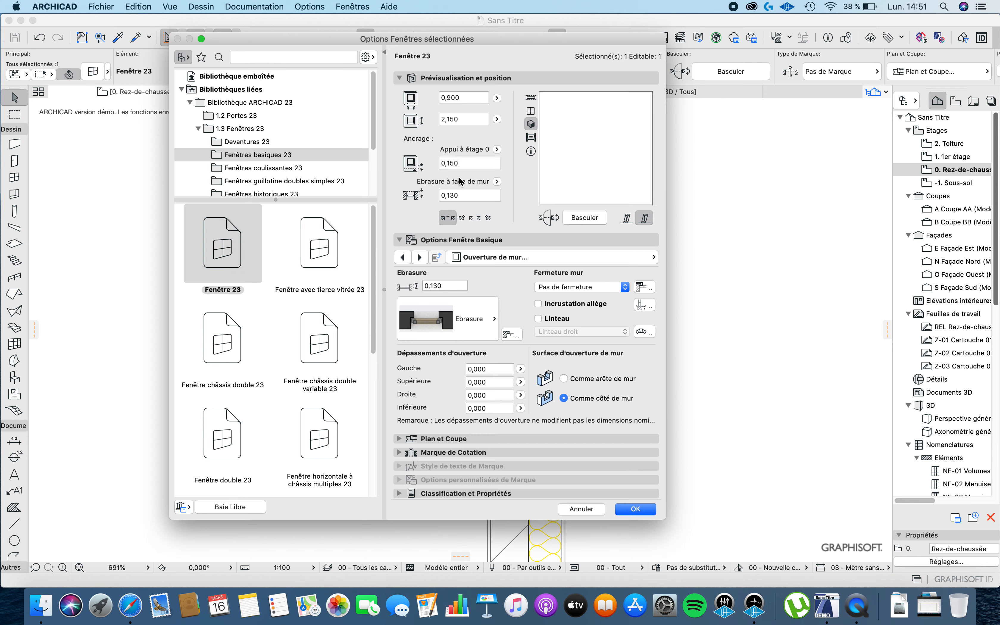
click(600, 288)
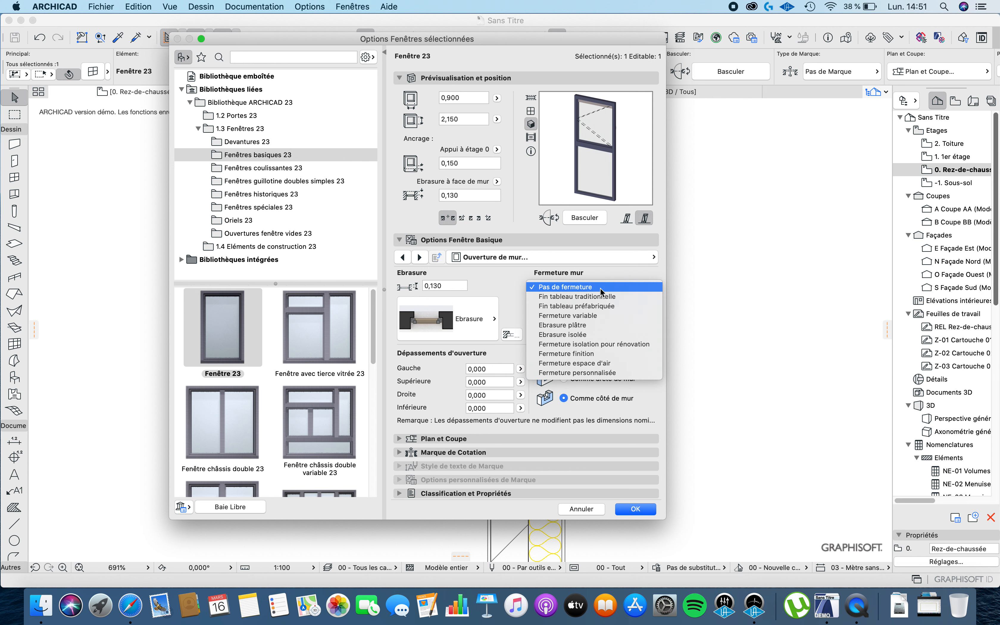
click(489, 270)
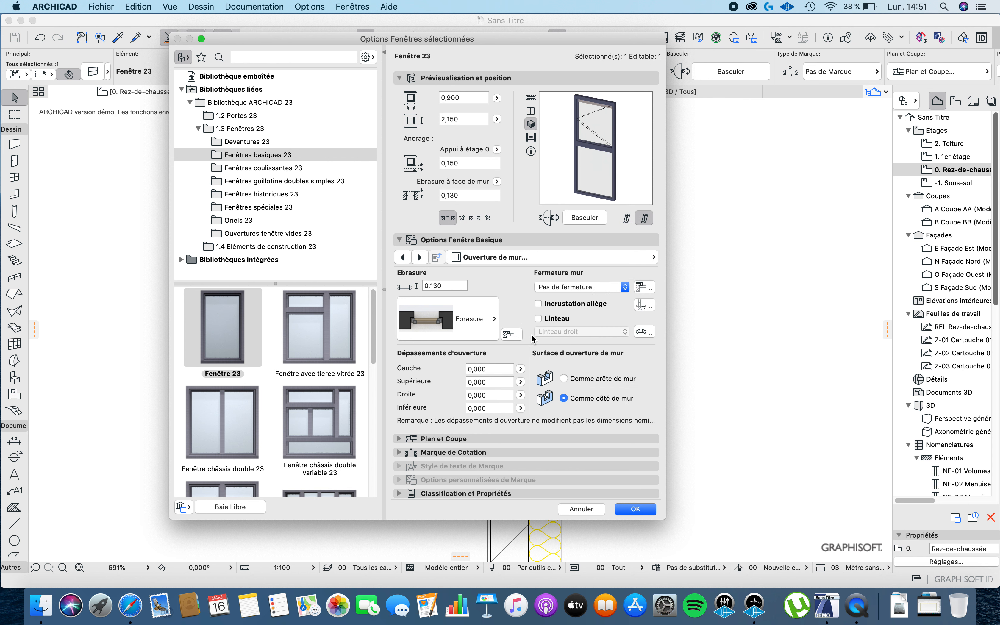
Set the Ebrasure's uniform jamb offset to 0.030, apply it and check the reveal corners in plan
click(513, 333)
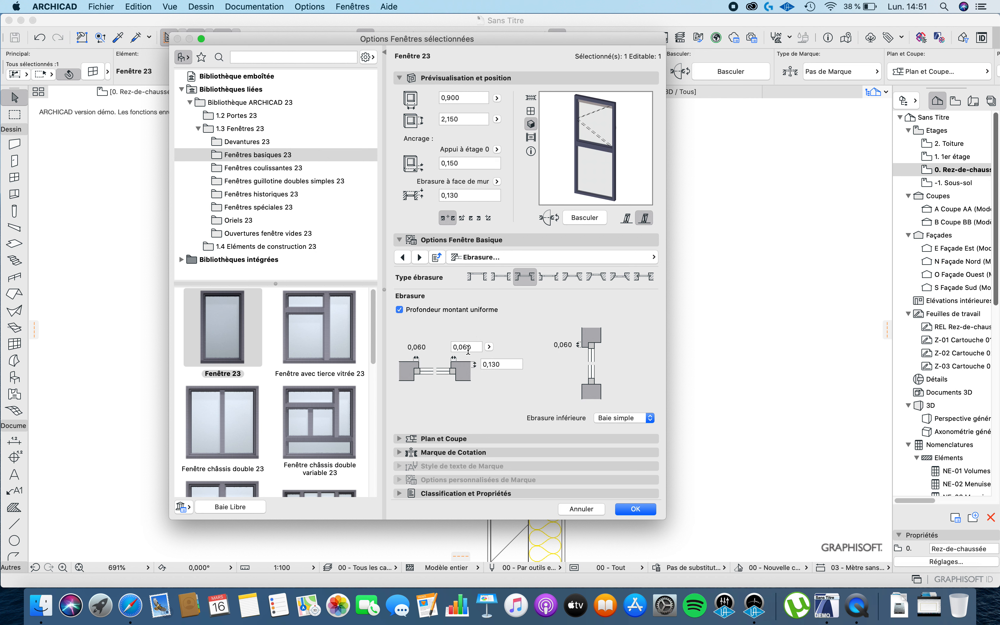
drag(476, 347, 466, 344)
text(30)
click(636, 509)
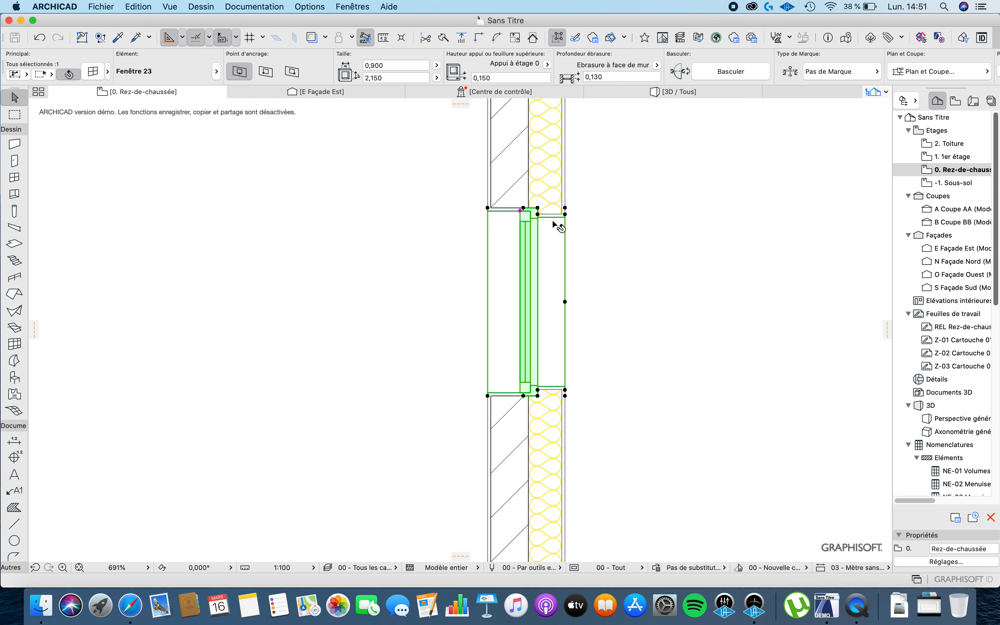
scroll(549, 223, up, 3)
scroll(534, 223, down, 5)
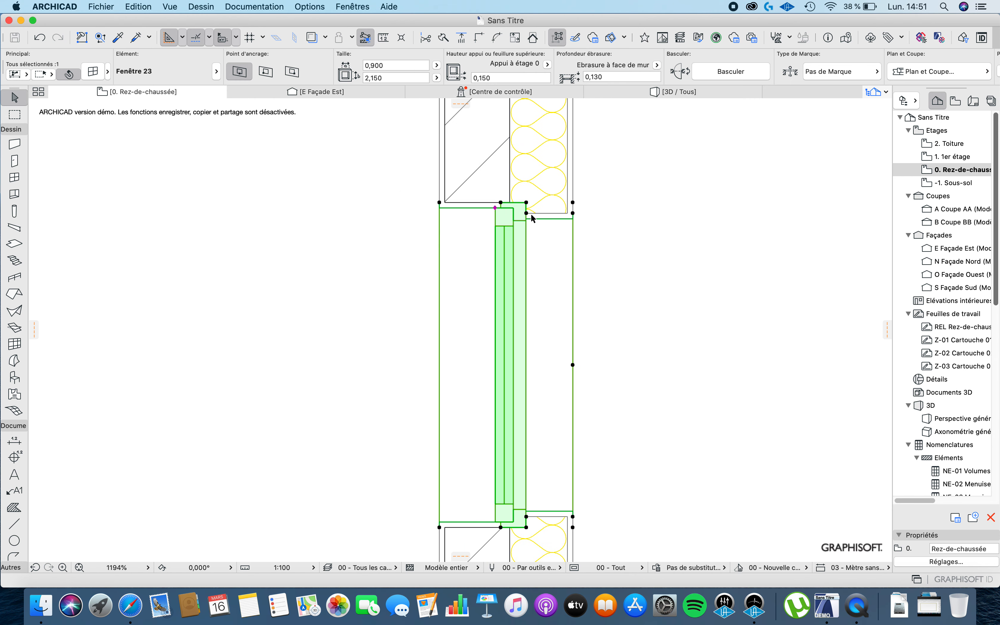
scroll(536, 228, up, 5)
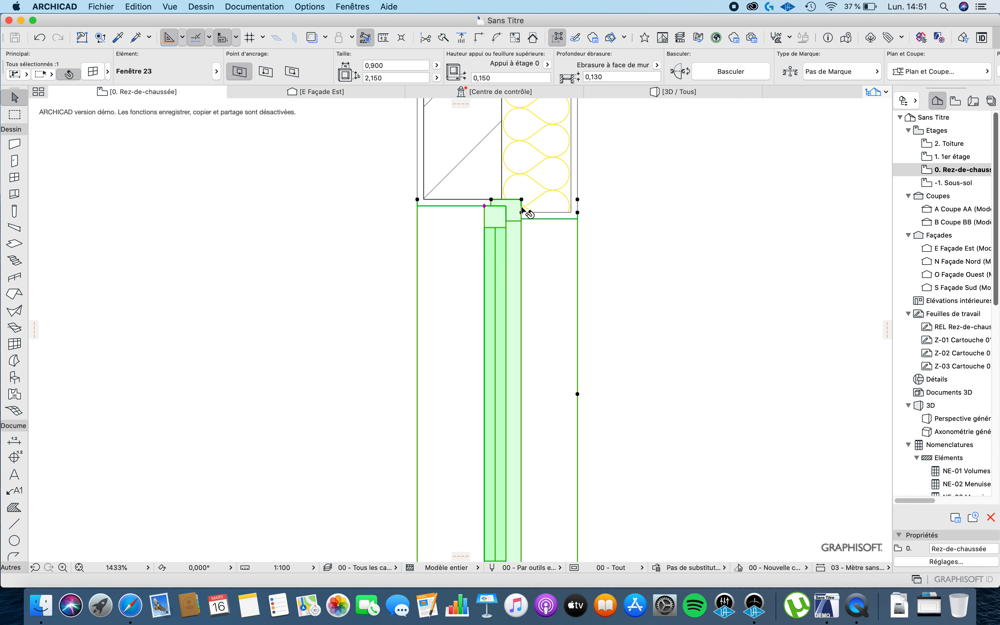
key(Escape)
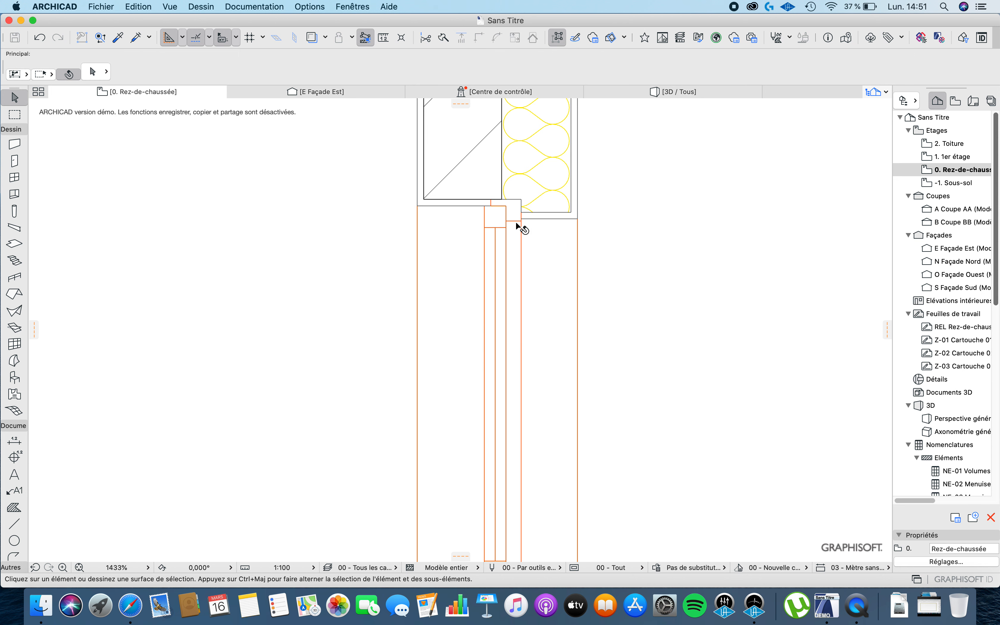
Select the window again, reopen its reveal settings and set the uniform jamb offset to 0.050
click(520, 303)
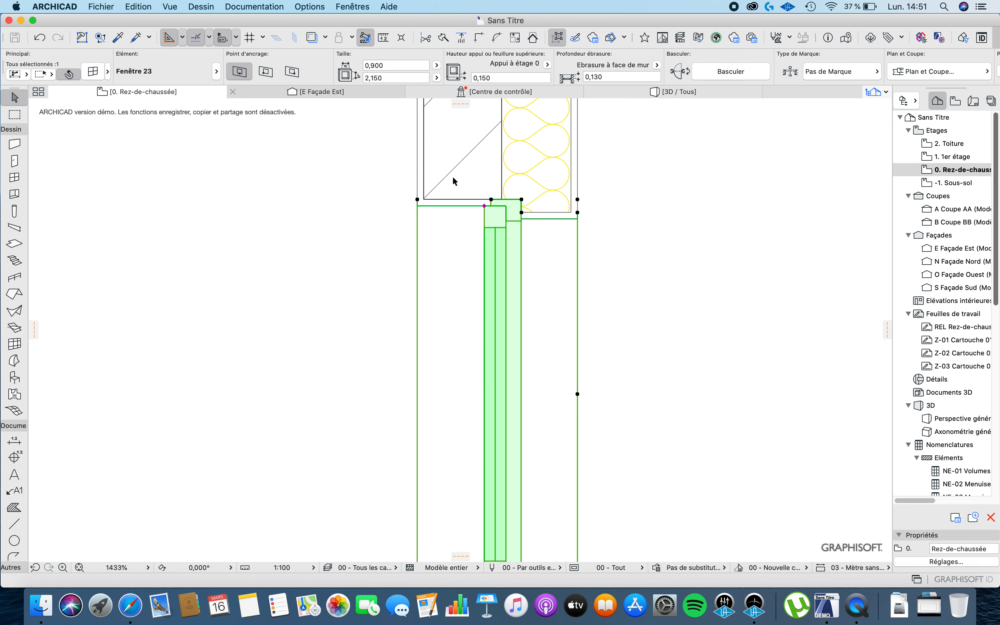
click(94, 72)
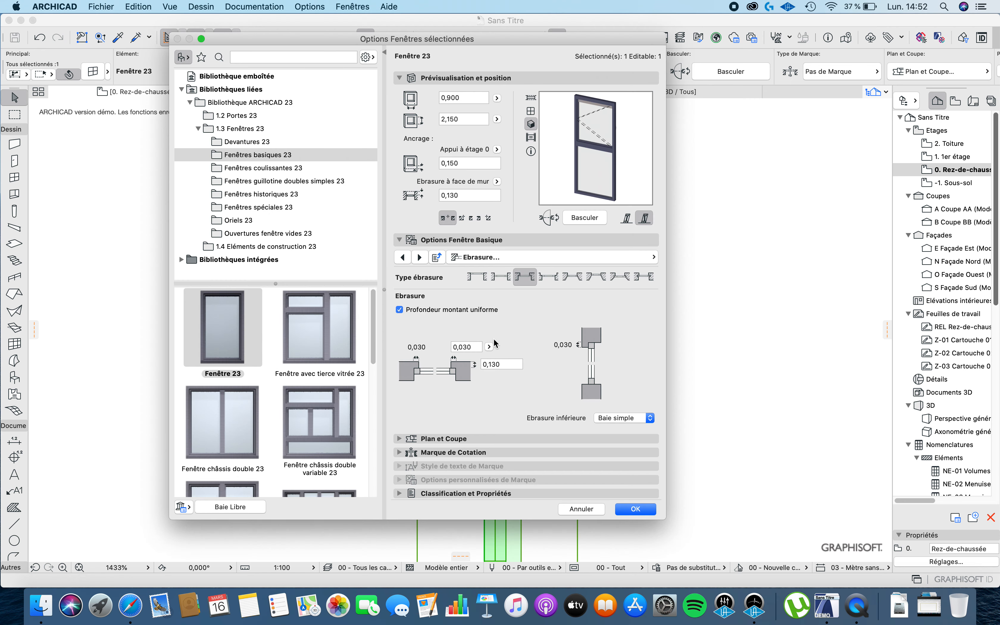
click(471, 346)
text(5)
key(Return)
Enable uniform frame width, set it to 0.100, apply the window settings and deselect the window
click(407, 258)
click(407, 257)
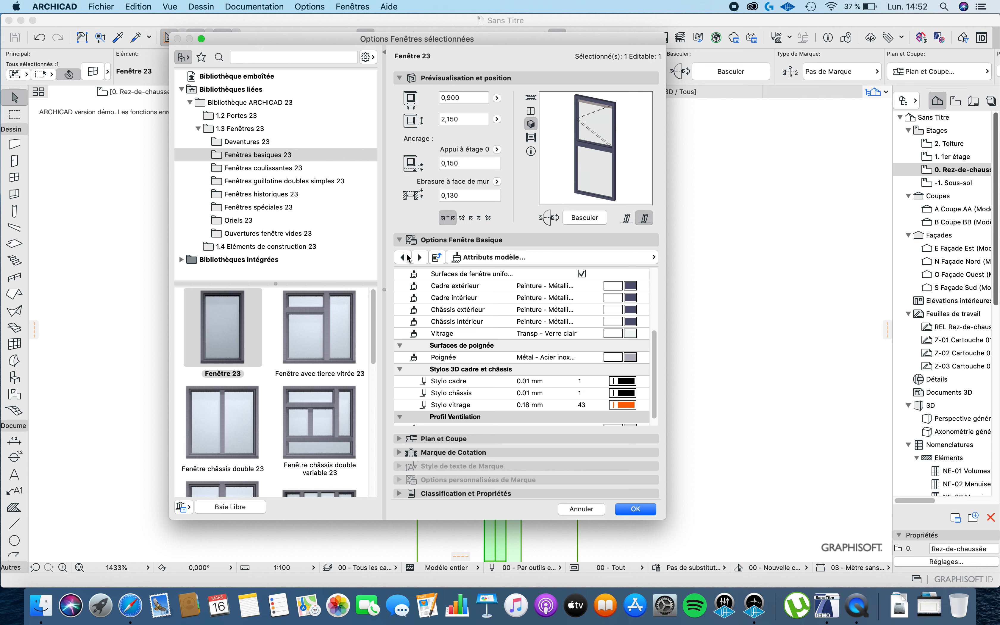
click(408, 257)
click(407, 257)
click(408, 258)
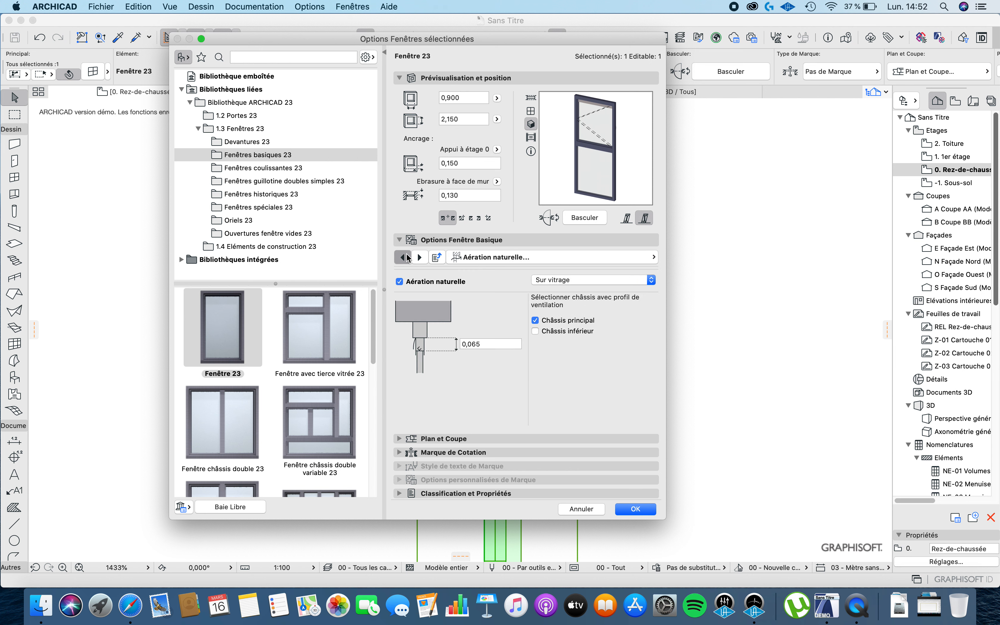
click(403, 258)
click(403, 257)
click(403, 258)
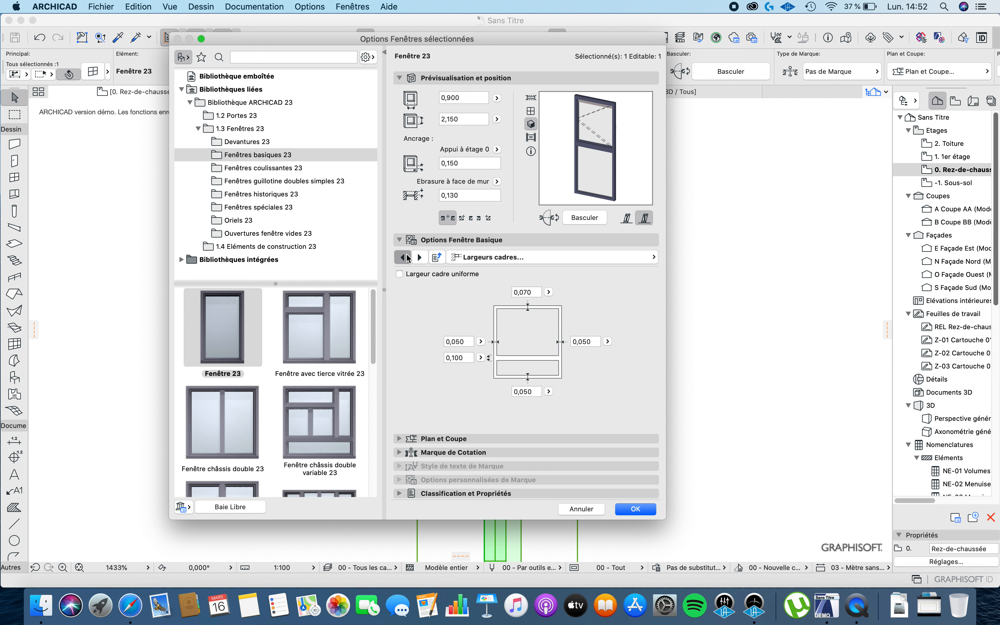
click(407, 258)
click(426, 257)
drag(536, 289, 523, 291)
click(439, 275)
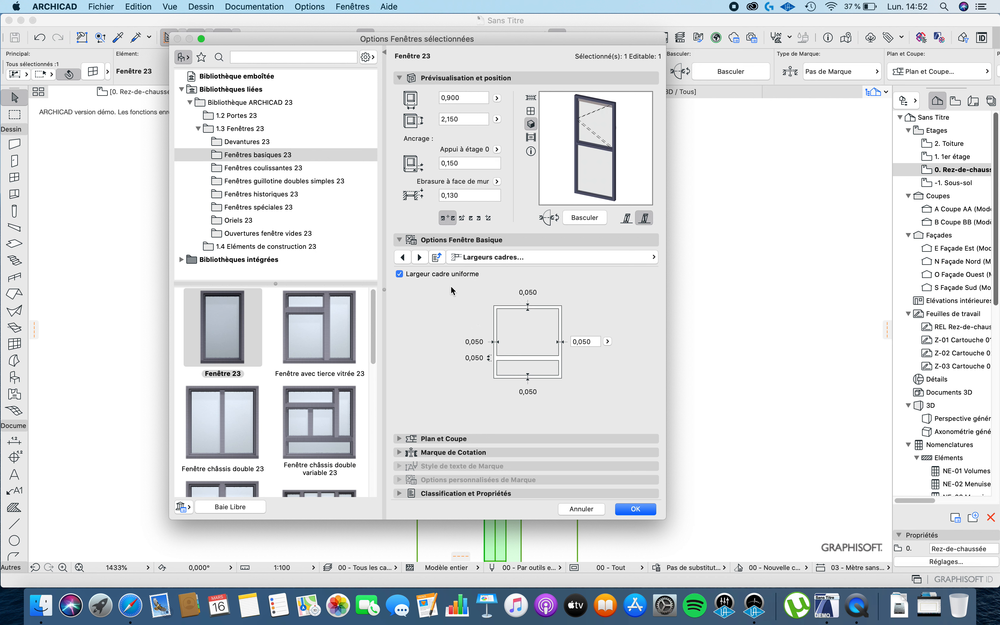
drag(588, 341, 582, 340)
text(100)
key(Tab)
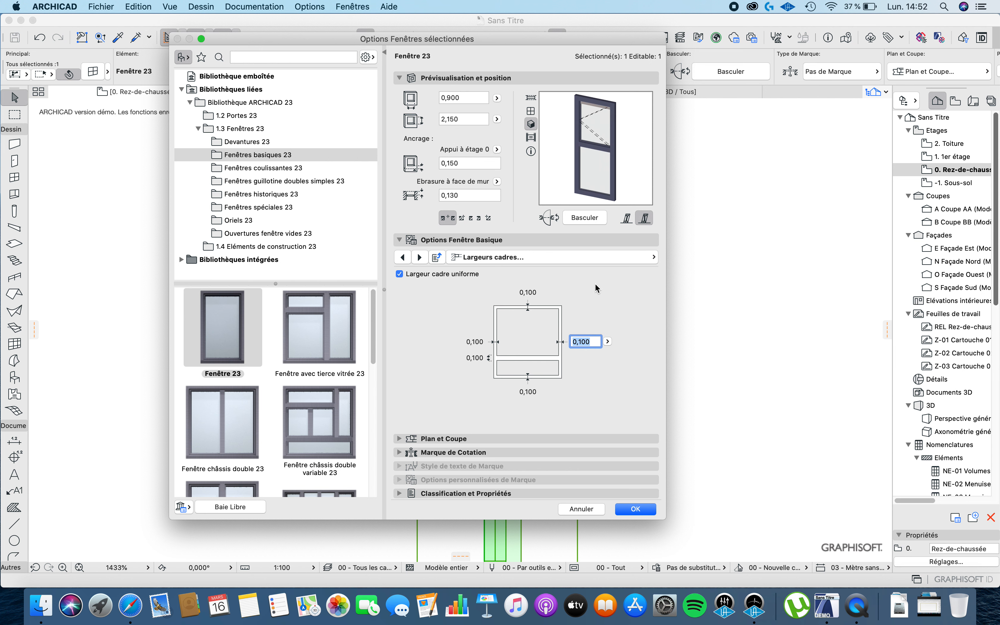
click(636, 509)
click(533, 259)
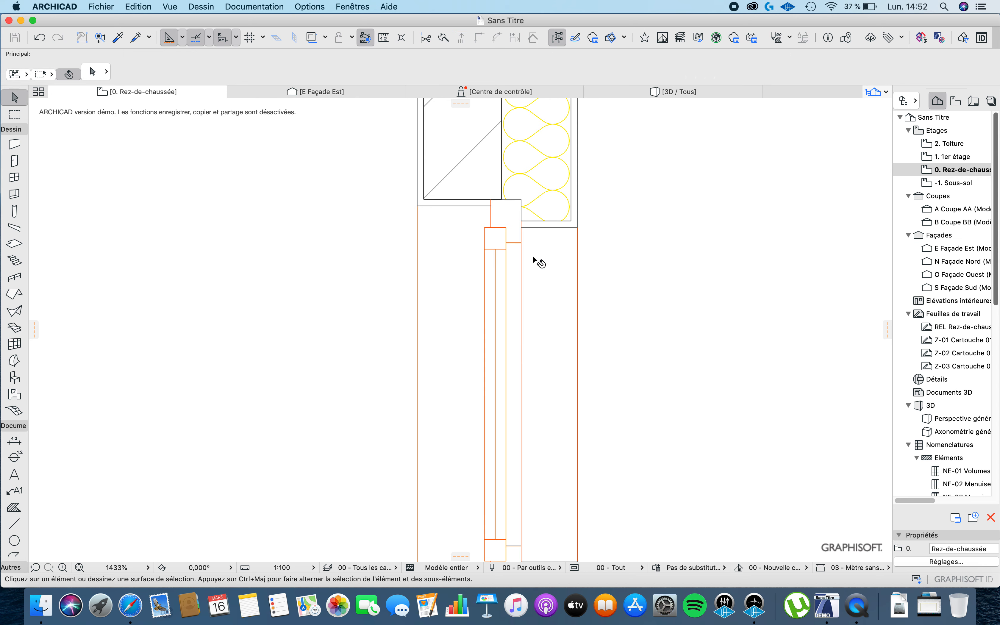
Select the window in plan and examine how its frame meets the wall structure, insulation and reveal
scroll(535, 261, down, 5)
scroll(552, 286, up, 2)
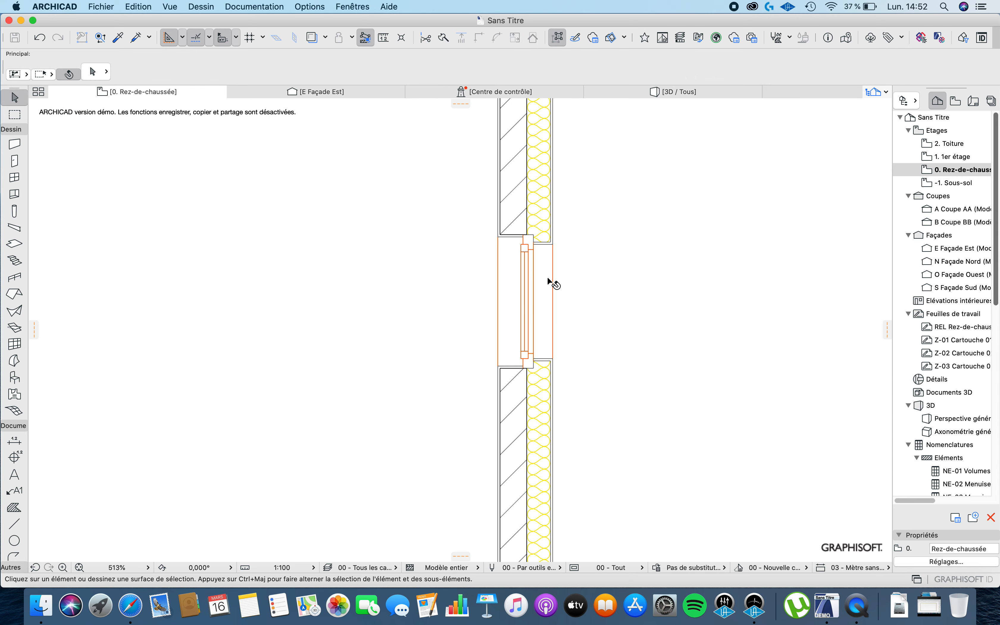
scroll(550, 273, up, 3)
click(522, 303)
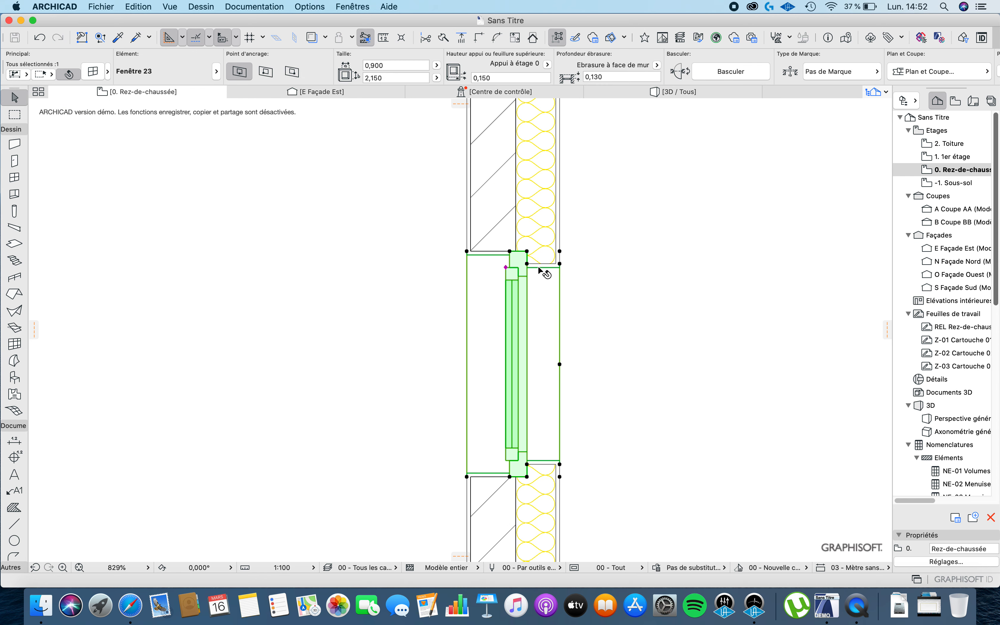
scroll(529, 269, up, 3)
scroll(523, 268, down, 1)
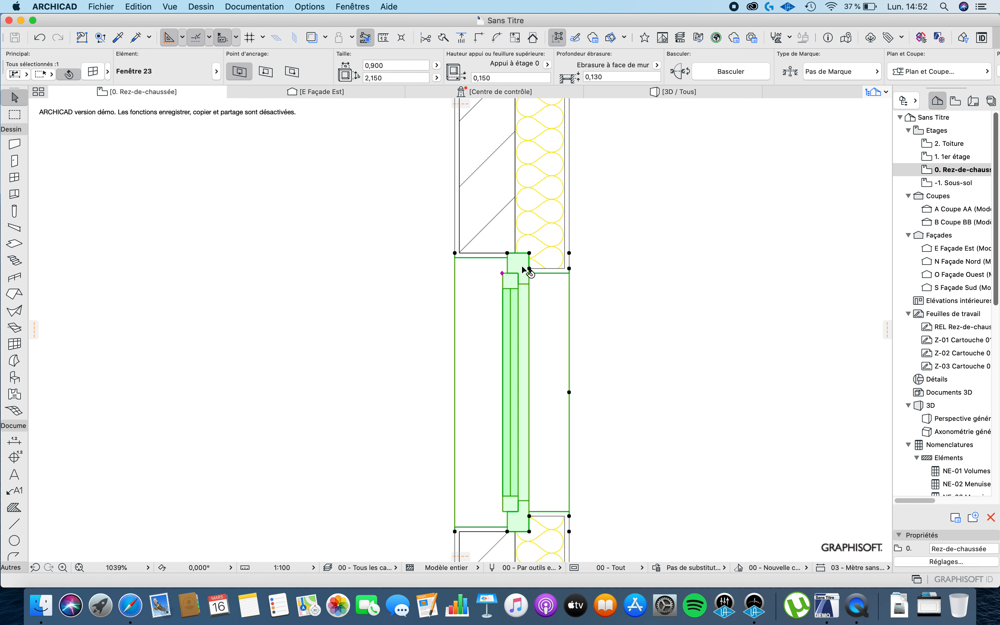
scroll(523, 268, down, 2)
scroll(523, 263, up, 5)
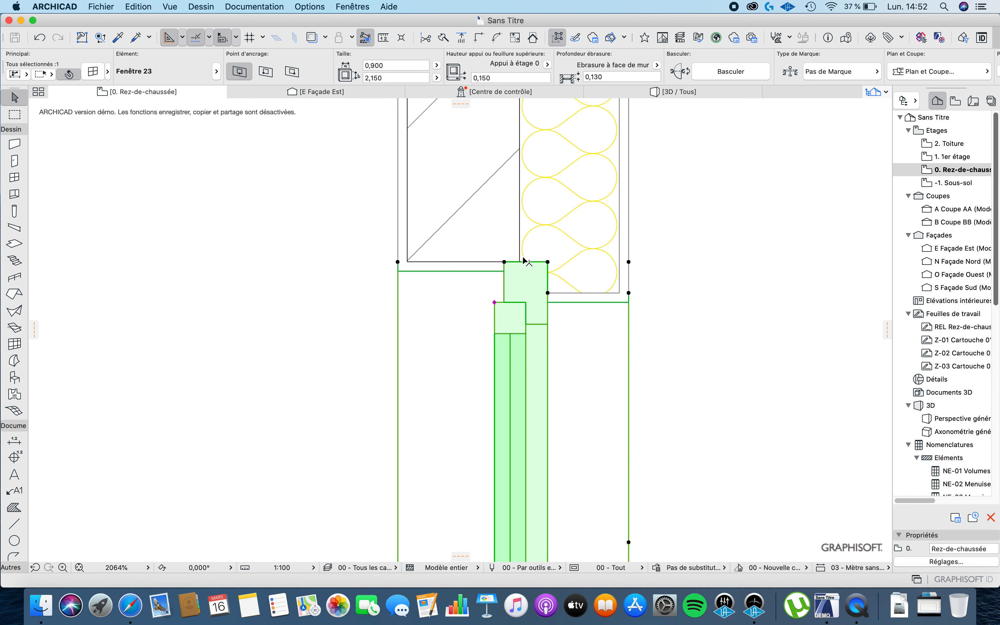
scroll(523, 262, down, 5)
scroll(529, 261, down, 1)
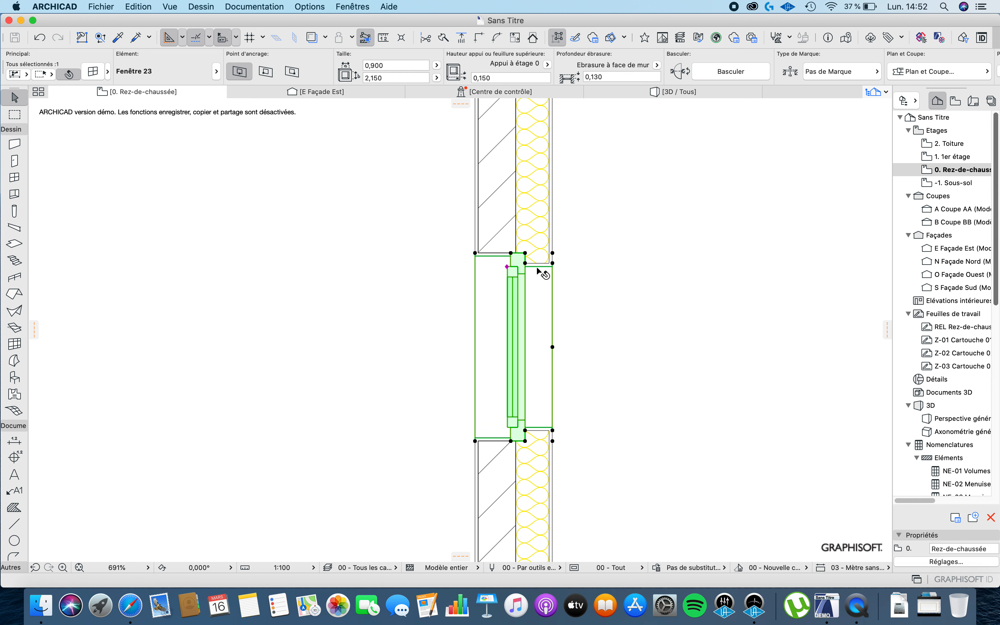
mouse_move(528, 286)
middle_down()
mouse_move(507, 258)
mouse_move(512, 275)
middle_up()
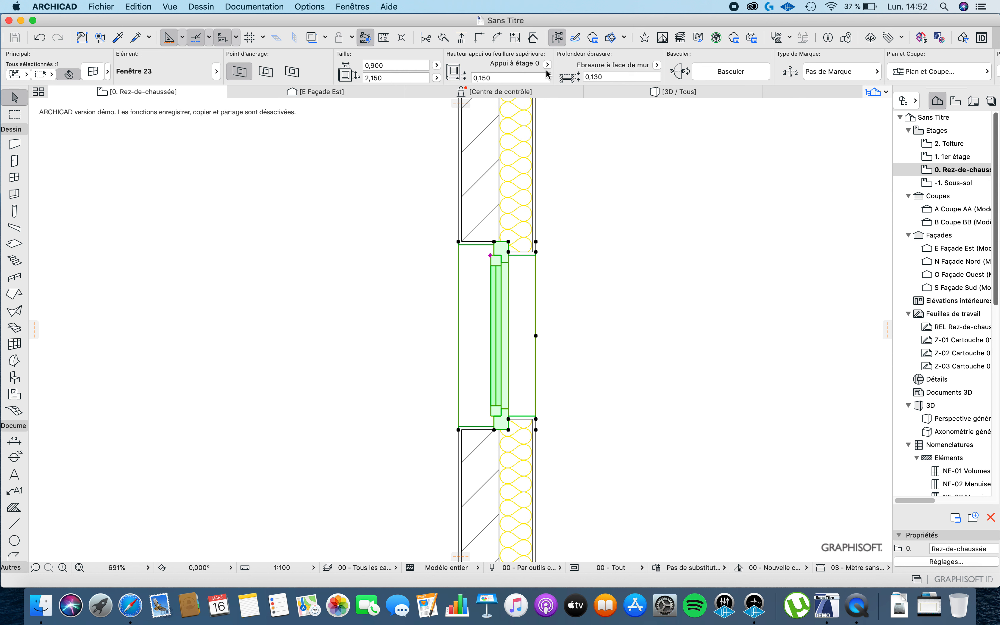
Set the window's reveal depth from the wall face to 0.100 and deselect it to check its position in plan
drag(608, 77, 597, 76)
mouse_move(612, 97)
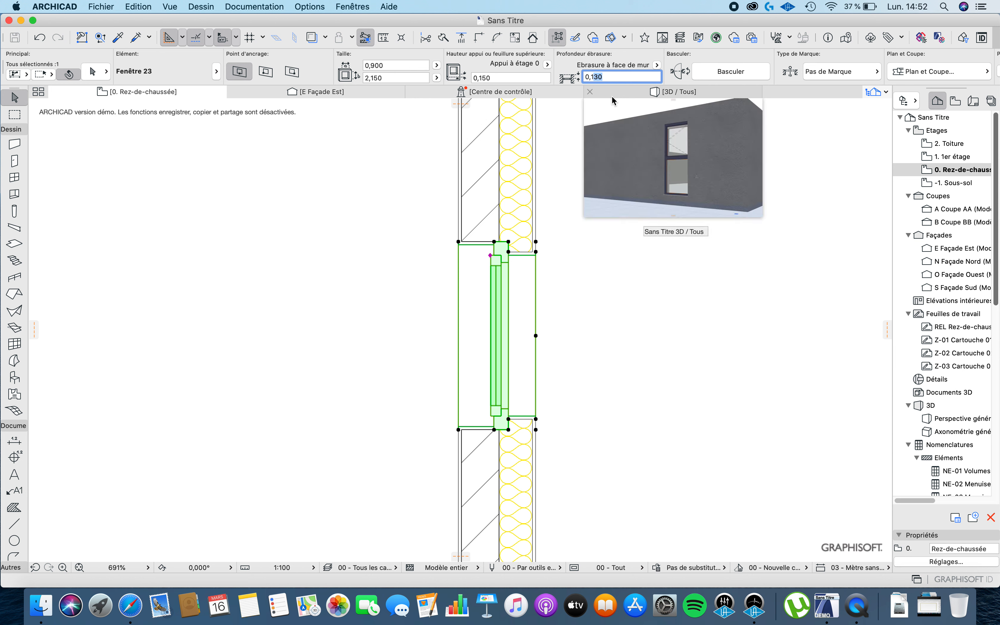
text(0)
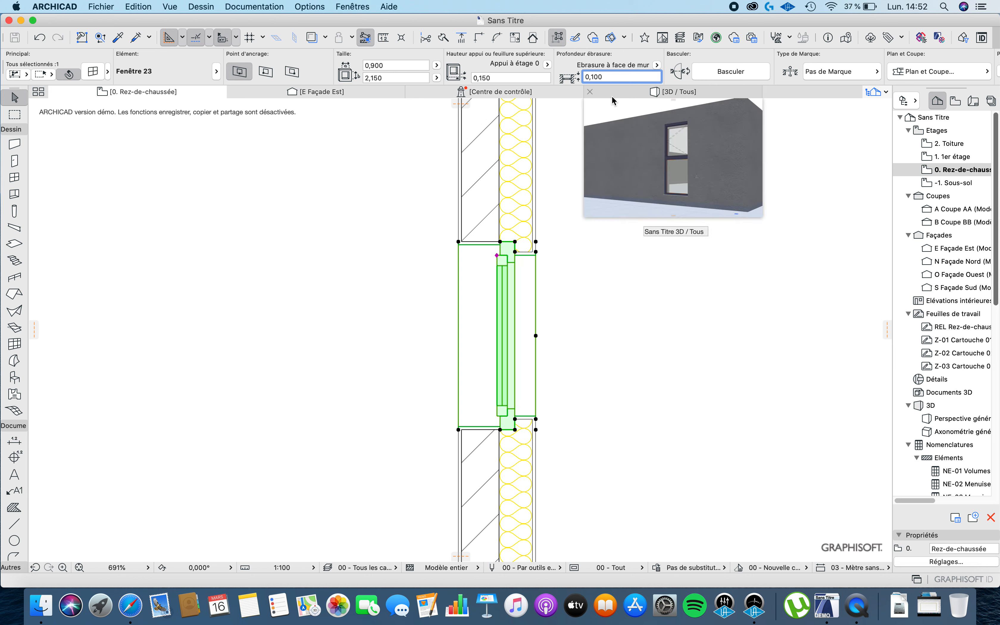
scroll(517, 247, up, 2)
scroll(511, 243, down, 4)
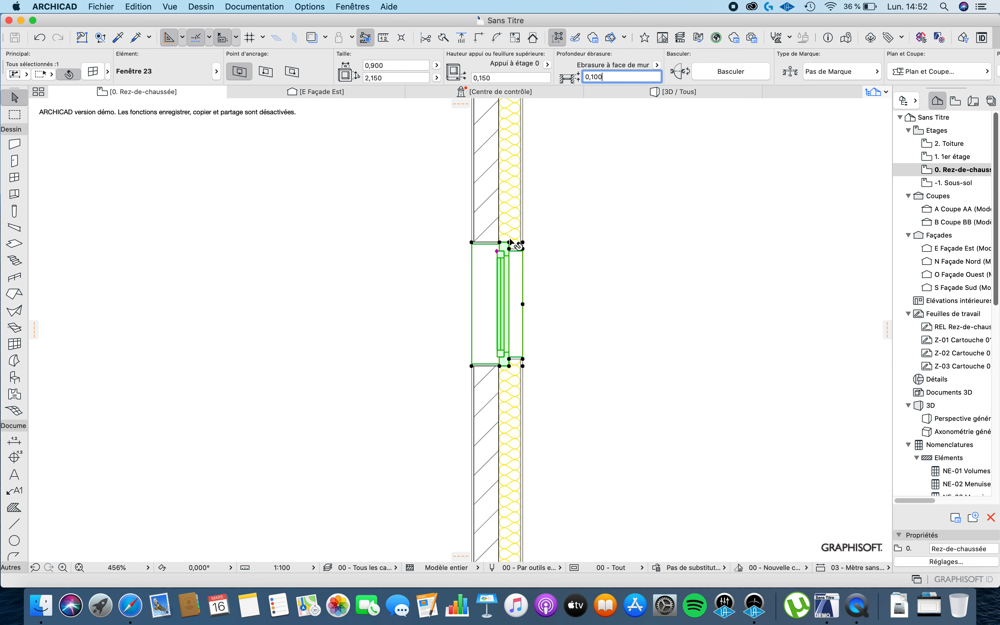
click(528, 285)
scroll(532, 290, up, 3)
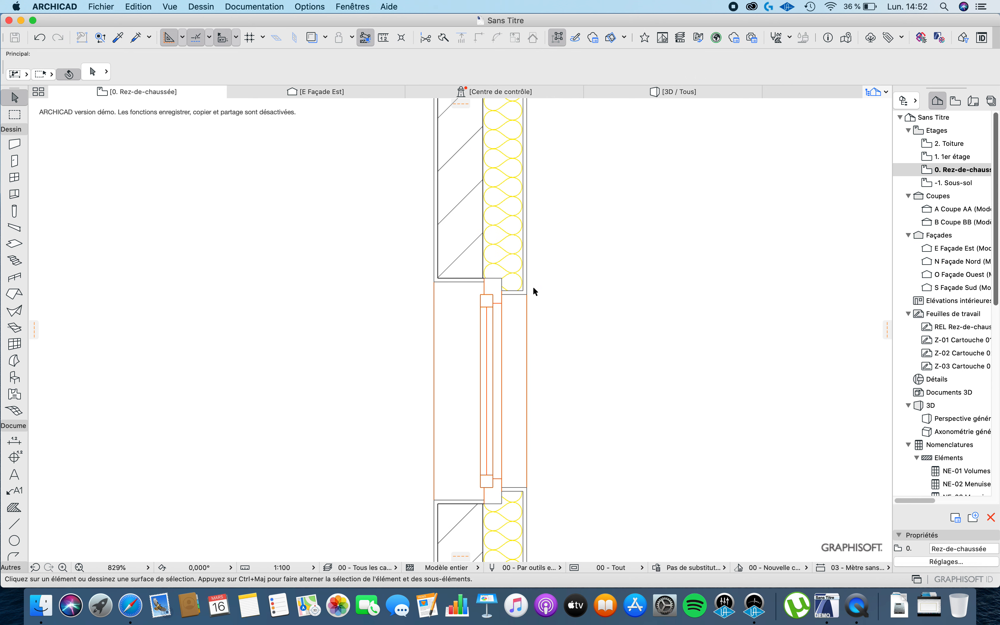
Examine in plan how the wall insulation and finish layers meet the window frame at the jambs
scroll(513, 279, up, 4)
scroll(489, 174, down, 5)
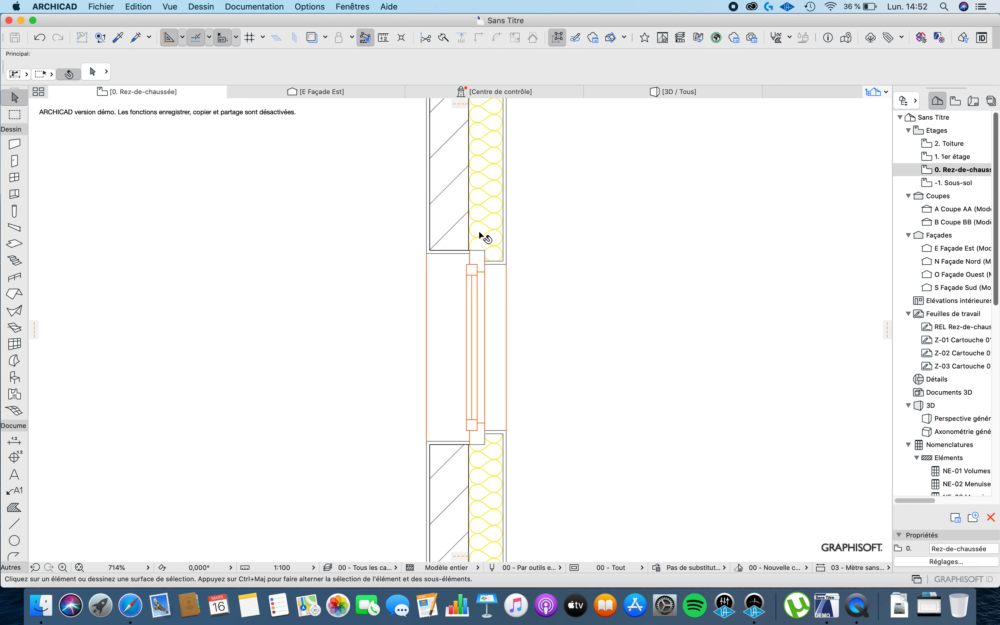
scroll(485, 262, up, 3)
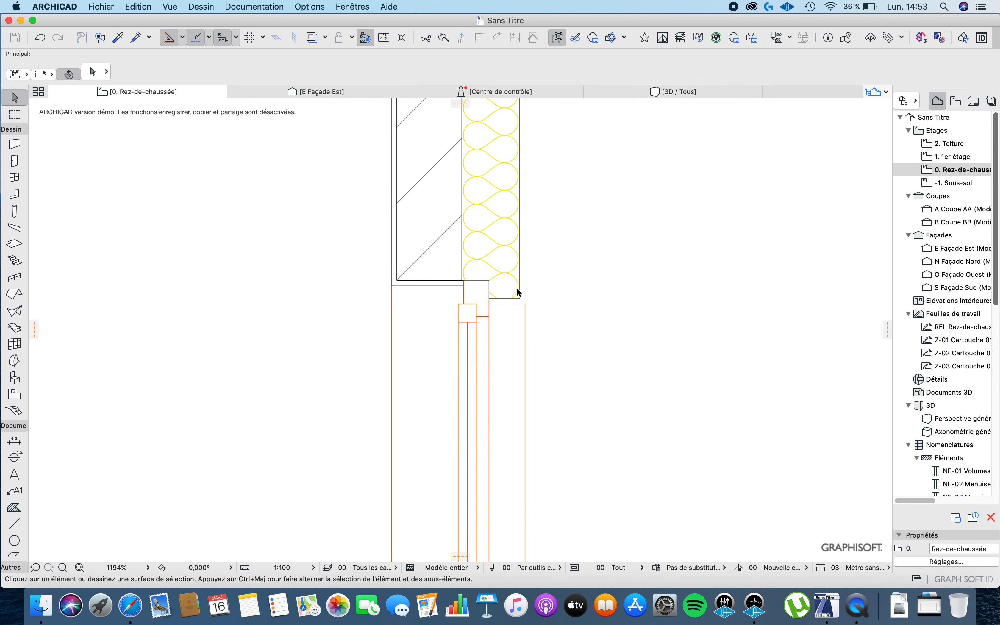
scroll(489, 257, down, 7)
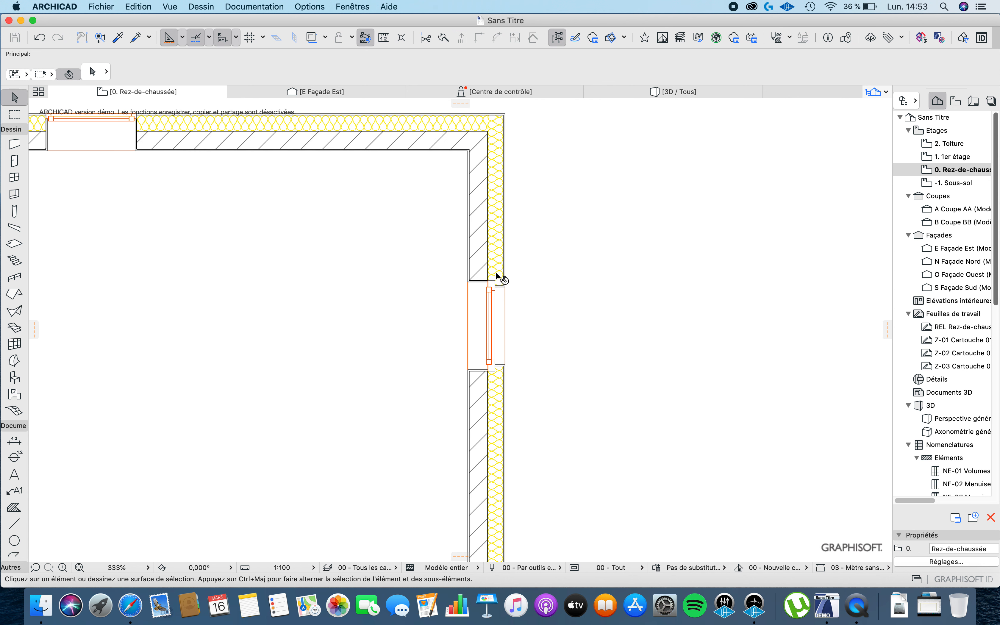
scroll(500, 340, up, 4)
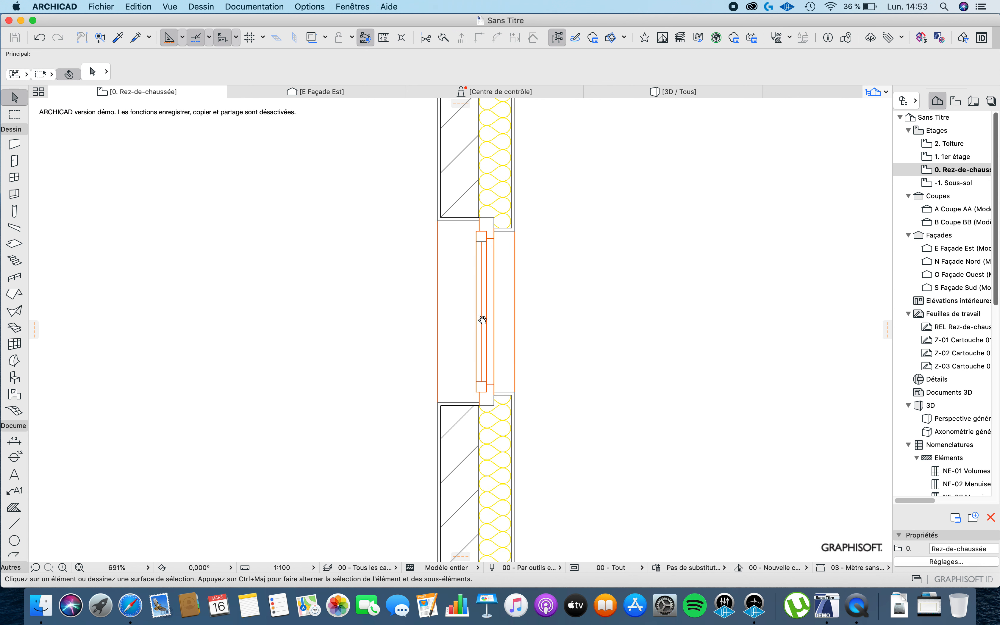
scroll(484, 318, up, 1)
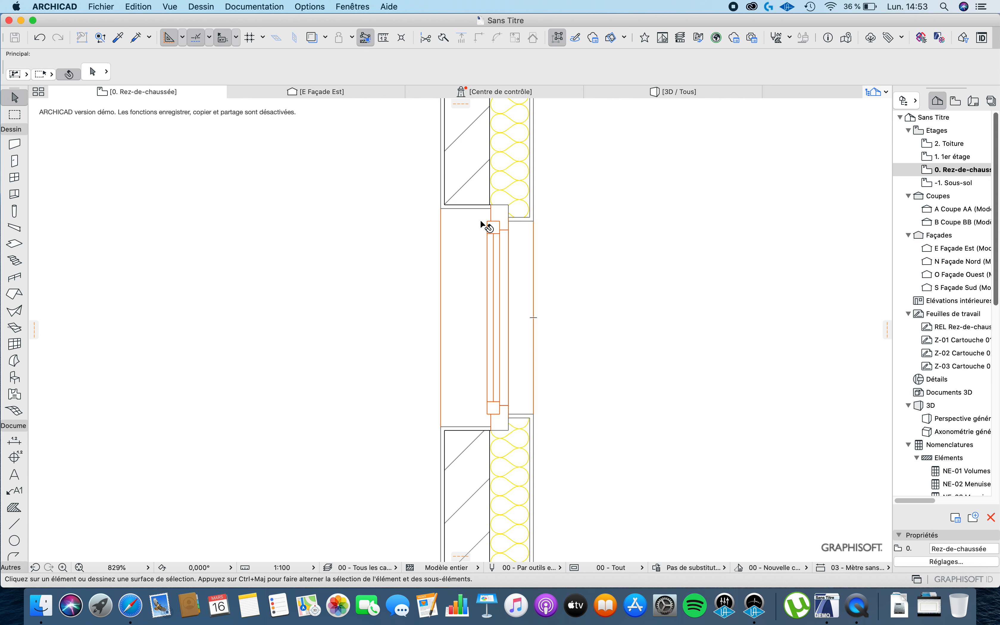
Reopen the window's settings, review its model attributes, wall closure and reveal options, and return to the wall opening options
click(507, 288)
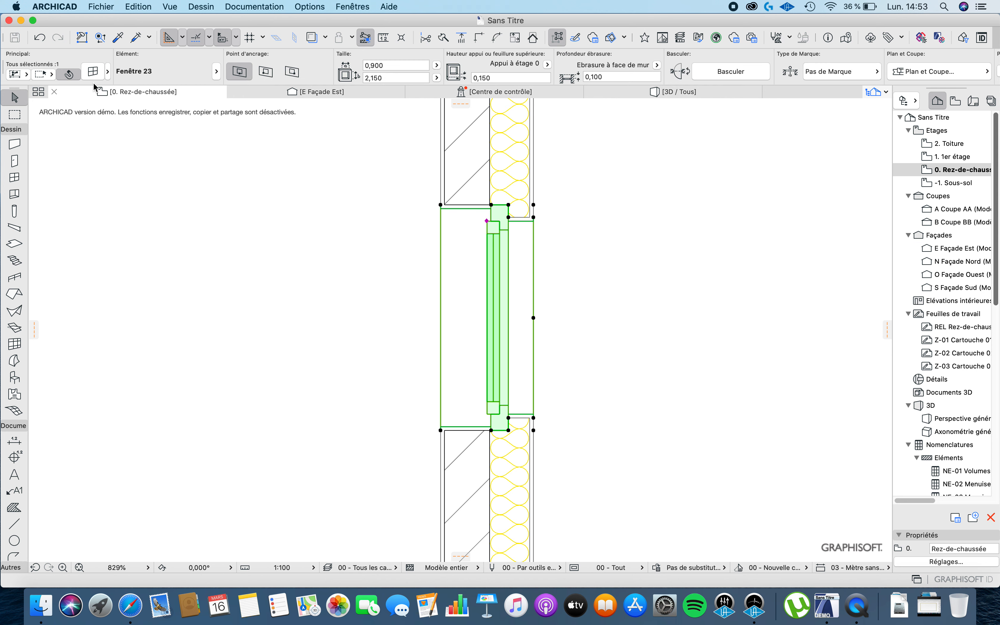
double_click(527, 255)
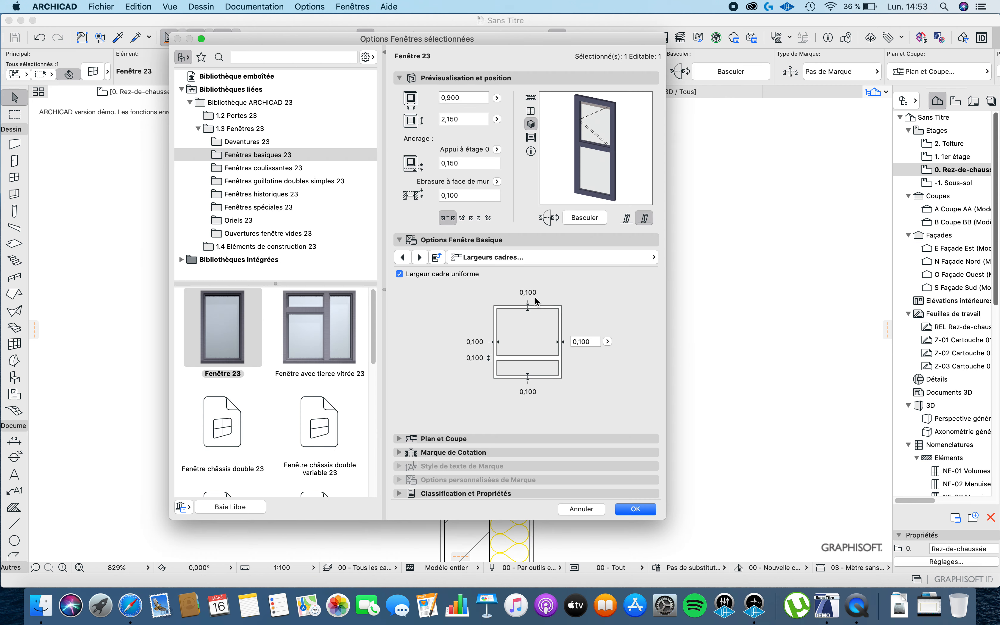
click(426, 258)
click(427, 257)
click(427, 257)
click(427, 257)
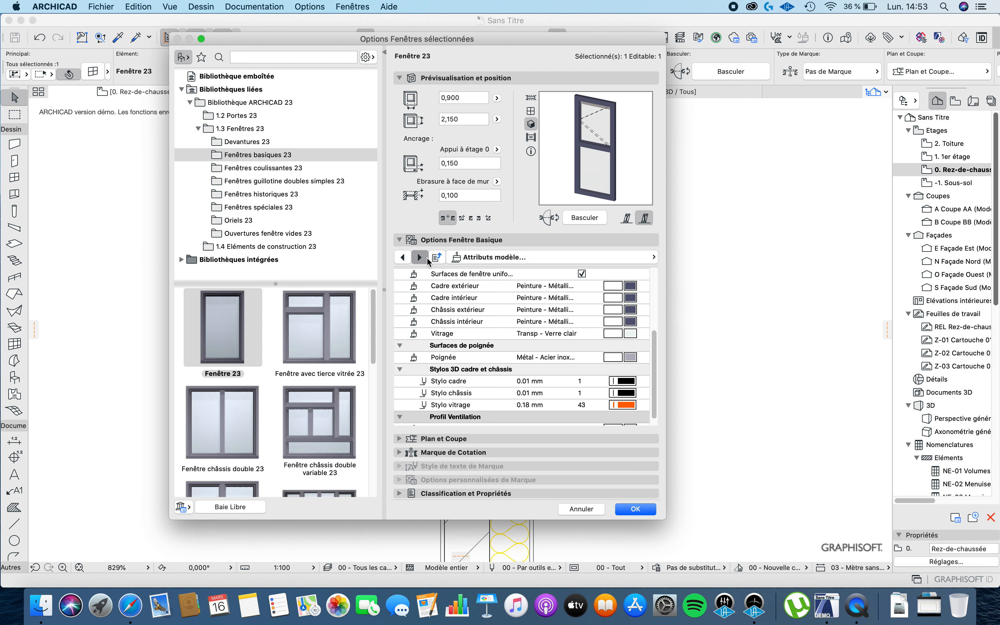
click(426, 258)
click(426, 257)
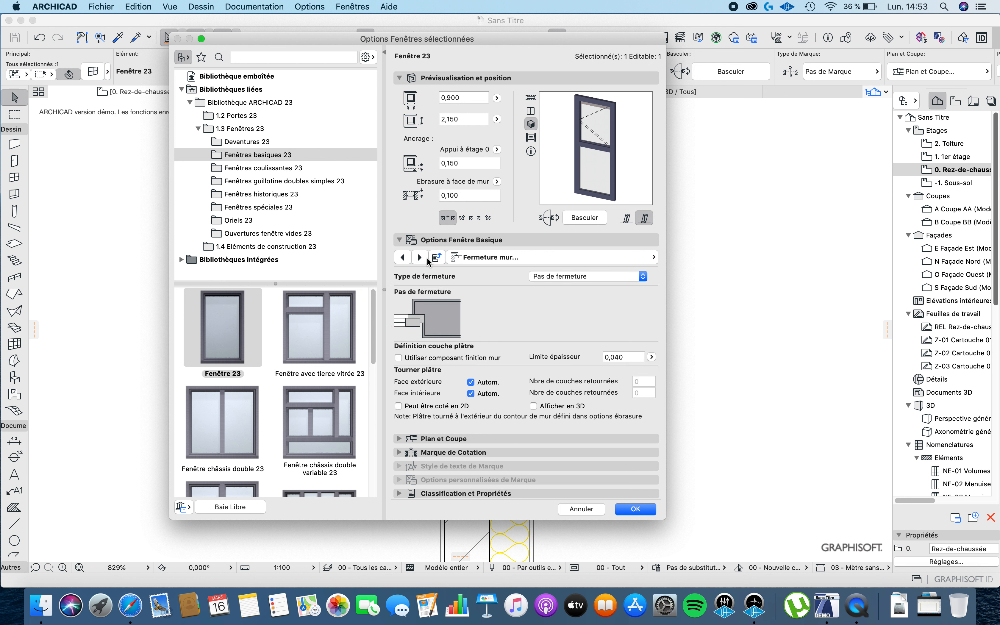
click(409, 257)
click(410, 255)
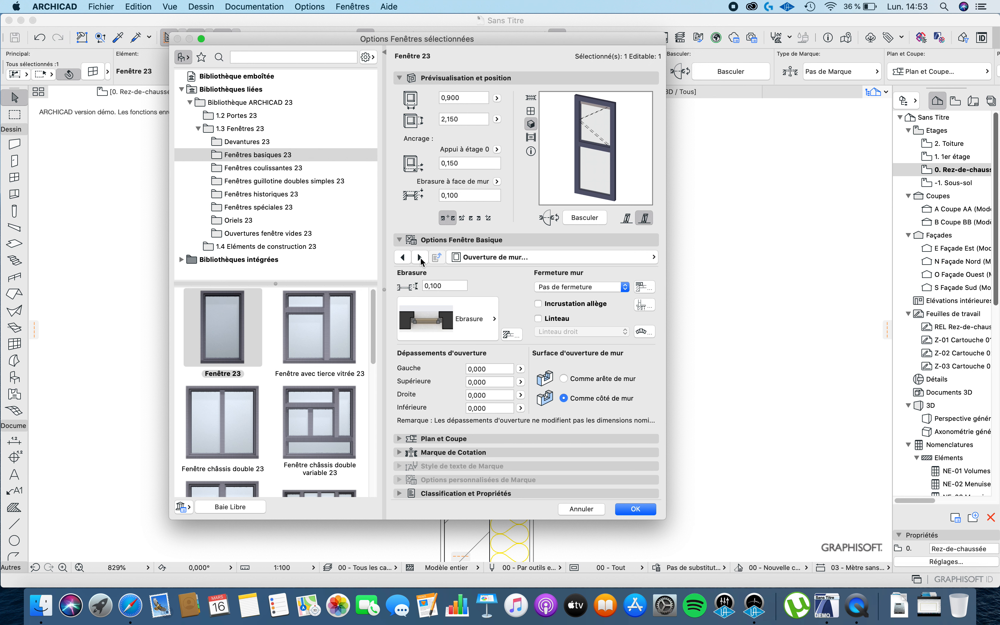
click(419, 257)
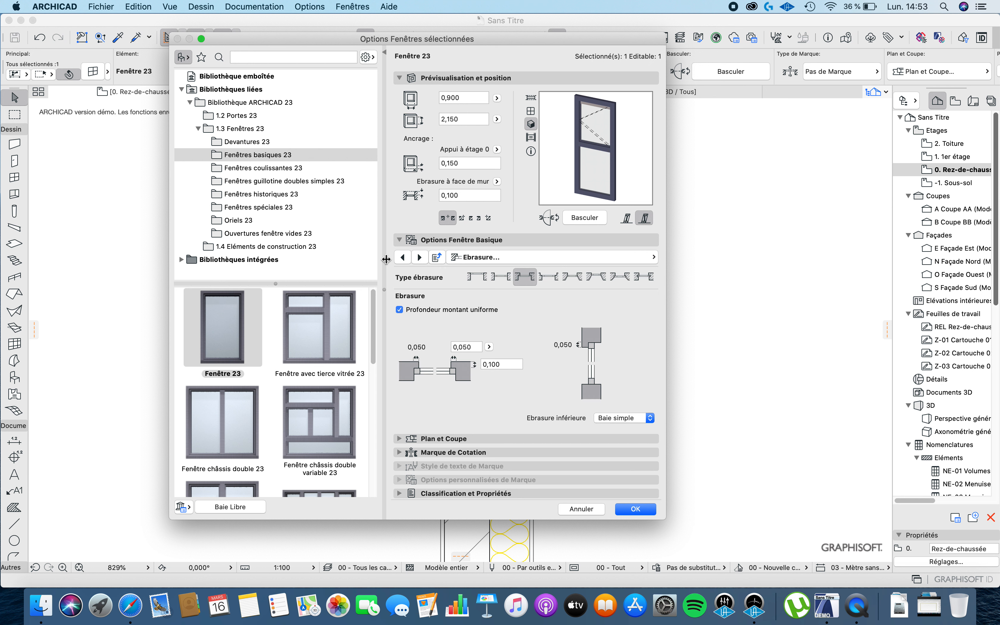
click(402, 257)
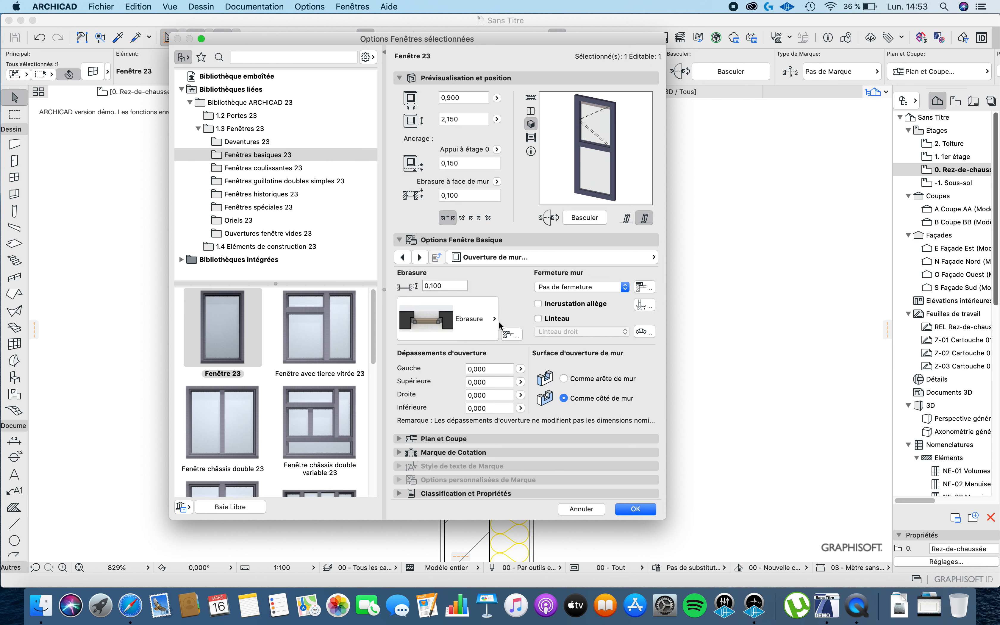